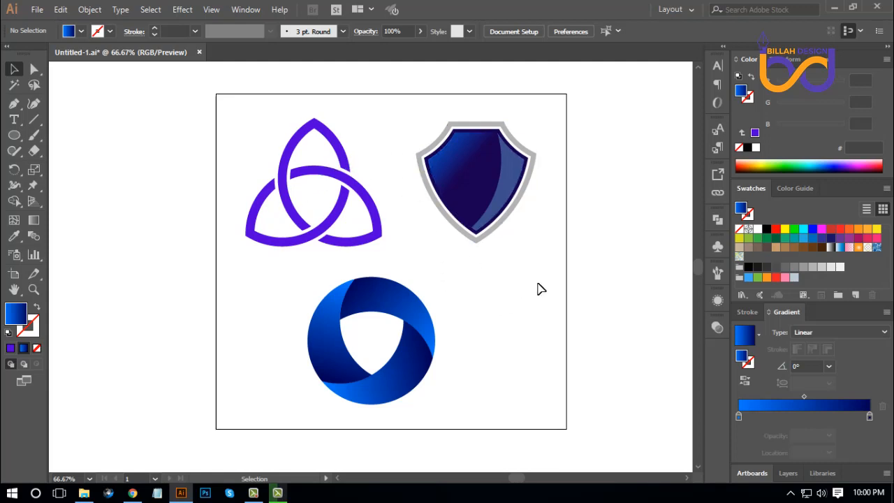
pyautogui.moveTo(215, 119); pyautogui.dragTo(398, 396)
pyautogui.click(492, 324)
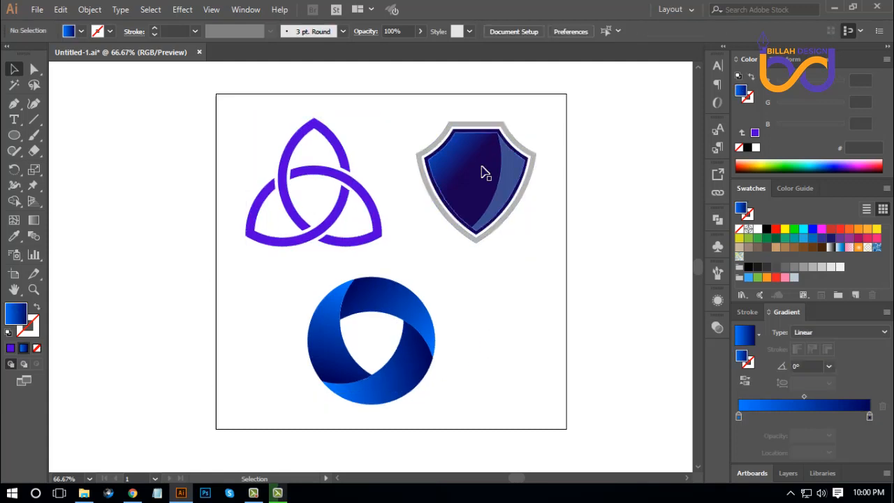
pyautogui.rightClick(482, 163)
pyautogui.click(531, 272)
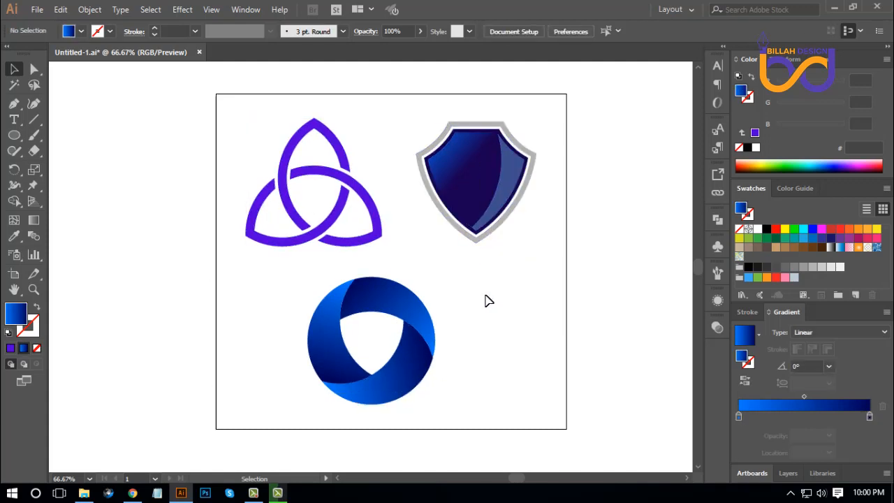
# Step: Delete the blue gradient ring and the purple triquetra knot, keeping only the shield on the artboard
pyautogui.moveTo(485, 299); pyautogui.dragTo(301, 403)
pyautogui.press('Delete')
pyautogui.moveTo(296, 295); pyautogui.dragTo(389, 239)
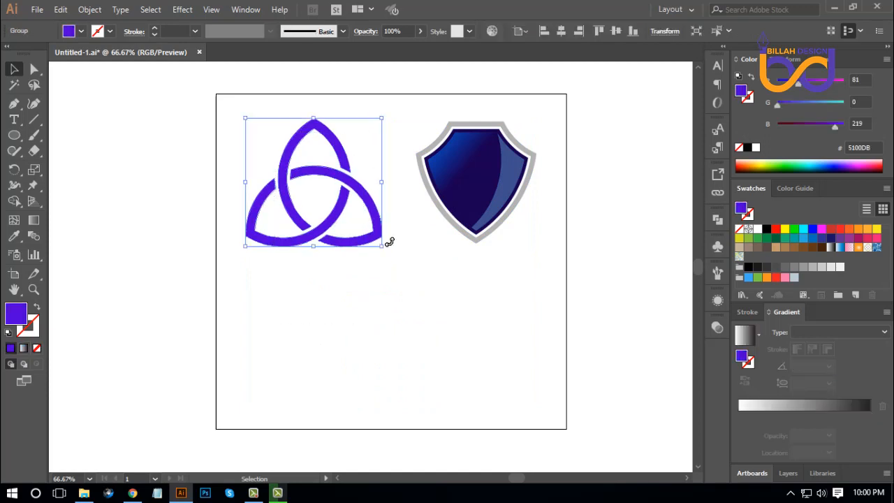
pyautogui.press('Delete')
# Step: Move the shield to the right side of the artboard, leaving free space beside it
pyautogui.click(473, 184)
pyautogui.click(513, 309)
pyautogui.moveTo(481, 199); pyautogui.dragTo(401, 249)
pyautogui.click(501, 305)
pyautogui.hotkey('ctrl', '1')
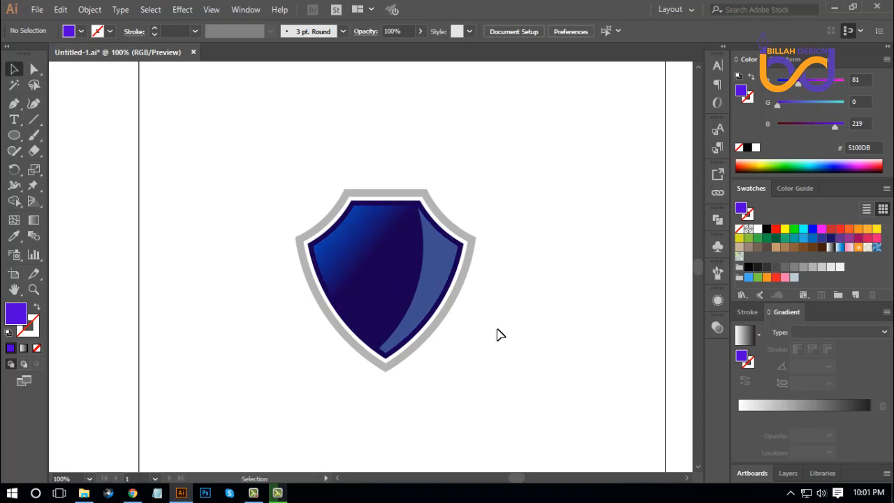
pyautogui.moveTo(382, 267); pyautogui.dragTo(514, 181)
pyautogui.click(325, 252)
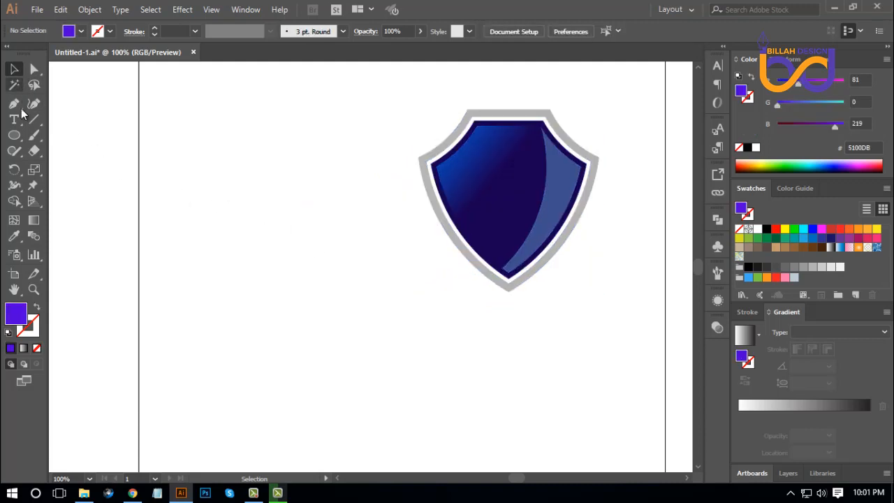
# Step: Draw a small hexagon beside the shield with the Polygon tool and fill it black
pyautogui.click(14, 136)
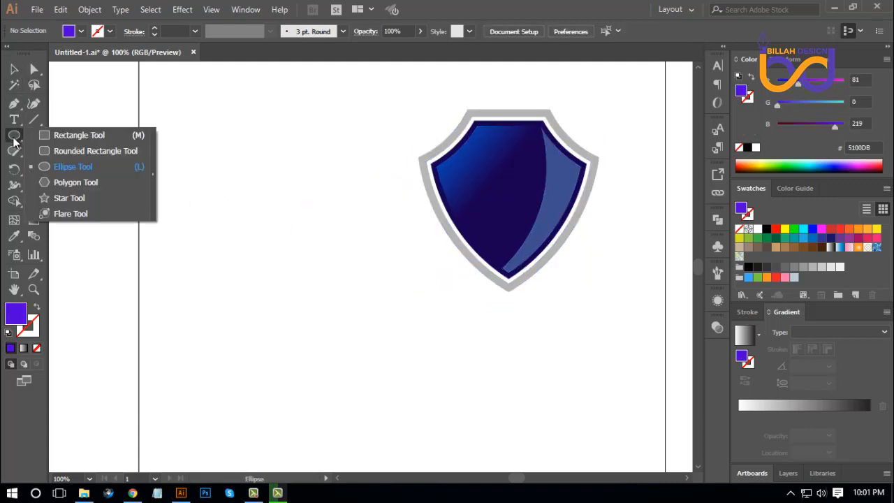
pyautogui.click(46, 181)
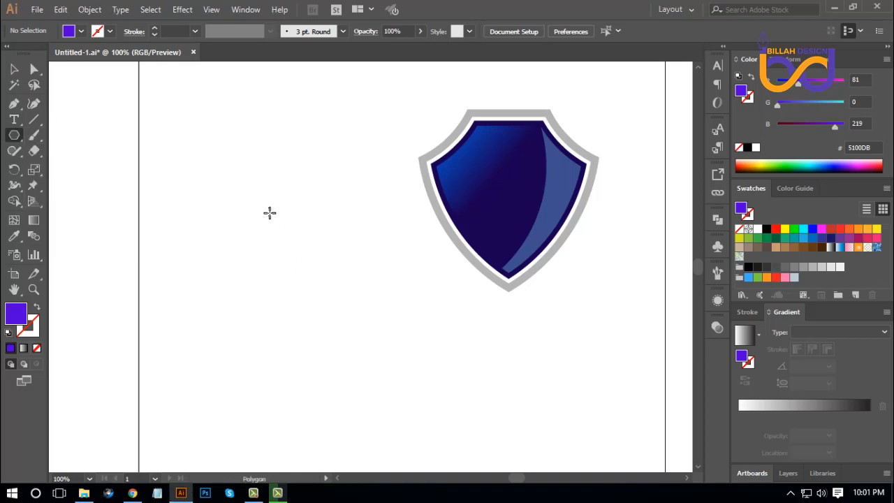
pyautogui.moveTo(270, 211); pyautogui.dragTo(280, 236)
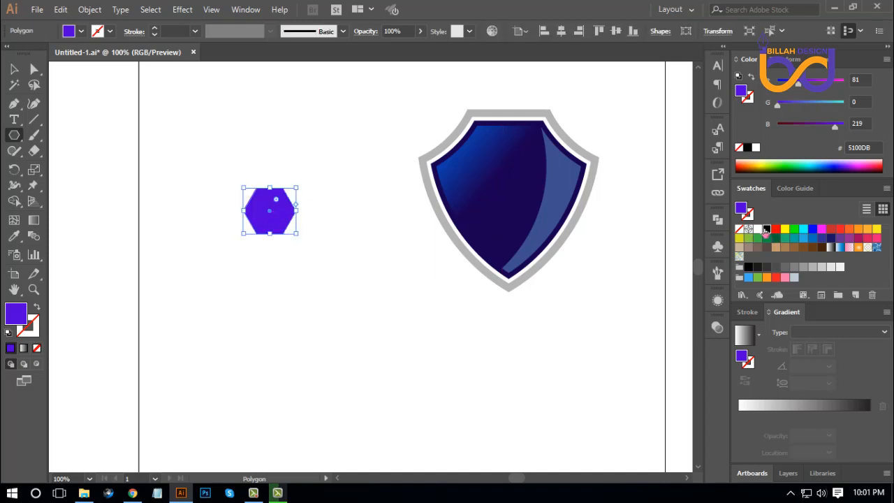
pyautogui.click(766, 229)
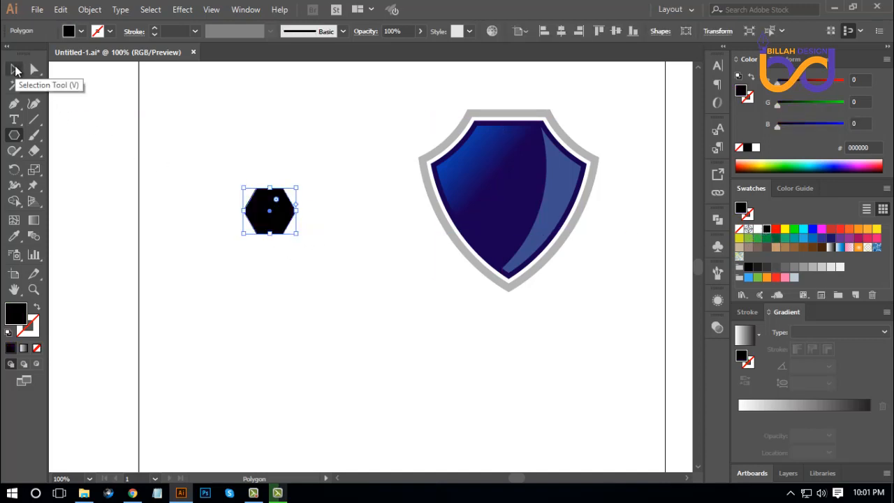
# Step: Rotate the black hexagon so that one corner points straight up
pyautogui.click(15, 69)
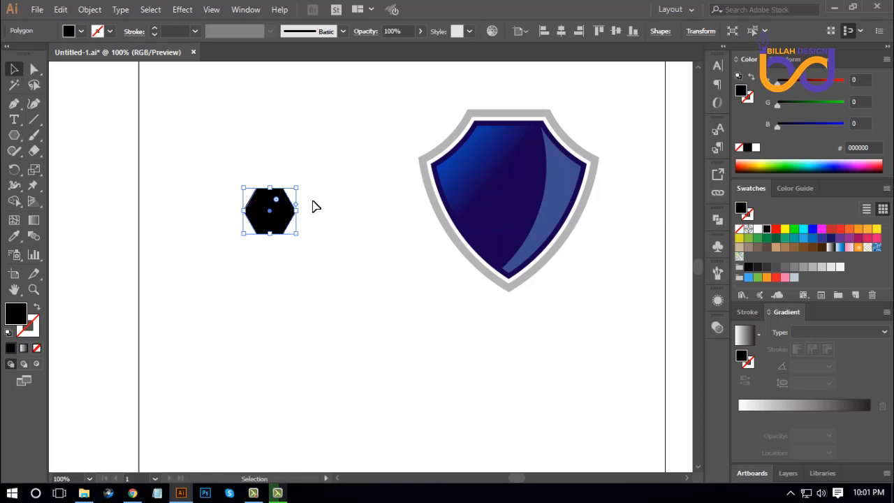
pyautogui.moveTo(302, 184); pyautogui.dragTo(301, 239)
pyautogui.click(367, 282)
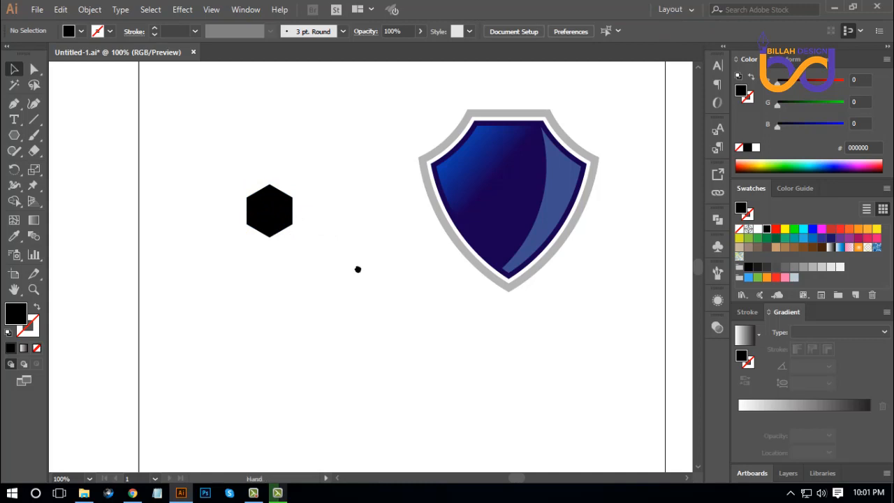
pyautogui.moveTo(353, 268); pyautogui.dragTo(387, 290)
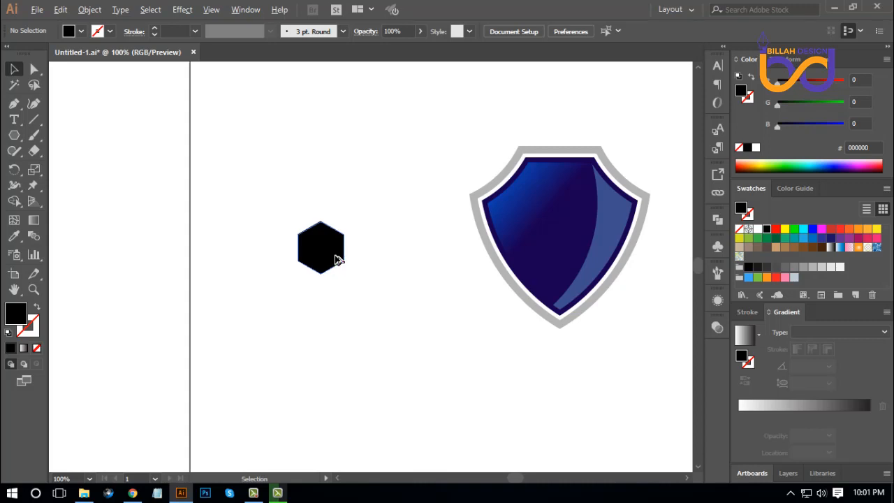
# Step: Copy the hexagon about 35 px right and 61 px up, and place another touching copy directly above the original
pyautogui.moveTo(336, 259); pyautogui.dragTo(362, 222)
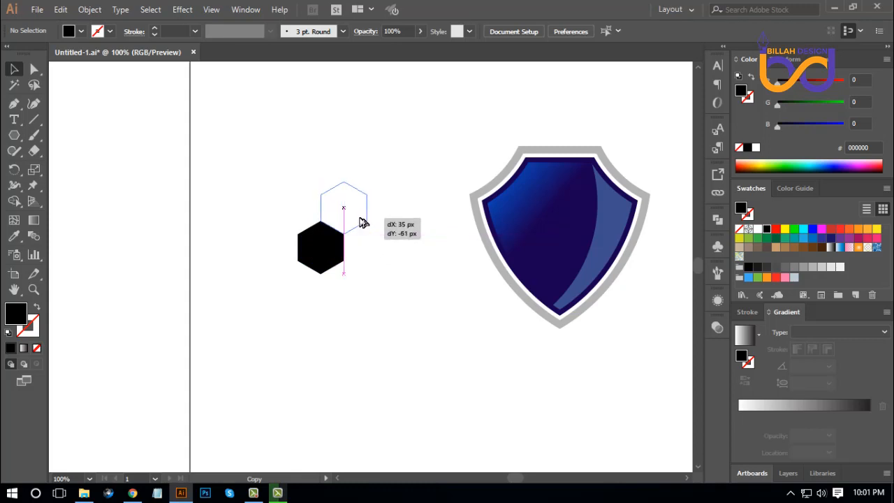
pyautogui.moveTo(405, 273); pyautogui.dragTo(405, 274)
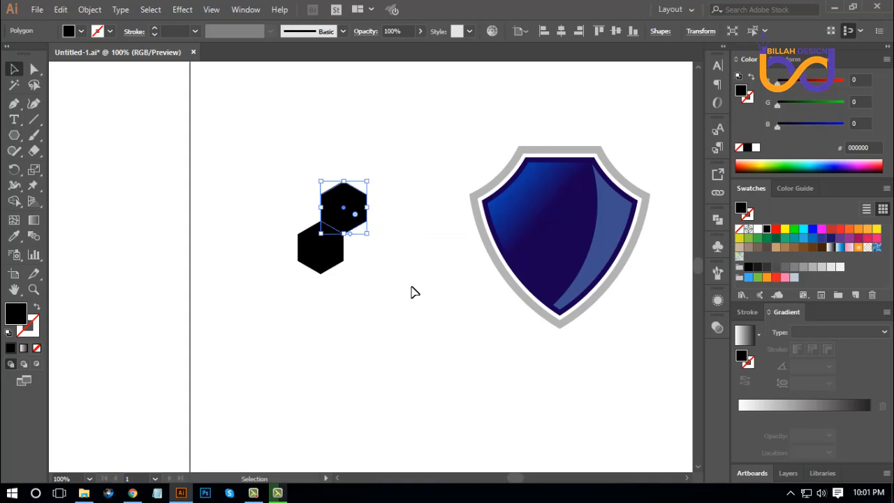
pyautogui.click(413, 292)
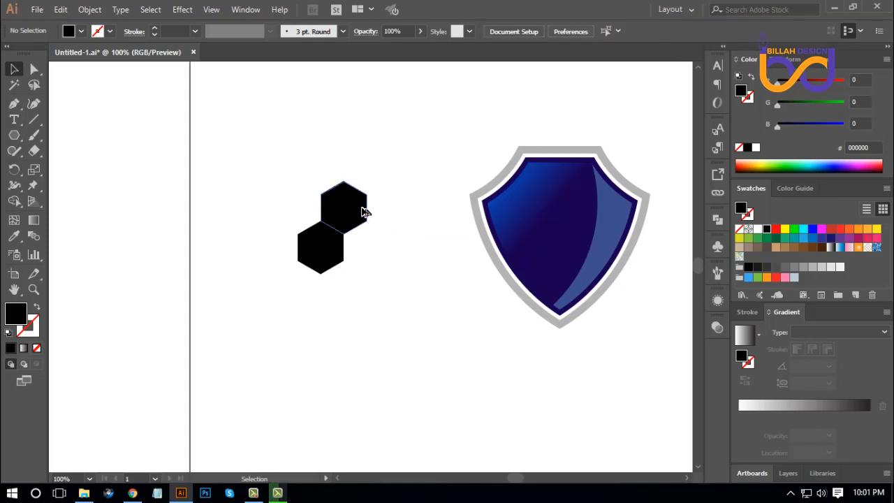
pyautogui.moveTo(363, 211); pyautogui.dragTo(339, 168)
pyautogui.click(424, 306)
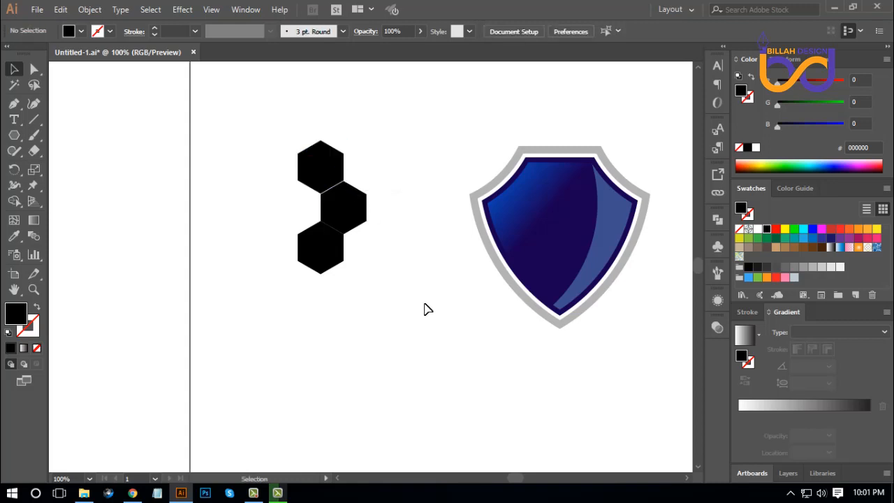
pyautogui.moveTo(418, 287); pyautogui.dragTo(422, 296)
pyautogui.click(331, 183)
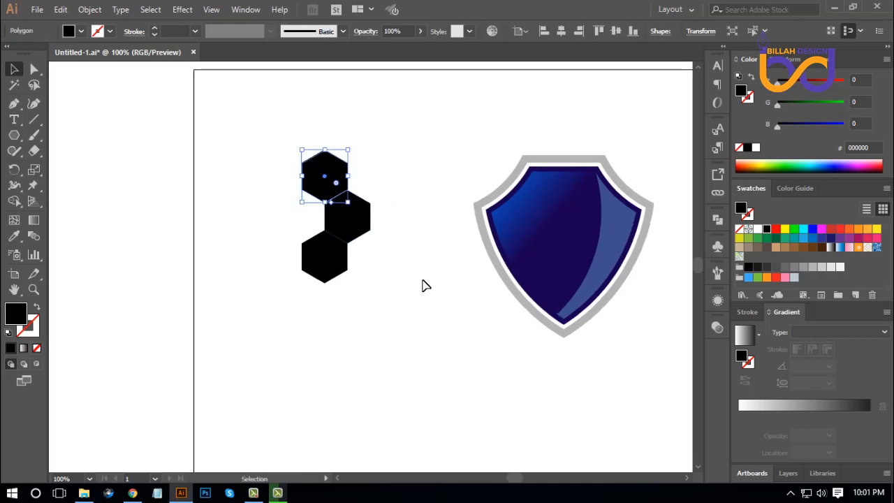
pyautogui.click(424, 286)
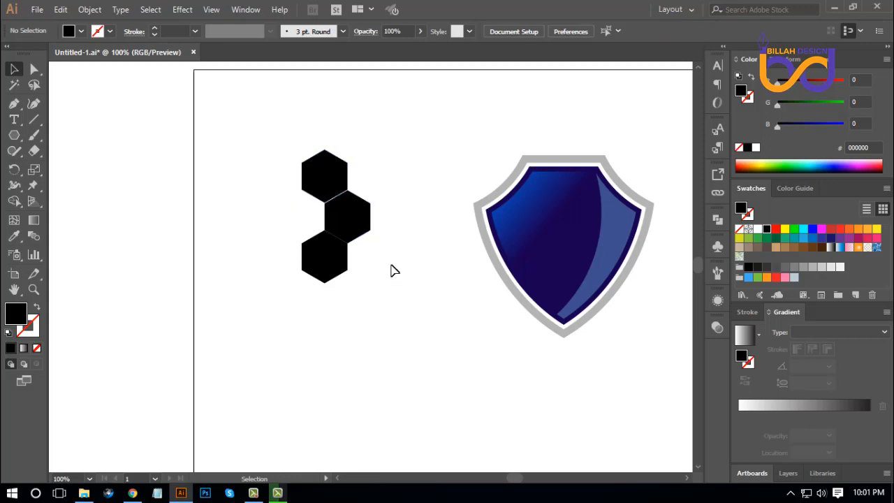
# Step: Delete the middle hexagon, and show the alignment options with the lower remaining hexagon as key object
pyautogui.moveTo(362, 217); pyautogui.dragTo(417, 186)
pyautogui.press('Delete')
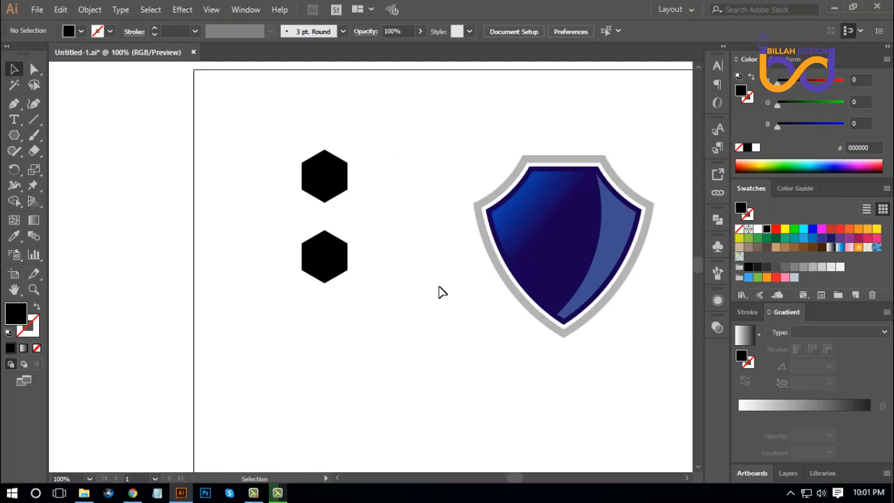
pyautogui.moveTo(411, 156); pyautogui.dragTo(274, 287)
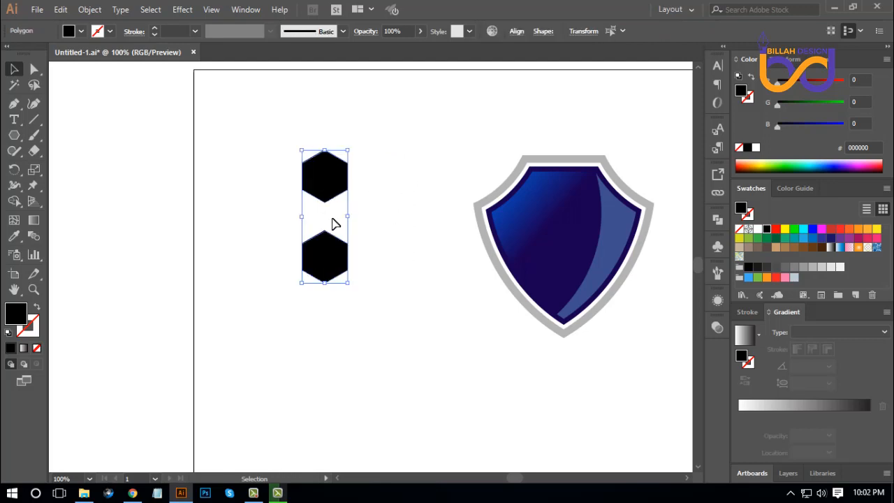
pyautogui.click(332, 254)
pyautogui.hotkey('shift', 'F7')
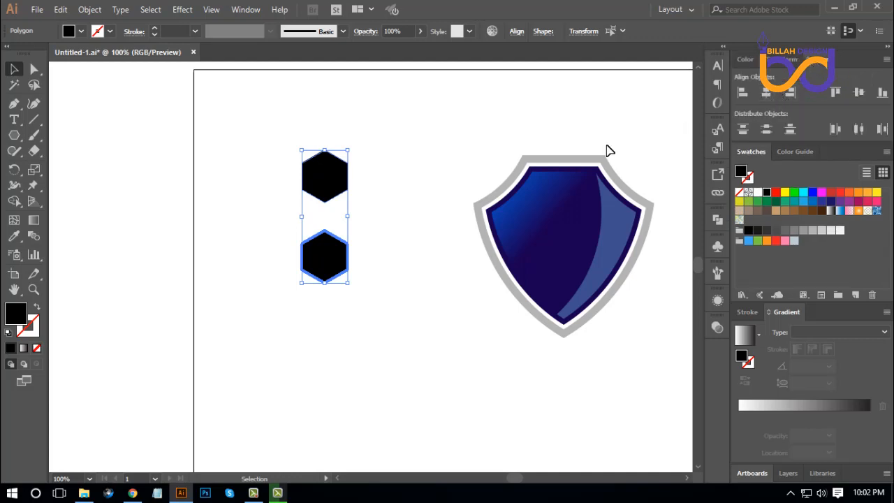
pyautogui.click(404, 241)
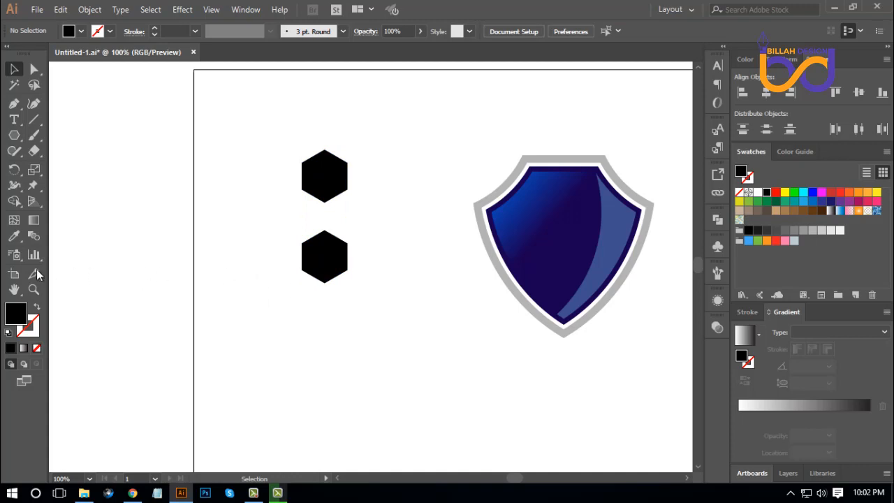
# Step: Draw a circle centred on the lower hexagon and reaching the upper hexagon's centre, with no fill and a 3 pt black stroke
pyautogui.moveTo(14, 136); pyautogui.dragTo(73, 166)
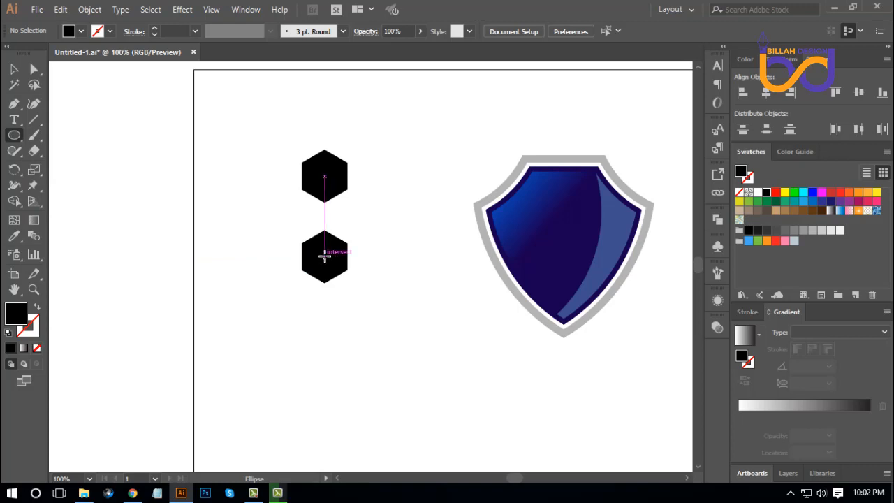
pyautogui.moveTo(327, 259); pyautogui.dragTo(392, 337)
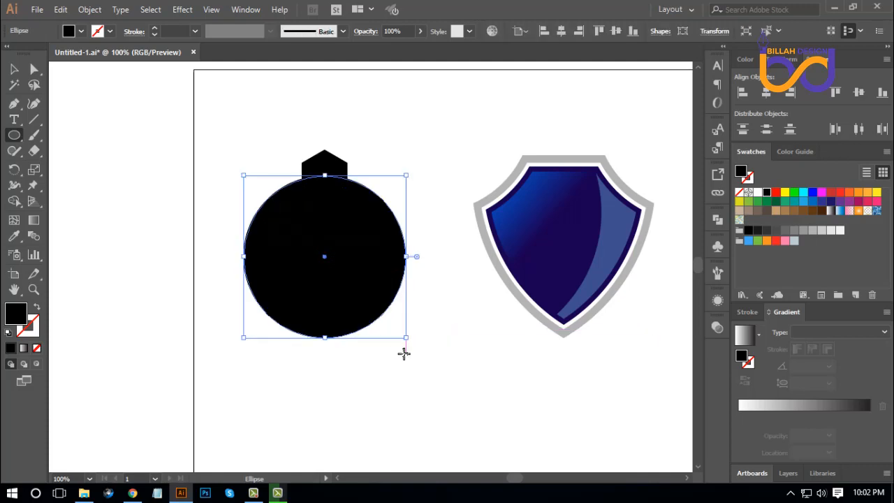
pyautogui.click(37, 308)
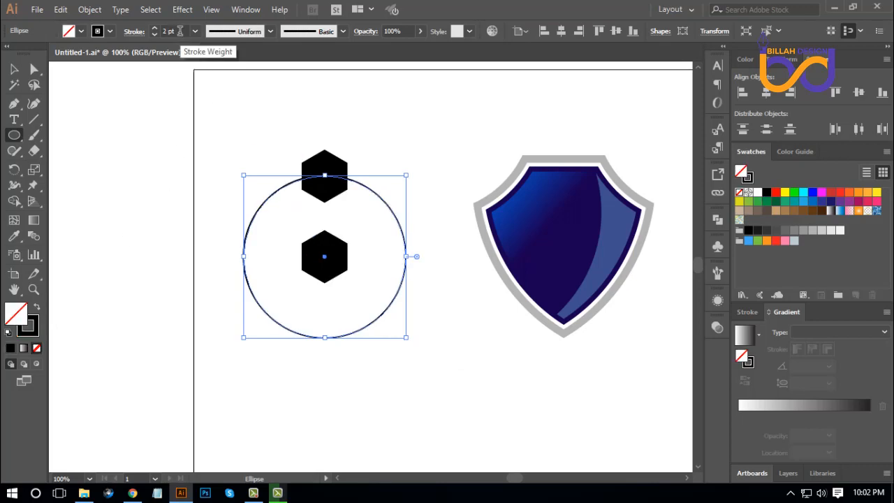
pyautogui.scroll(1, 180, 31)
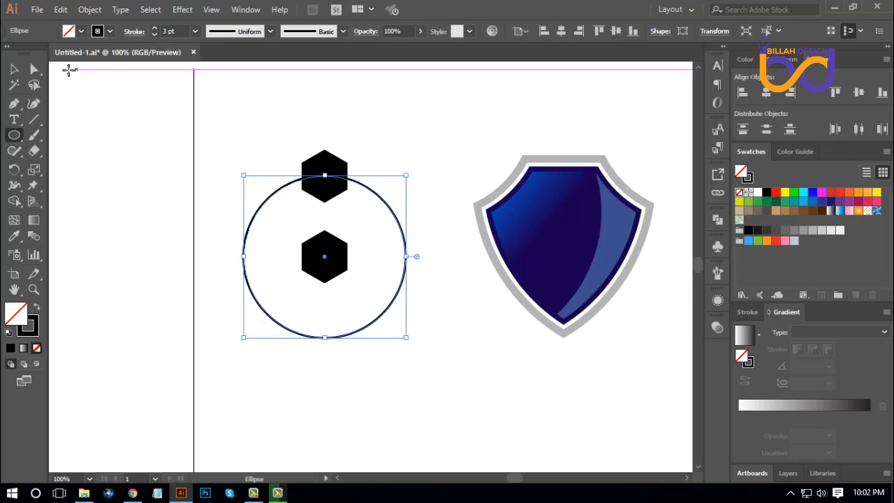
pyautogui.click(14, 69)
pyautogui.click(401, 360)
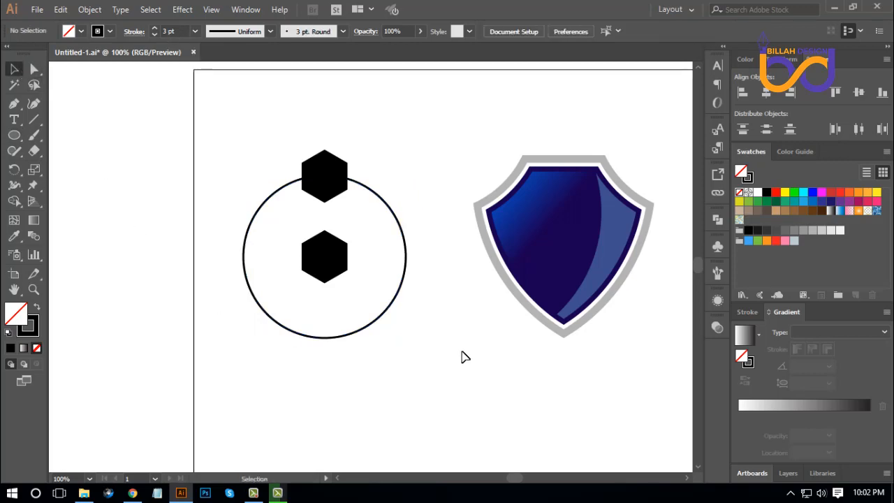
# Step: Draw a vertical 3 pt black line from the lower hexagon's centre up into the upper hexagon
pyautogui.moveTo(456, 341); pyautogui.dragTo(465, 341)
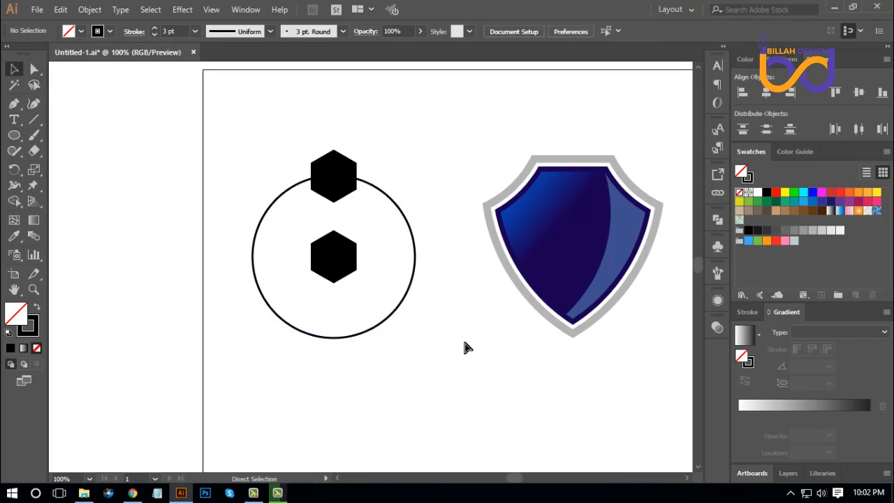
pyautogui.hotkey('ctrl', '+')
pyautogui.moveTo(444, 183); pyautogui.dragTo(459, 176)
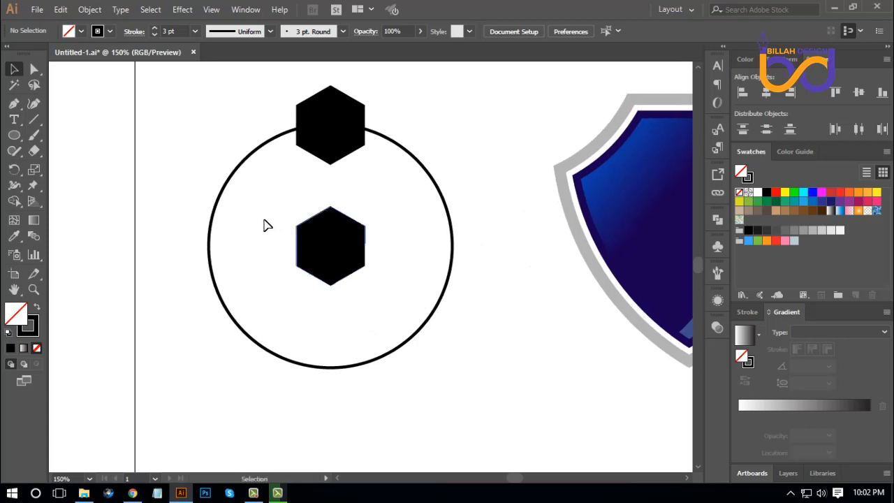
pyautogui.click(34, 119)
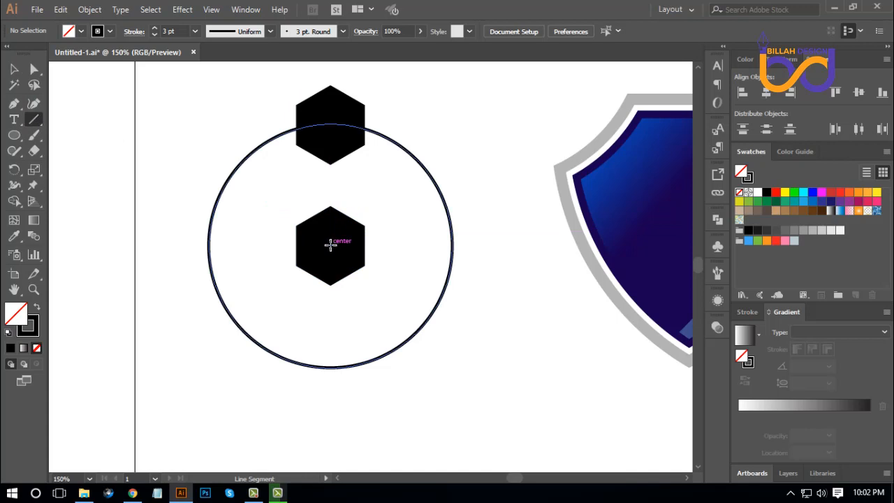
pyautogui.moveTo(331, 245); pyautogui.dragTo(331, 144)
pyautogui.press('v')
pyautogui.click(480, 321)
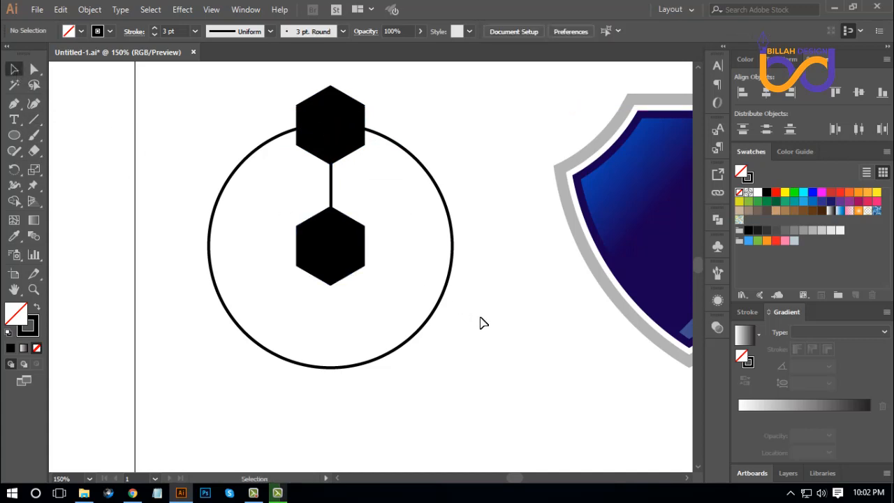
# Step: Rotate a copy of the vertical line and top hexagon by 360/6 degrees around the central hexagon's centre
pyautogui.click(332, 190)
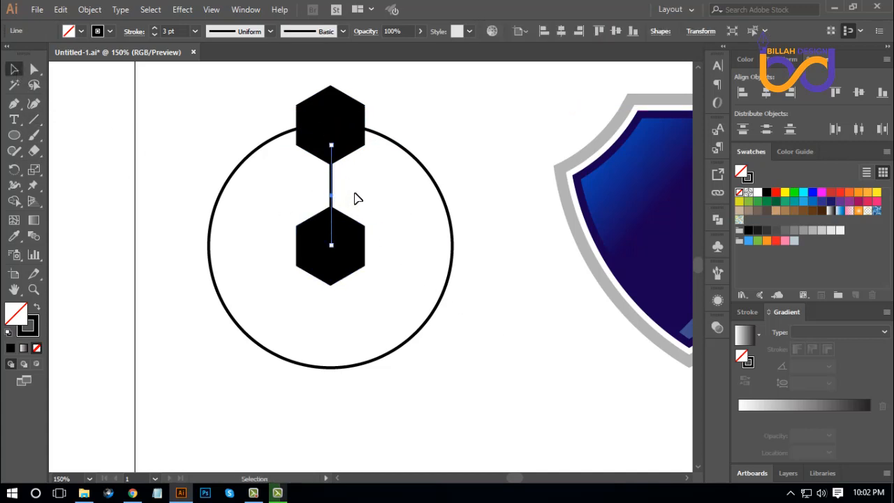
pyautogui.click(355, 198)
pyautogui.click(332, 190)
pyautogui.keyDown('shift'); pyautogui.click(352, 160); pyautogui.keyUp('shift')
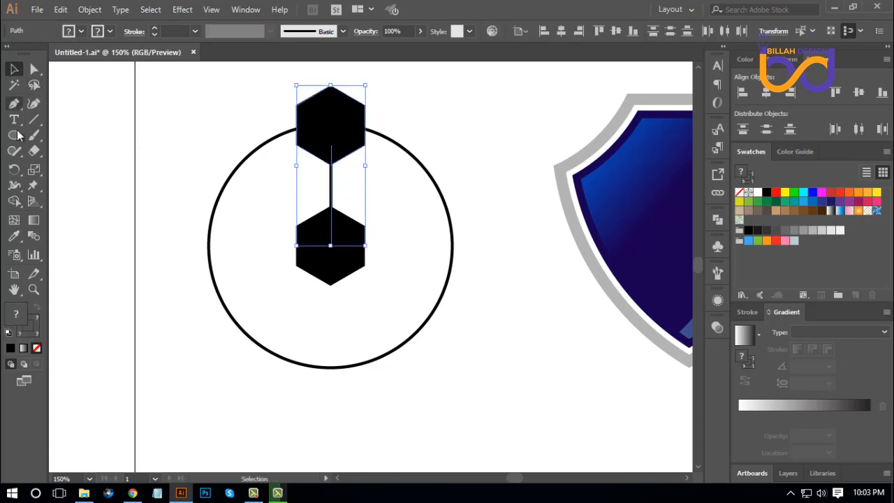
pyautogui.click(14, 170)
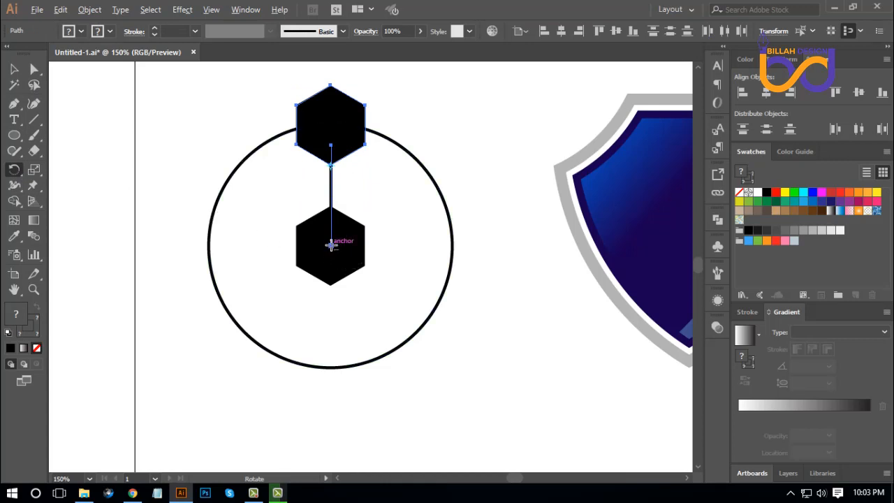
pyautogui.keyDown('alt'); pyautogui.click(331, 245); pyautogui.keyUp('alt')
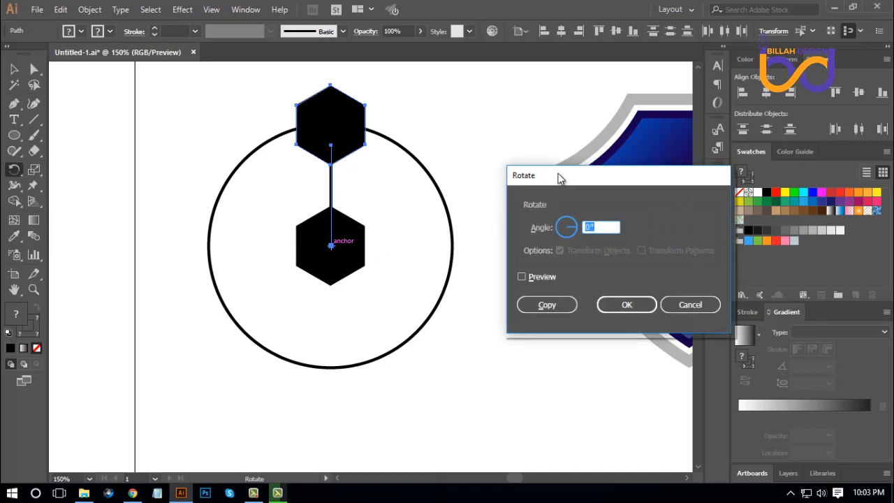
pyautogui.moveTo(559, 178); pyautogui.dragTo(533, 131)
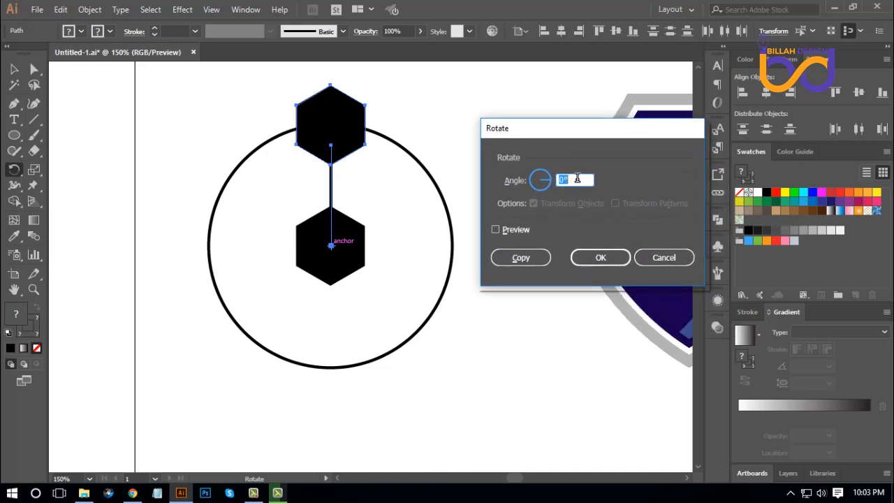
pyautogui.moveTo(578, 180); pyautogui.dragTo(531, 183)
pyautogui.write('360/6')
pyautogui.click(522, 258)
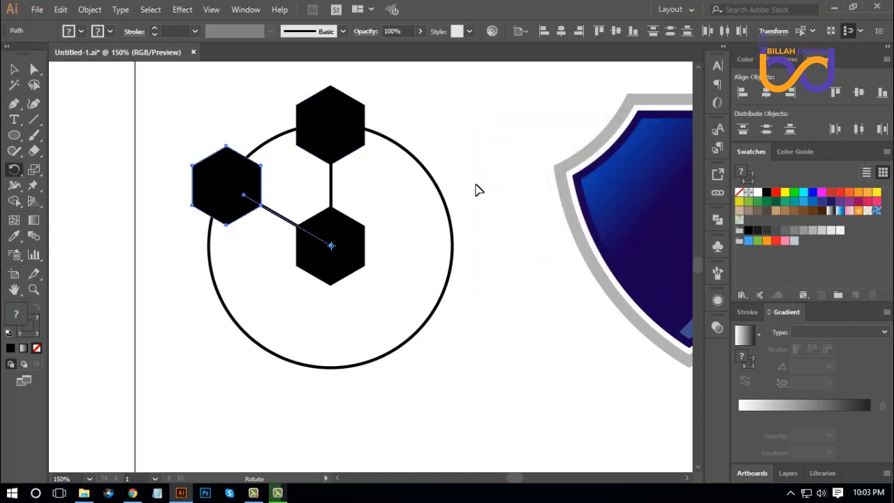
# Step: Repeat the rotated copy four more times to complete a ring of six hexagons with connecting lines
pyautogui.press('v')
pyautogui.hotkey('ctrl', 'd')
pyautogui.hotkey('ctrl', 'd')
pyautogui.hotkey('ctrl', 'd')
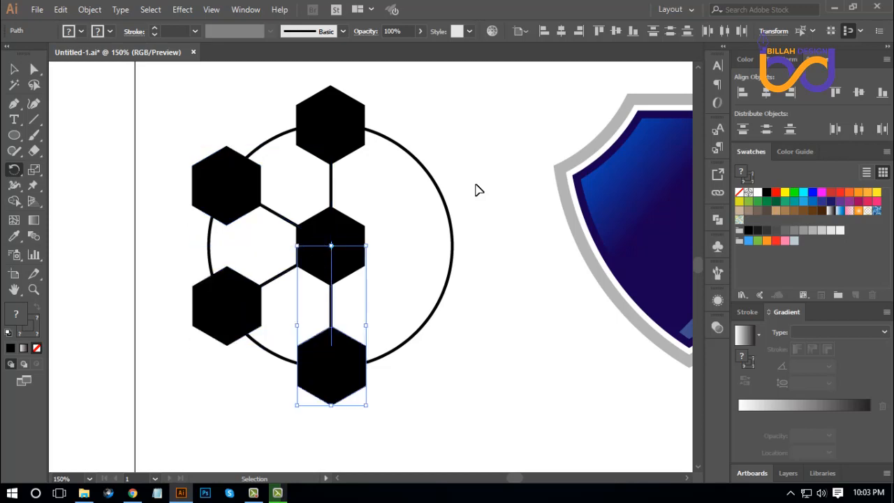
pyautogui.hotkey('ctrl', 'd')
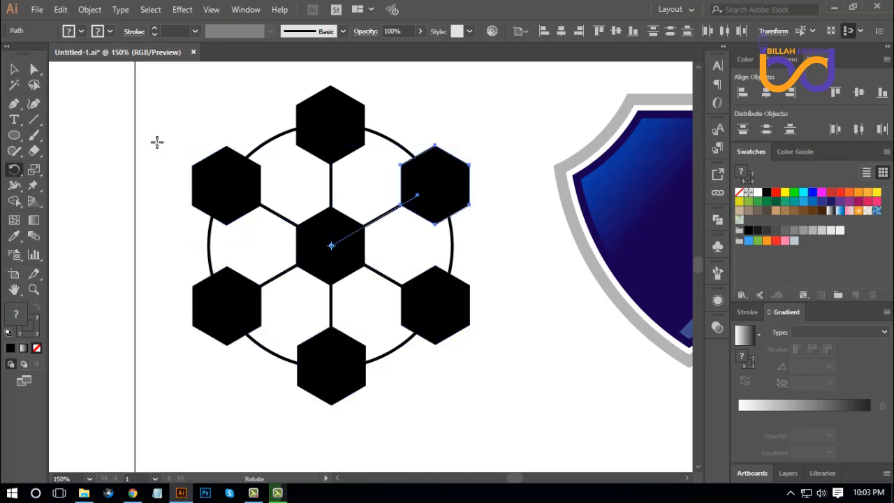
pyautogui.press('v')
pyautogui.click(188, 98)
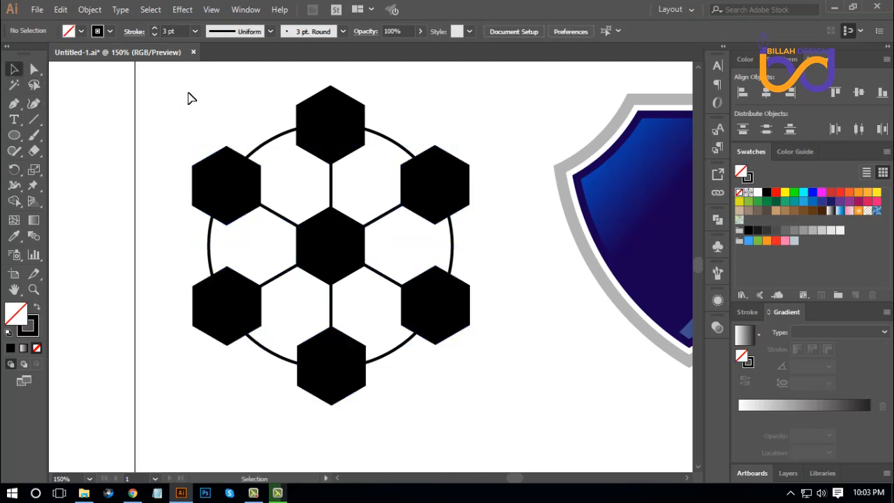
# Step: Draw a closed 12-point Pen path inside the circle, linking the facing corners of the six outer hexagons, with no fill and a 3 pt black stroke
pyautogui.click(18, 109)
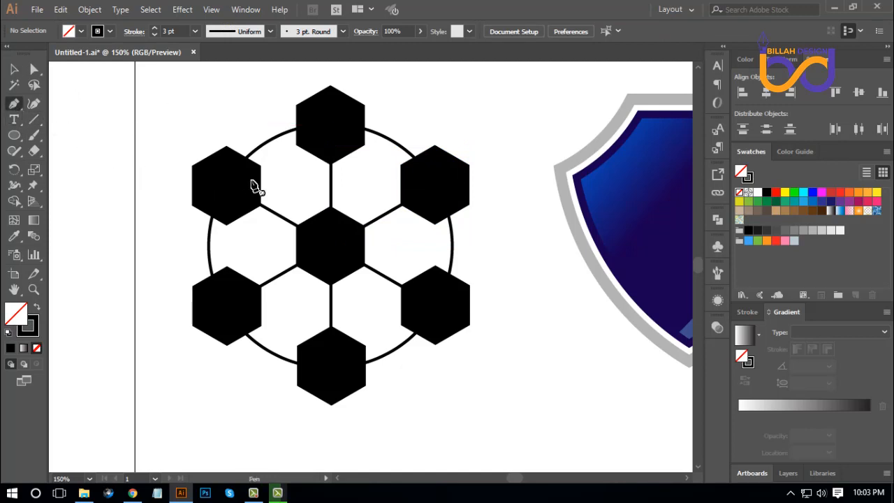
pyautogui.click(296, 146)
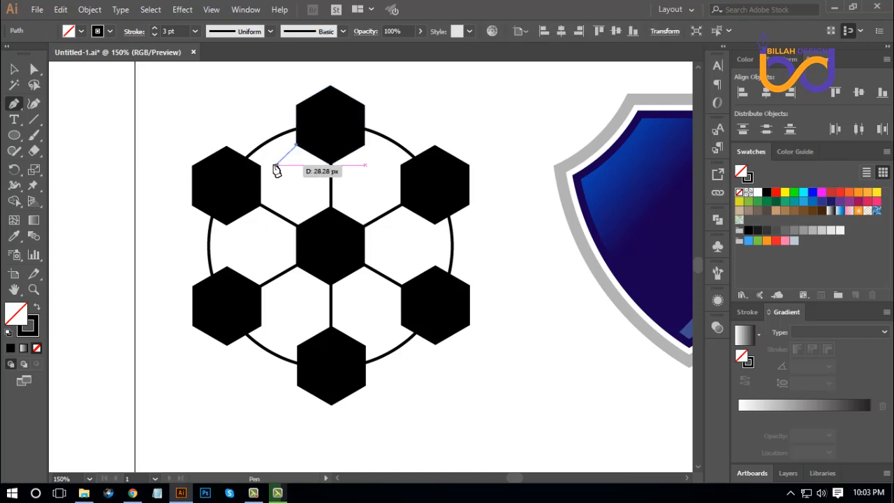
pyautogui.click(260, 165)
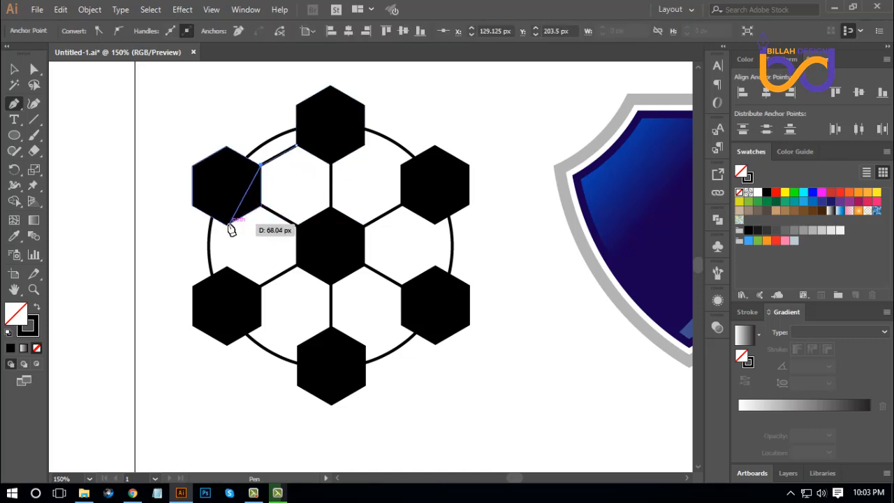
pyautogui.click(227, 225)
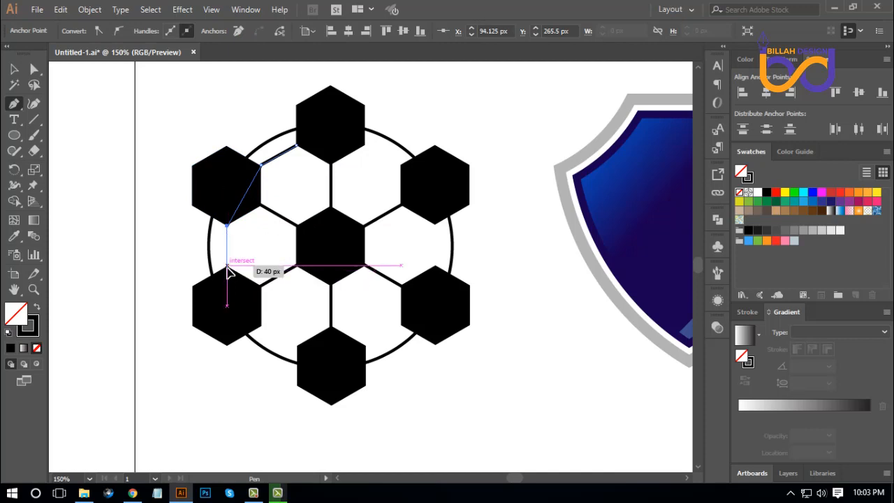
pyautogui.click(226, 266)
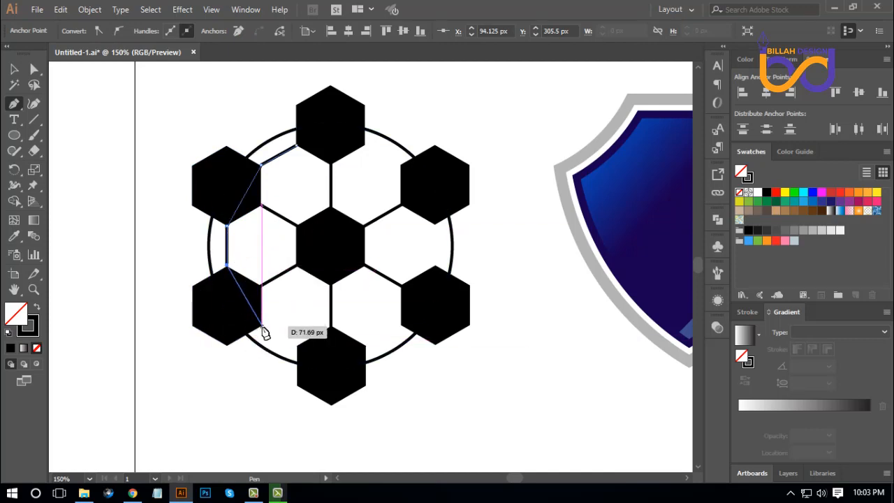
pyautogui.click(262, 326)
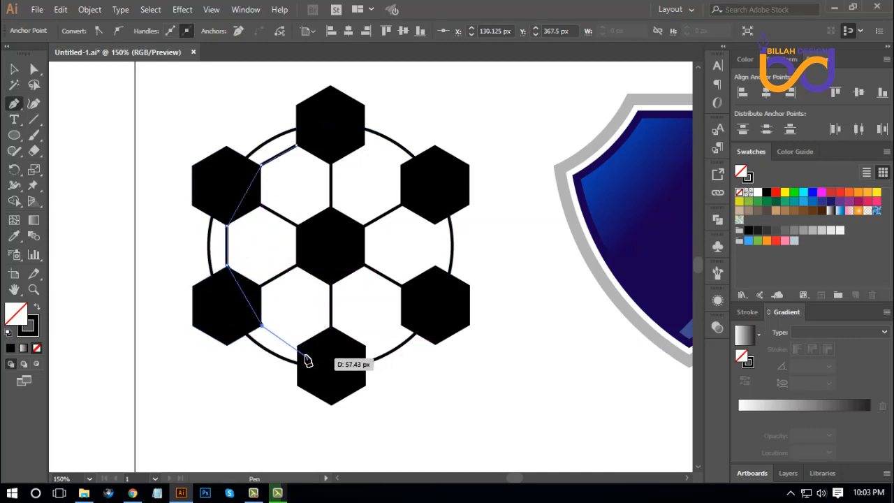
pyautogui.click(298, 345)
pyautogui.click(364, 346)
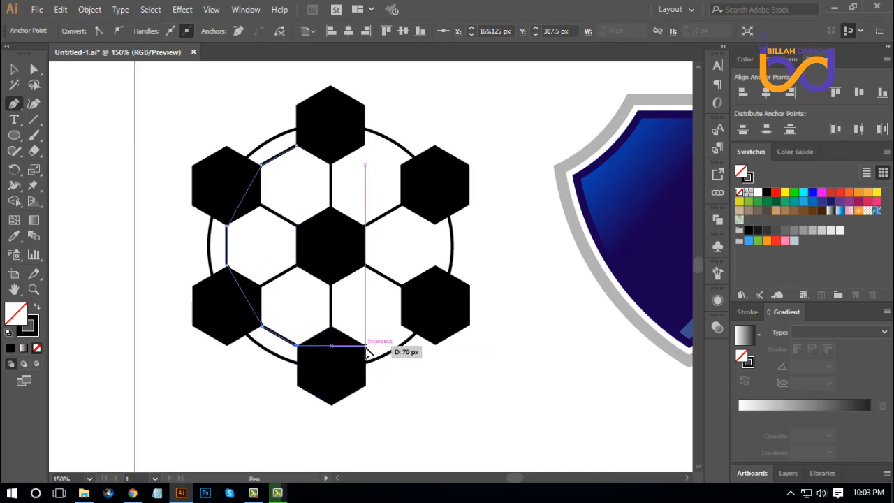
pyautogui.click(402, 328)
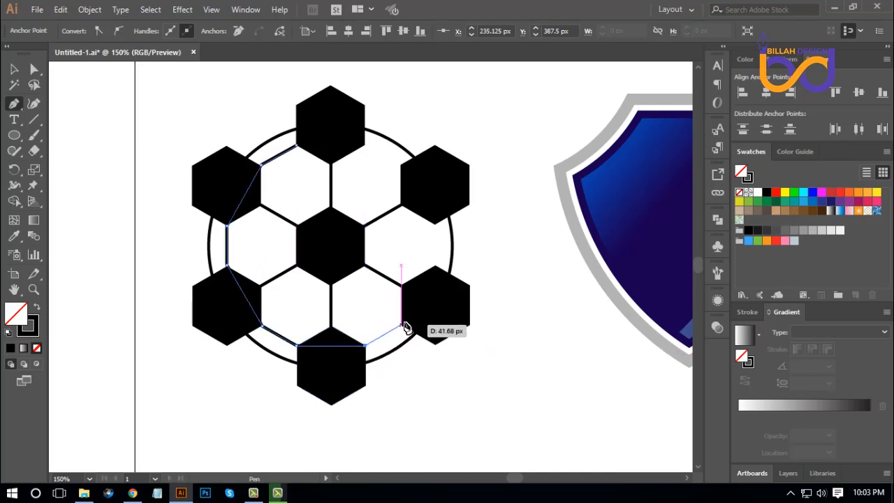
pyautogui.click(436, 267)
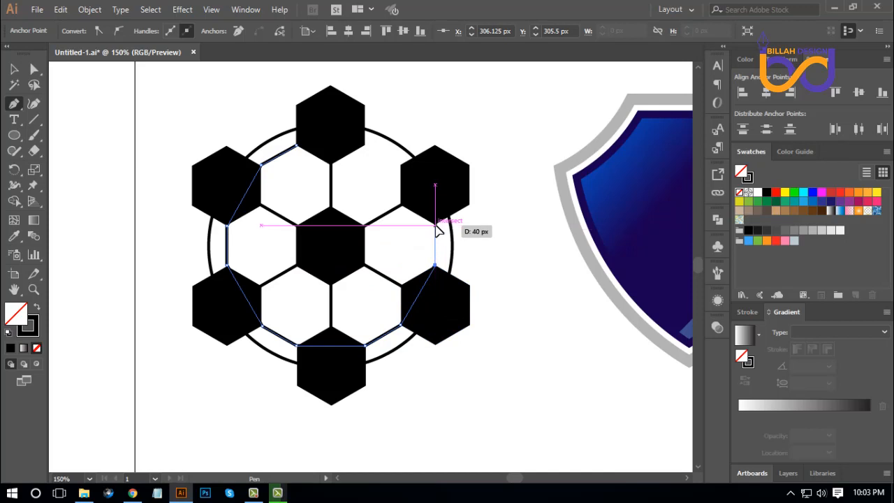
pyautogui.click(435, 224)
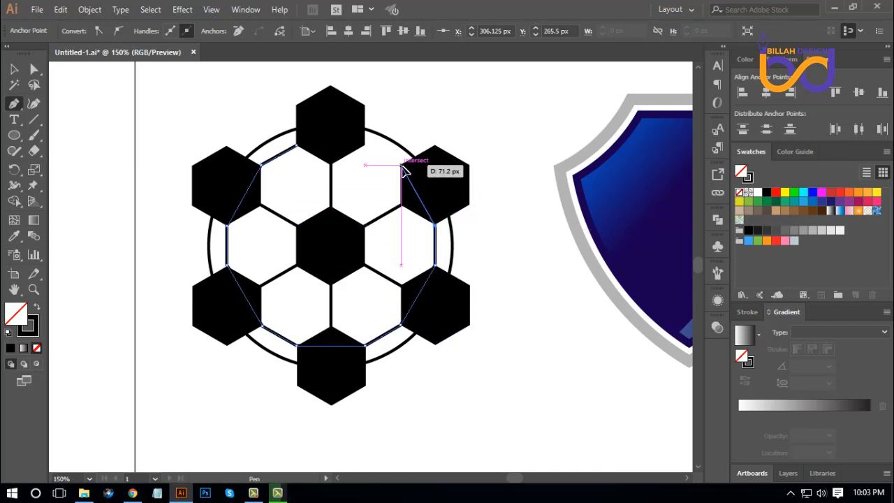
pyautogui.click(401, 167)
pyautogui.click(364, 146)
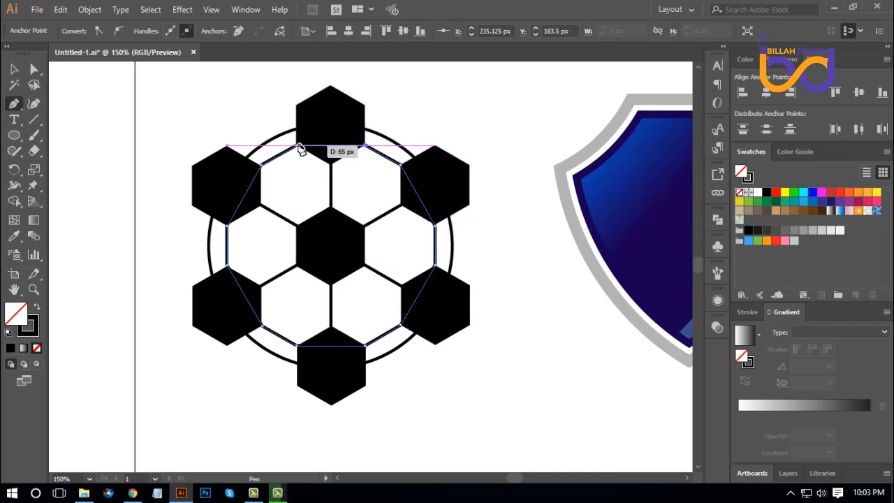
pyautogui.click(297, 146)
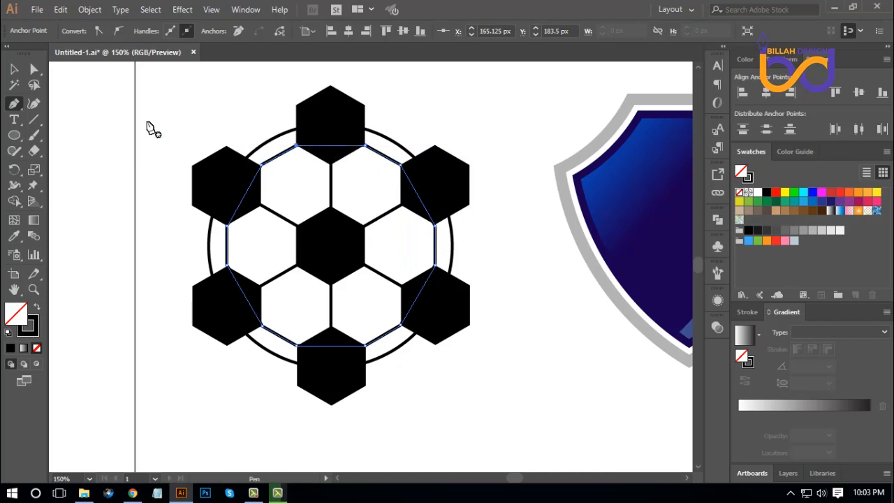
pyautogui.press('v')
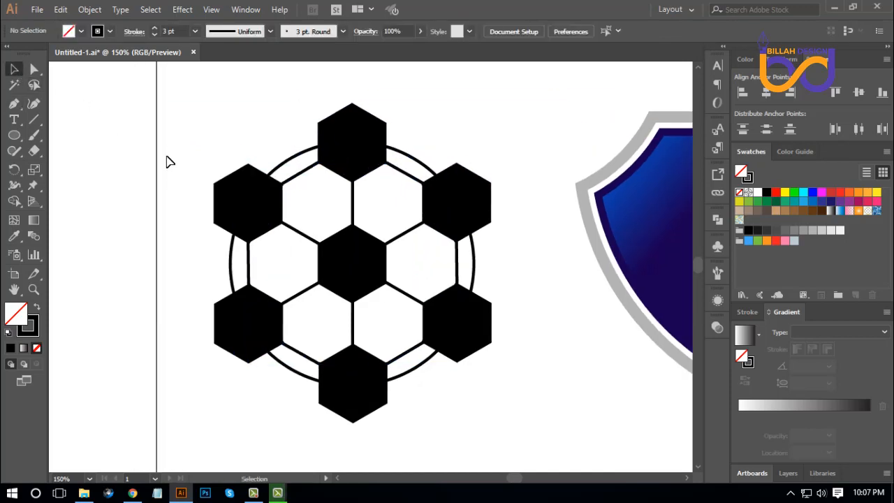
# Step: Select all the stroked lines, the circle and the inner path with the Magic Wand, and expand their fill and stroke
pyautogui.click(14, 84)
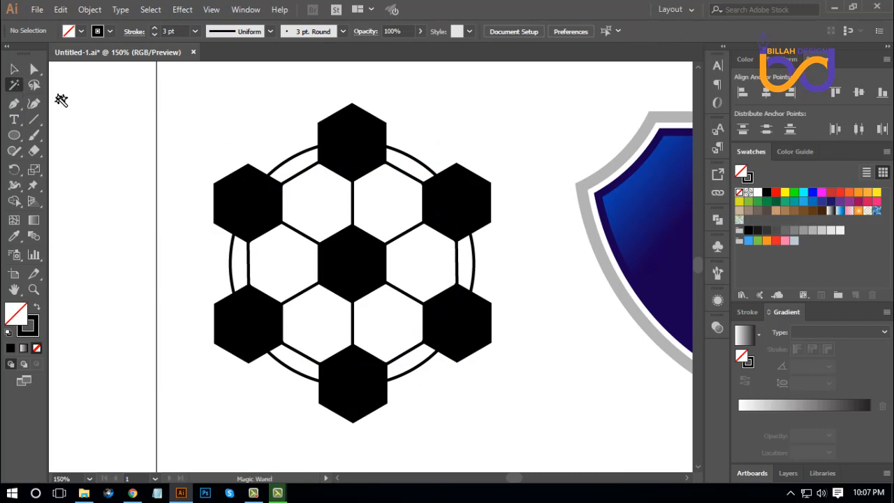
pyautogui.click(294, 156)
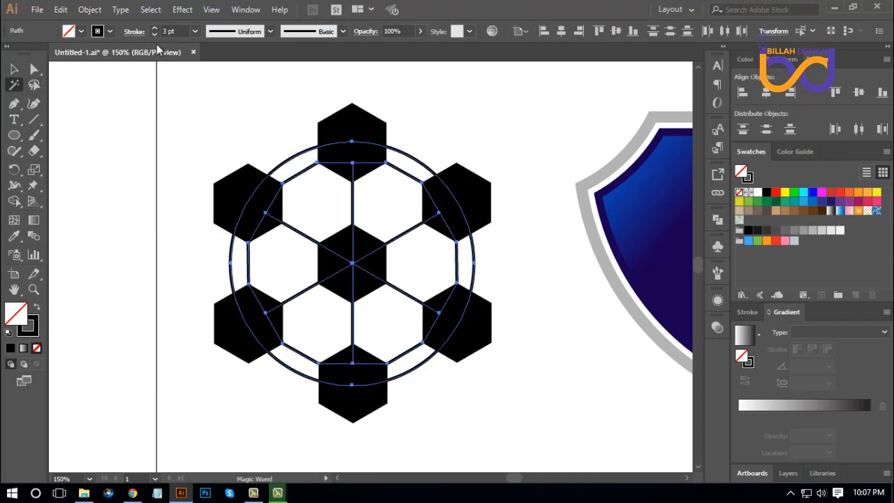
pyautogui.click(94, 9)
pyautogui.click(146, 135)
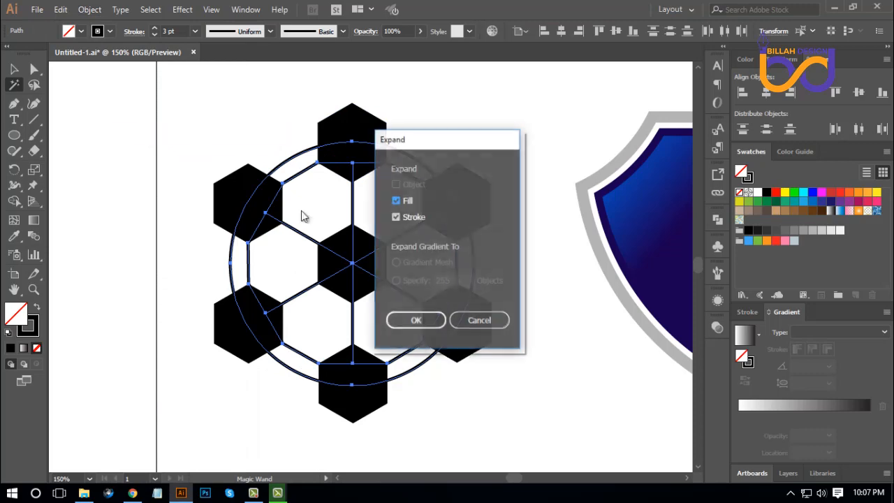
pyautogui.click(412, 321)
# Step: Select the whole icon and remove the six hexagon parts outside the circle with the Shape Builder tool
pyautogui.click(15, 70)
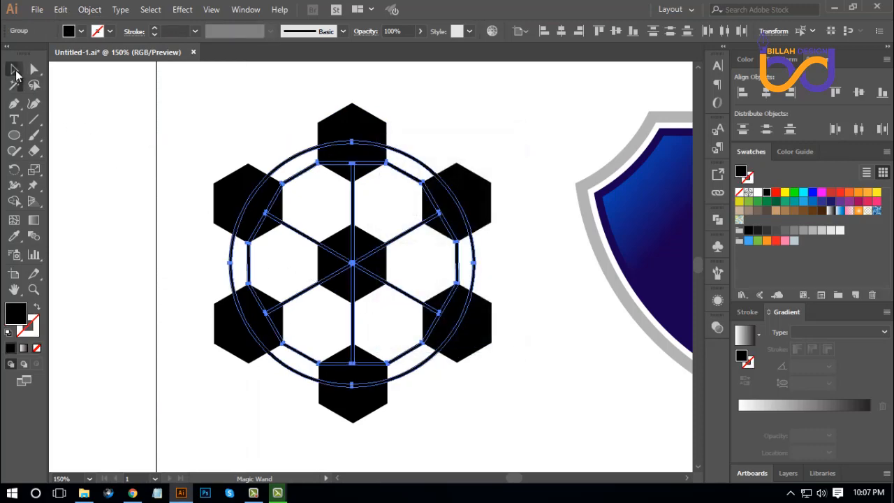
pyautogui.moveTo(178, 111); pyautogui.dragTo(543, 418)
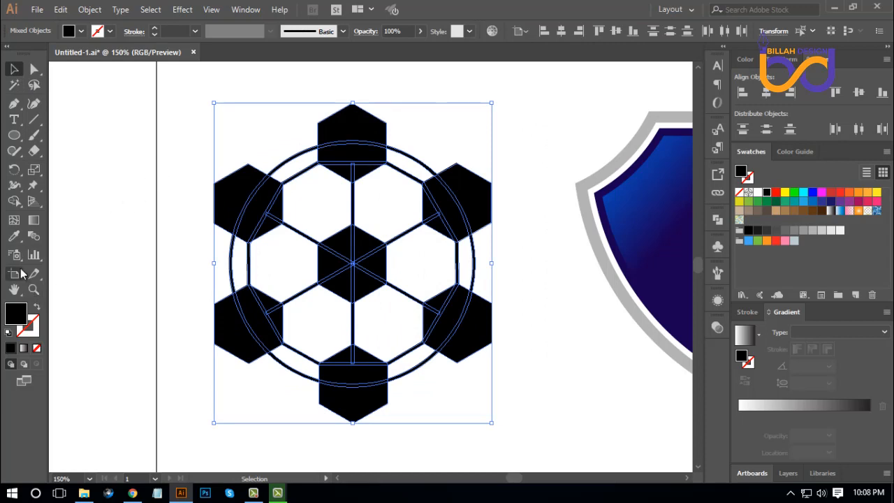
pyautogui.click(15, 202)
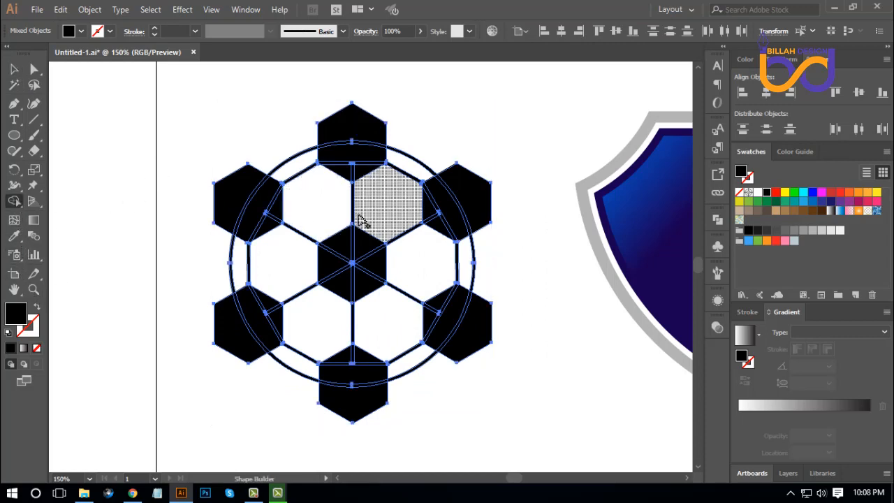
pyautogui.keyDown('alt'); pyautogui.click(358, 133); pyautogui.keyUp('alt')
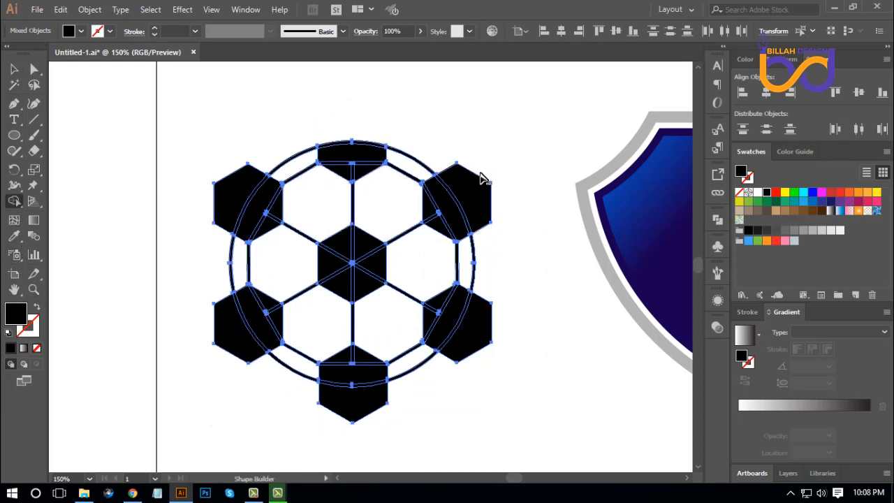
pyautogui.keyDown('alt'); pyautogui.click(479, 186); pyautogui.keyUp('alt')
pyautogui.keyDown('alt'); pyautogui.click(479, 329); pyautogui.keyUp('alt')
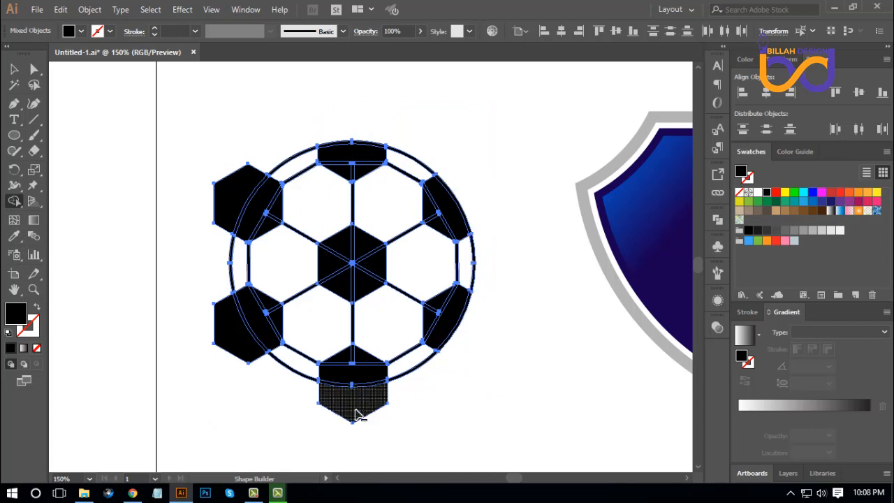
pyautogui.keyDown('alt'); pyautogui.click(355, 413); pyautogui.keyUp('alt')
pyautogui.keyDown('alt'); pyautogui.click(231, 340); pyautogui.keyUp('alt')
pyautogui.keyDown('alt'); pyautogui.click(224, 204); pyautogui.keyUp('alt')
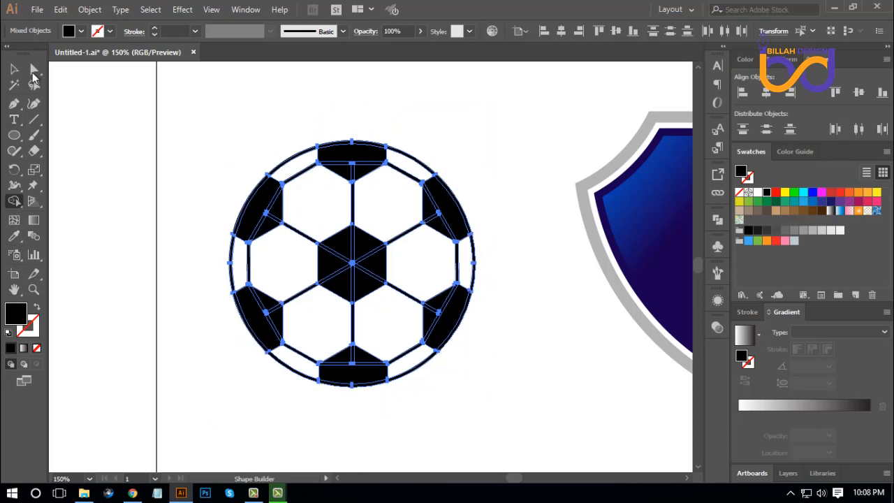
pyautogui.click(14, 69)
pyautogui.click(551, 375)
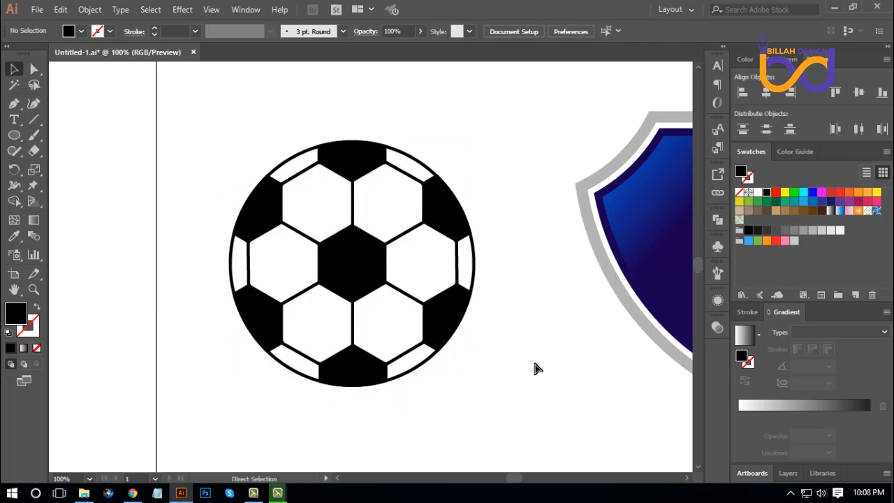
# Step: Select all parts of the soccer ball and unite them into one shape with Pathfinder
pyautogui.scroll(-3, 517, 355)
pyautogui.scroll(2, 505, 348)
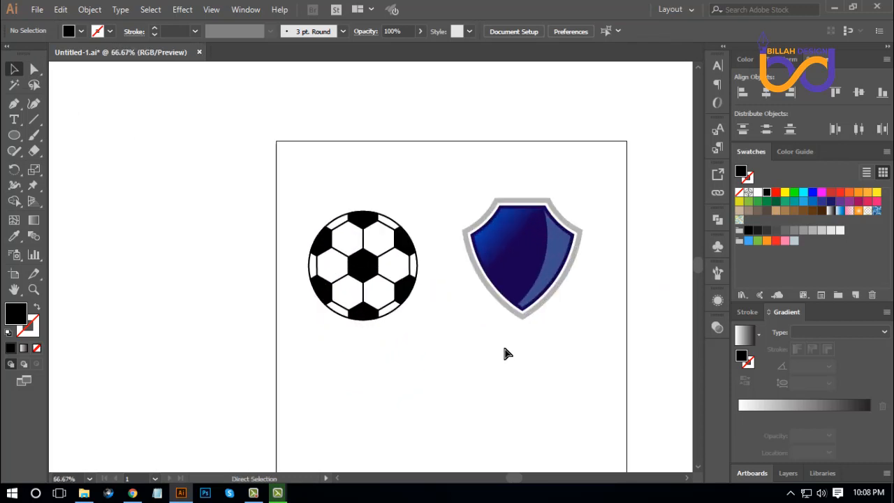
pyautogui.moveTo(291, 176); pyautogui.dragTo(430, 346)
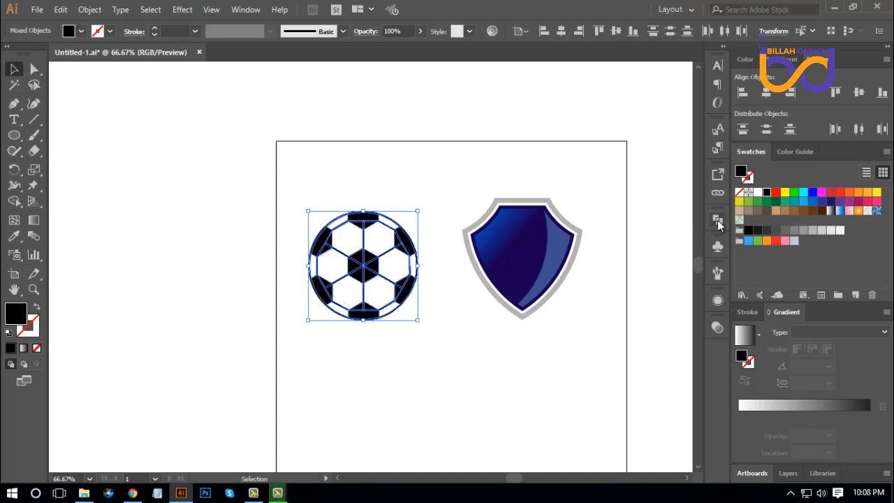
pyautogui.click(717, 220)
pyautogui.click(572, 247)
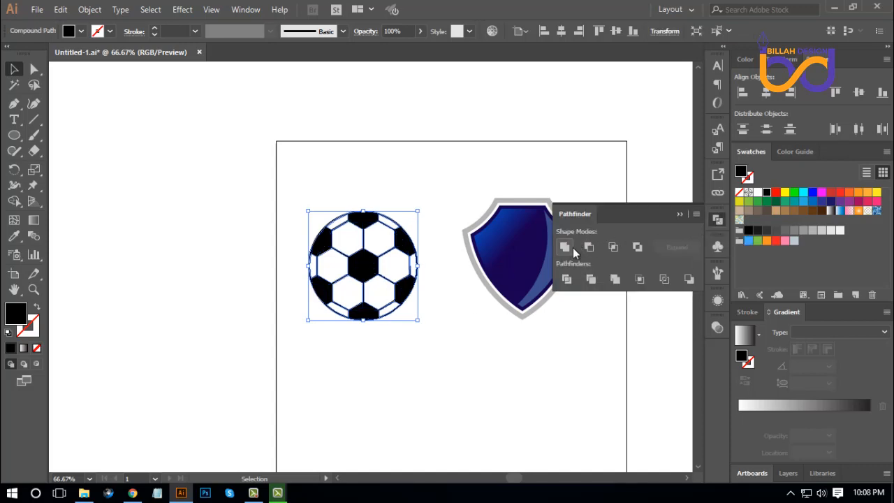
# Step: Scale the united soccer ball down and place it in the upper middle of the blue shield
pyautogui.click(713, 222)
pyautogui.click(543, 376)
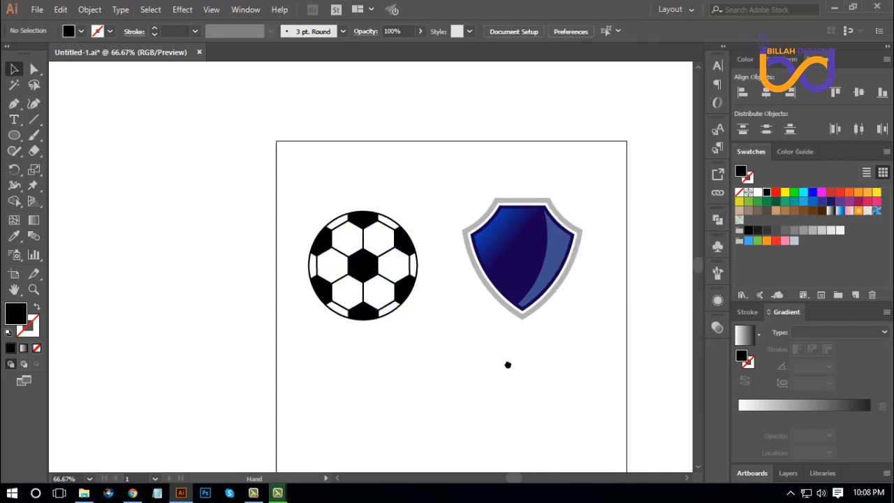
pyautogui.moveTo(507, 365); pyautogui.dragTo(389, 344)
pyautogui.click(281, 240)
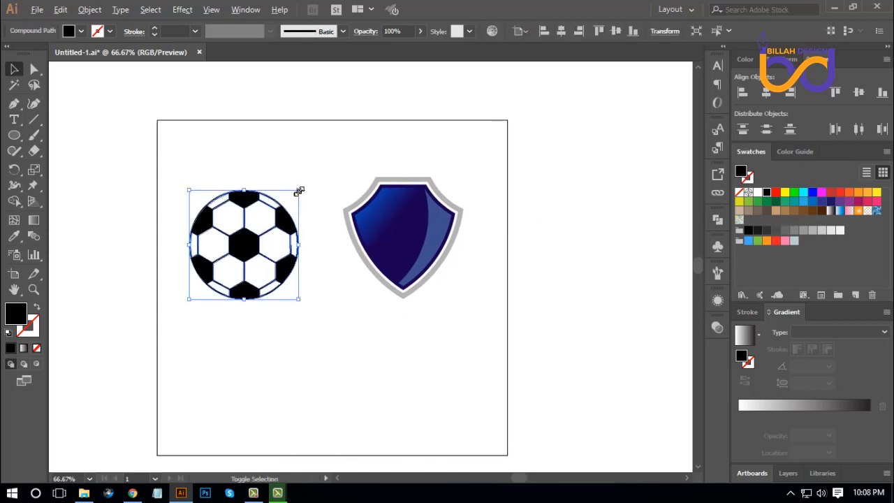
pyautogui.moveTo(299, 191); pyautogui.dragTo(278, 212)
pyautogui.click(307, 297)
pyautogui.moveTo(265, 244); pyautogui.dragTo(433, 221)
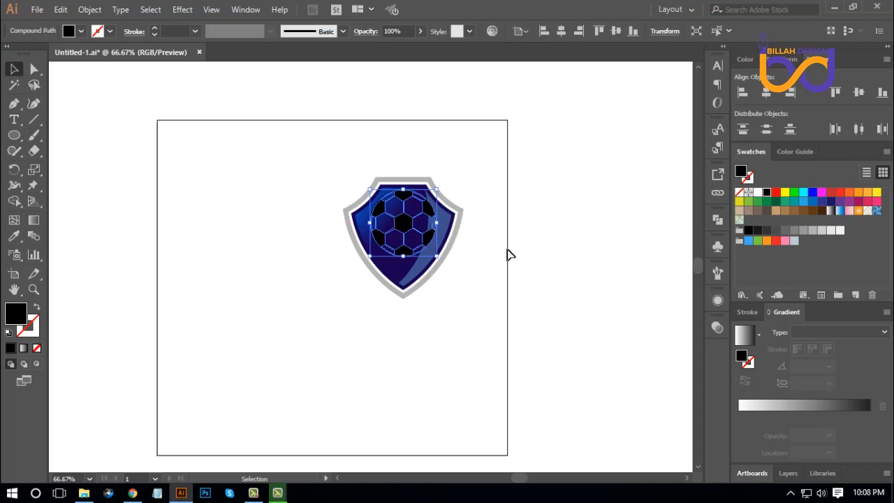
# Step: Fill the soccer ball on the shield with white
pyautogui.click(759, 193)
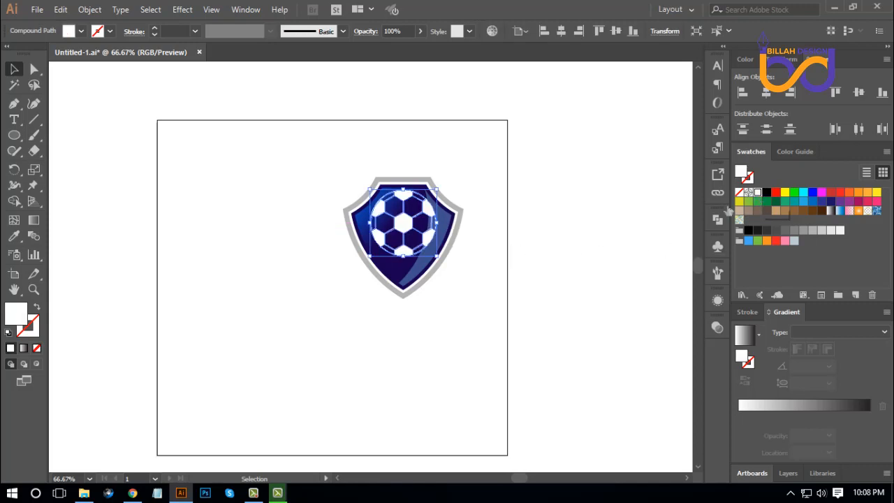
pyautogui.click(540, 306)
pyautogui.hotkey('ctrl', '+')
pyautogui.hotkey('ctrl', '+')
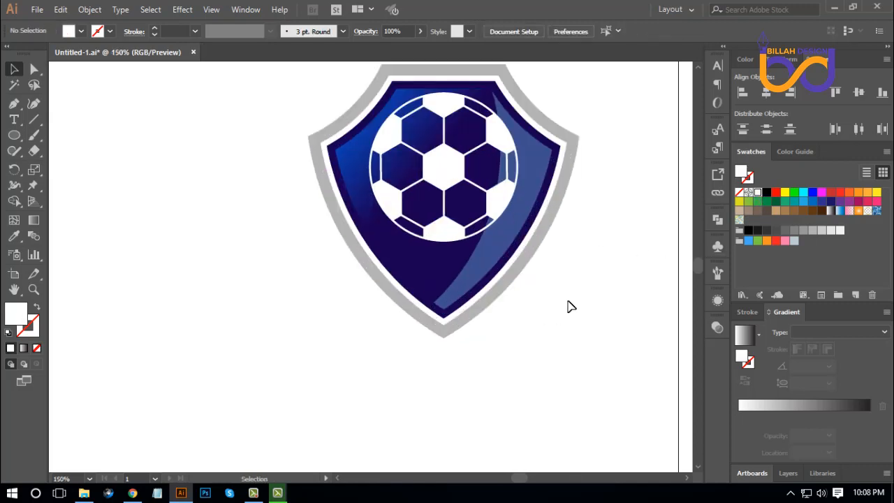
pyautogui.moveTo(592, 265); pyautogui.dragTo(564, 314)
# Step: Try to center the soccer ball and the shield parts on each other horizontally and vertically
pyautogui.moveTo(590, 158); pyautogui.dragTo(455, 303)
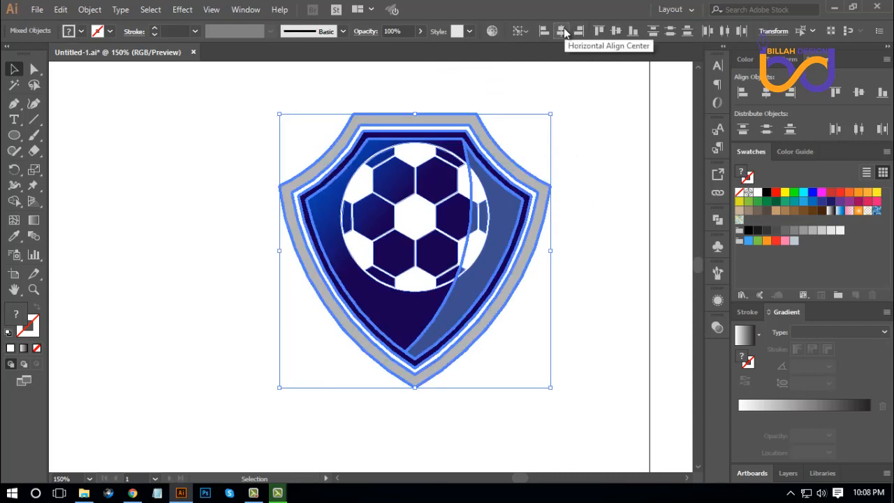
pyautogui.click(616, 31)
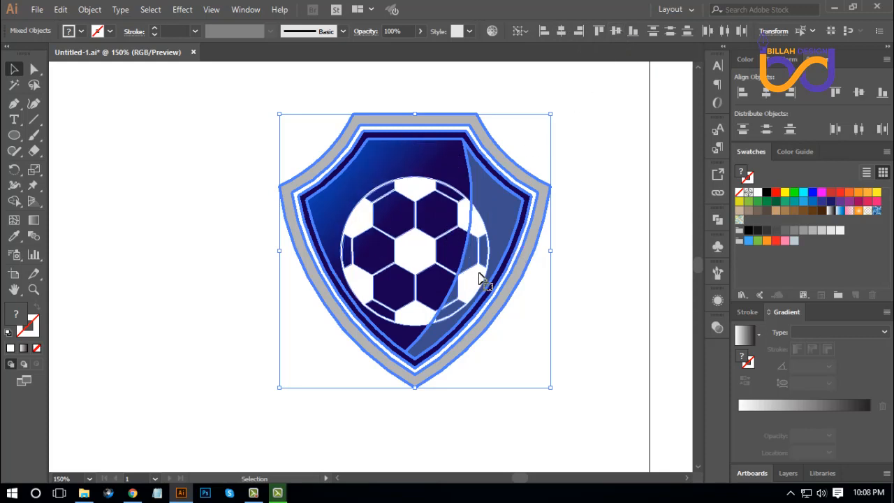
pyautogui.hotkey('ctrl', 'z')
pyautogui.hotkey('ctrl', 'z')
pyautogui.hotkey('ctrl', 'z')
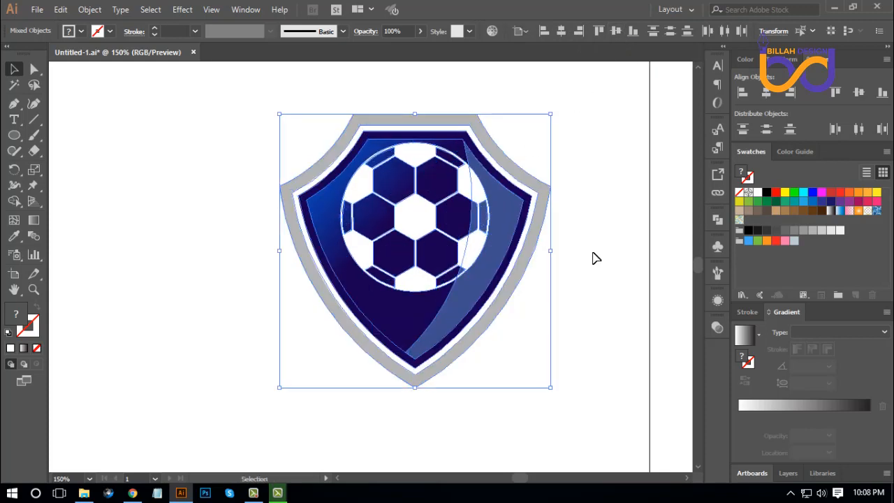
pyautogui.click(587, 267)
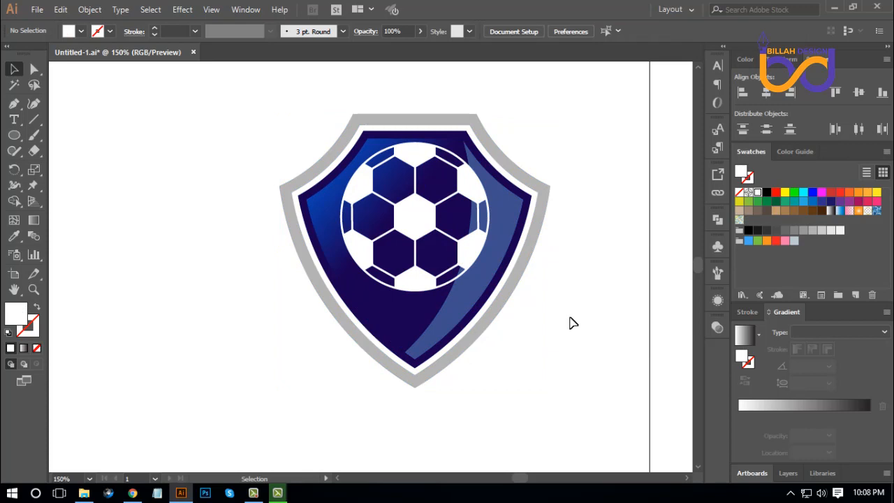
# Step: Move the shield and soccer ball together up and to the right, near the artboard's upper edge
pyautogui.hotkey('ctrl', '-')
pyautogui.hotkey('ctrl', '-')
pyautogui.hotkey('ctrl', '+')
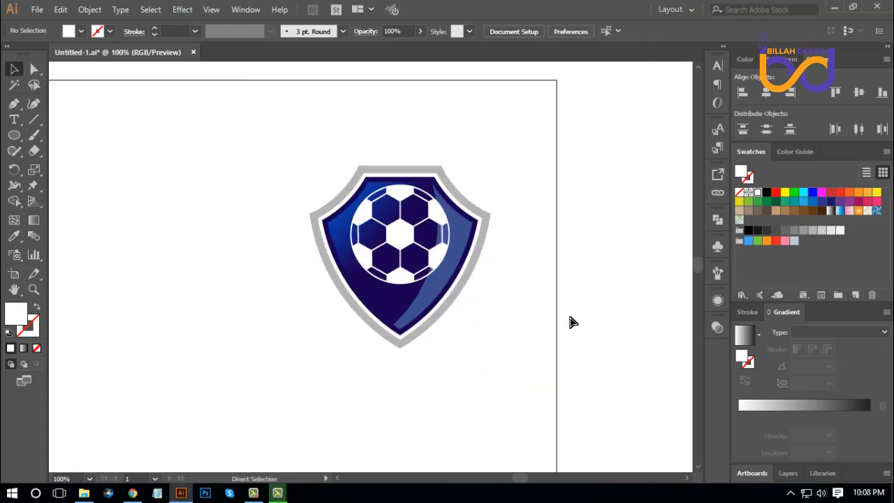
pyautogui.hotkey('ctrl', '-')
pyautogui.moveTo(468, 340); pyautogui.dragTo(465, 313)
pyautogui.moveTo(321, 155); pyautogui.dragTo(471, 283)
pyautogui.moveTo(442, 228); pyautogui.dragTo(475, 267)
pyautogui.click(485, 315)
pyautogui.moveTo(485, 315); pyautogui.dragTo(473, 310)
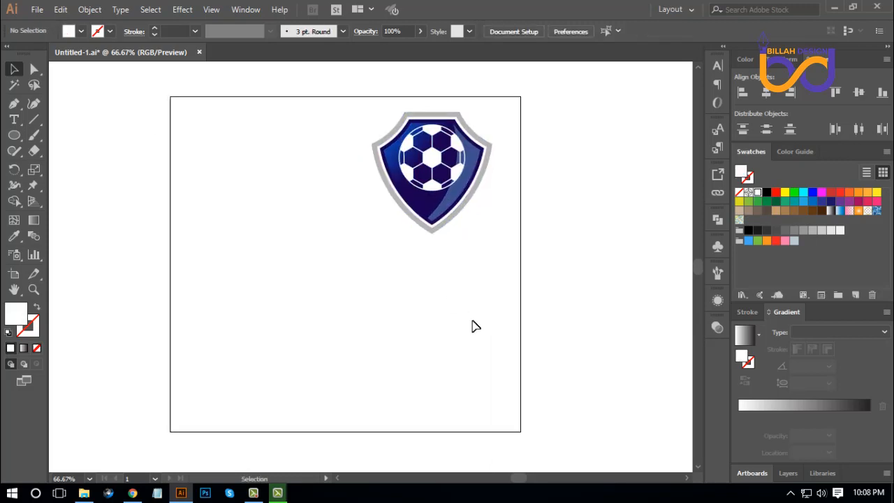
# Step: Draw a wide horizontal rectangle below the shield and fill it with black
pyautogui.hotkey('ctrl', '1')
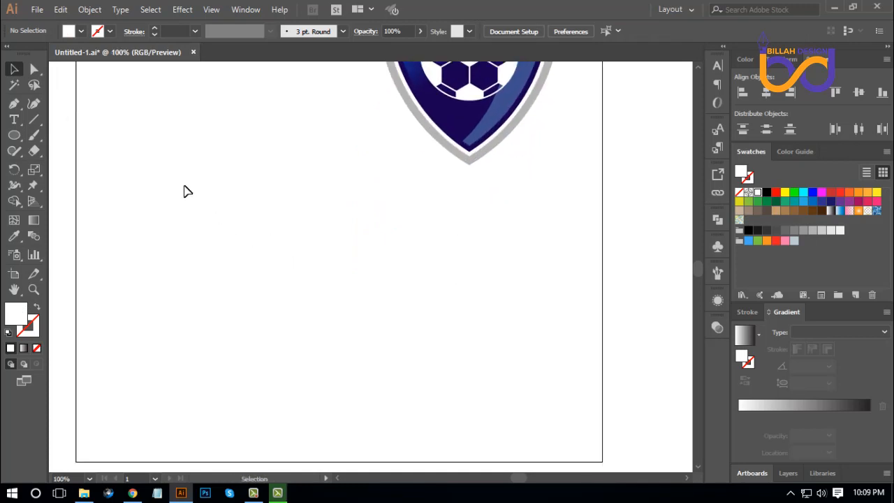
pyautogui.moveTo(14, 135); pyautogui.dragTo(70, 136)
pyautogui.moveTo(229, 225); pyautogui.dragTo(456, 277)
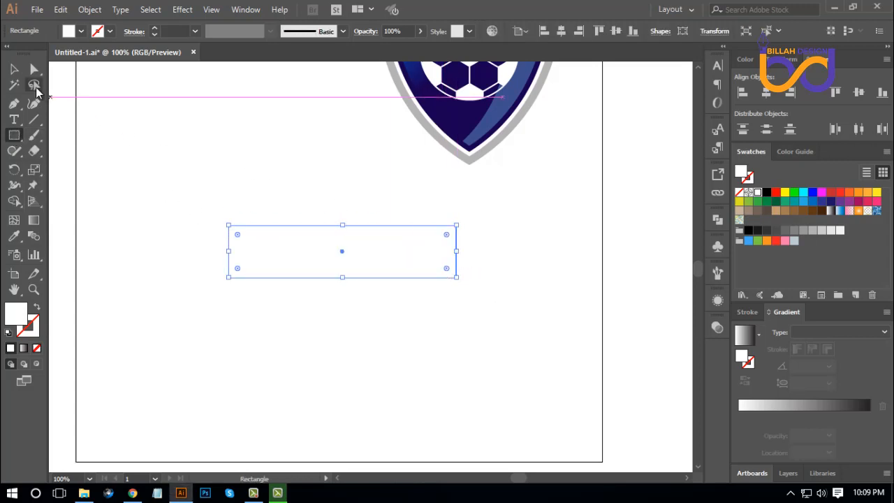
pyautogui.click(15, 70)
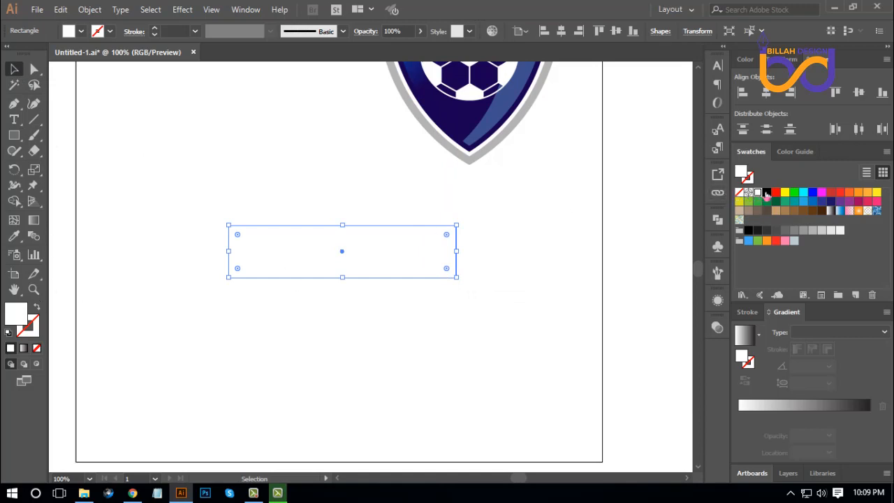
pyautogui.click(766, 193)
pyautogui.click(494, 335)
# Step: Duplicate the black rectangle toward its lower left and shorten the copy to a small ribbon tail overlapping the original's end
pyautogui.hscroll(-2, 457, 296)
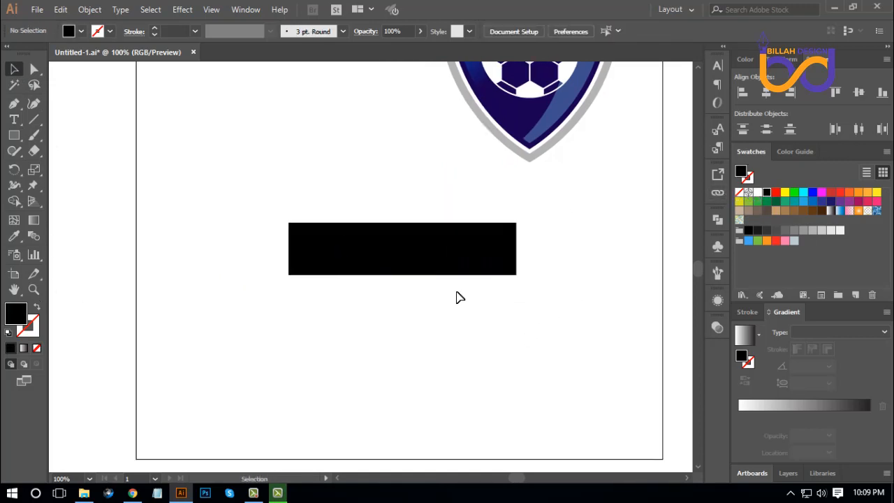
pyautogui.moveTo(459, 267); pyautogui.dragTo(403, 287)
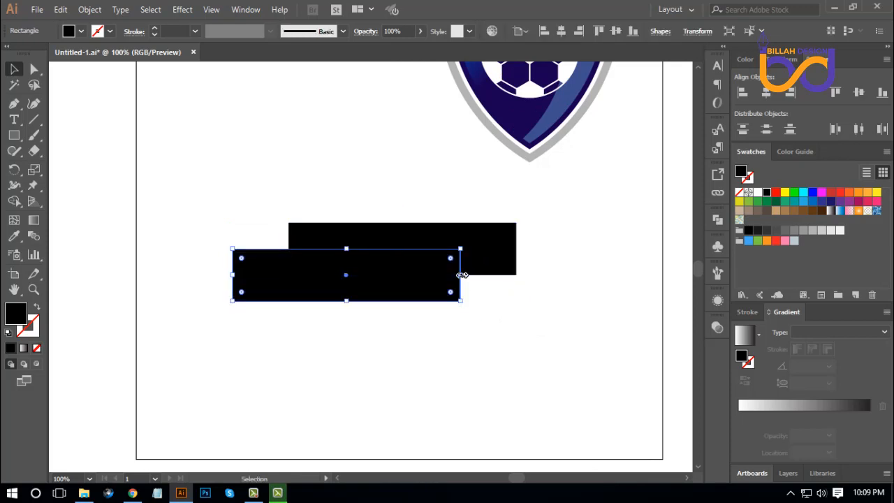
pyautogui.moveTo(459, 275); pyautogui.dragTo(329, 275)
pyautogui.click(392, 327)
pyautogui.click(280, 283)
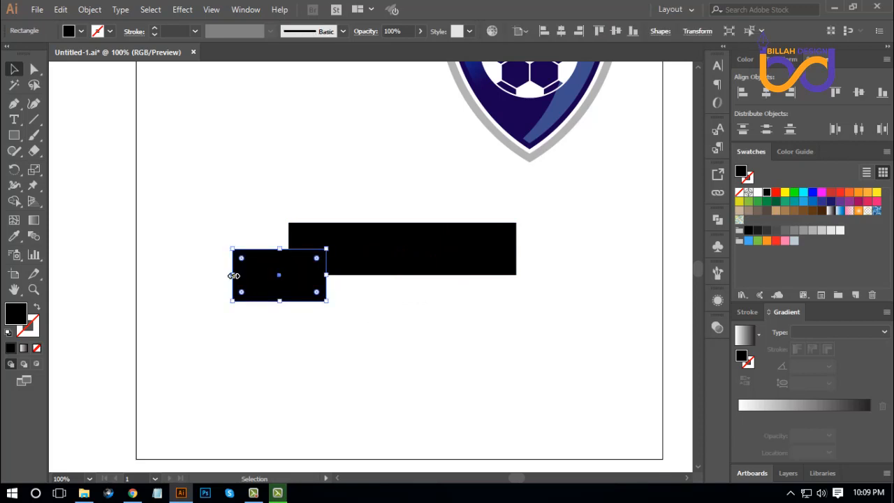
pyautogui.moveTo(234, 275); pyautogui.dragTo(238, 276)
pyautogui.click(372, 340)
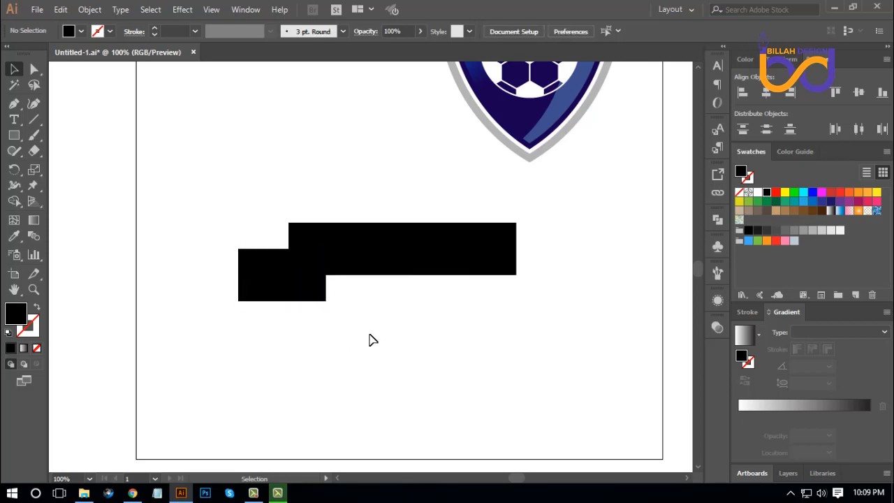
# Step: Fill the small tail rectangle with red and send it to the back
pyautogui.click(291, 287)
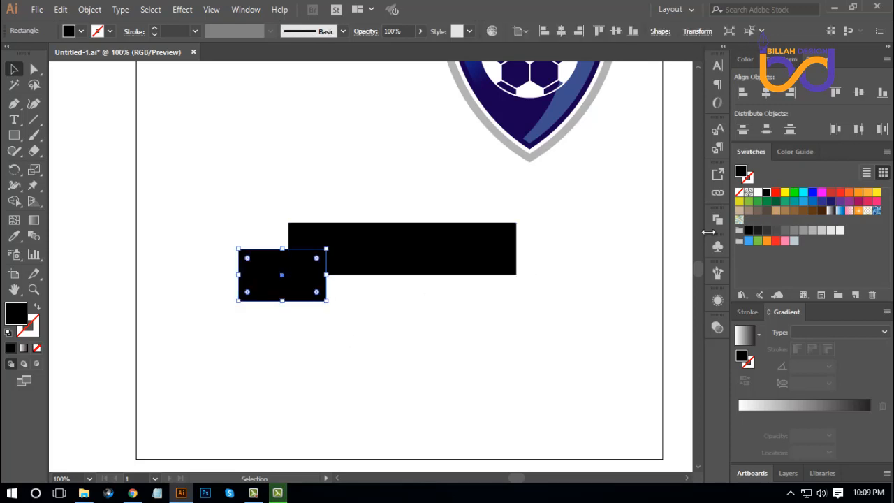
pyautogui.click(775, 192)
pyautogui.rightClick(279, 264)
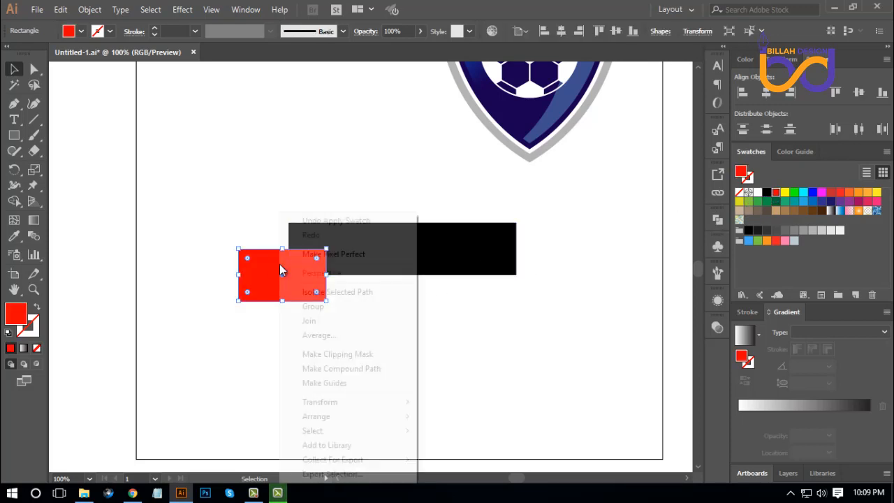
pyautogui.moveTo(326, 418)
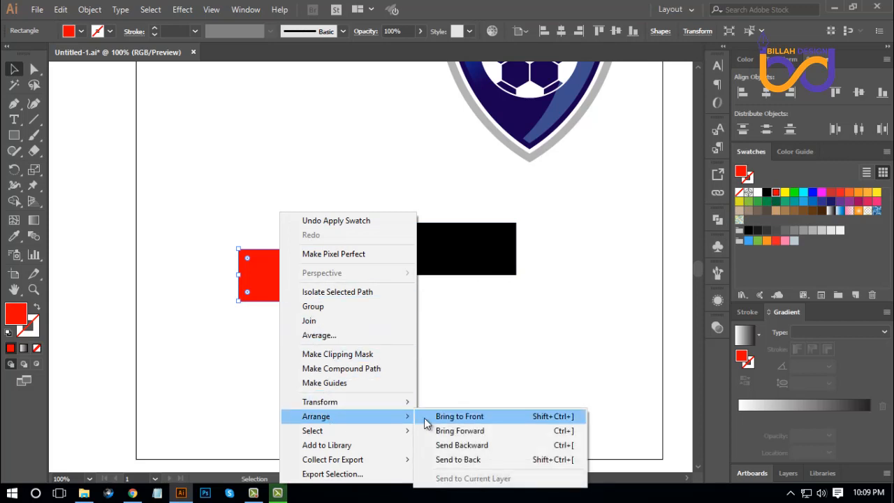
pyautogui.click(447, 463)
pyautogui.click(441, 364)
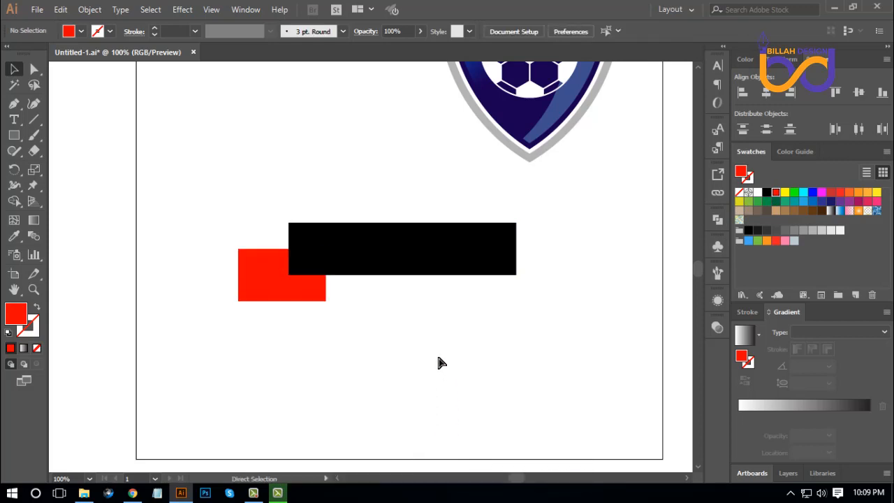
# Step: Recolor the wide black rectangle with a medium gray swatch, darker than the shield's border
pyautogui.hotkey('ctrl', '+')
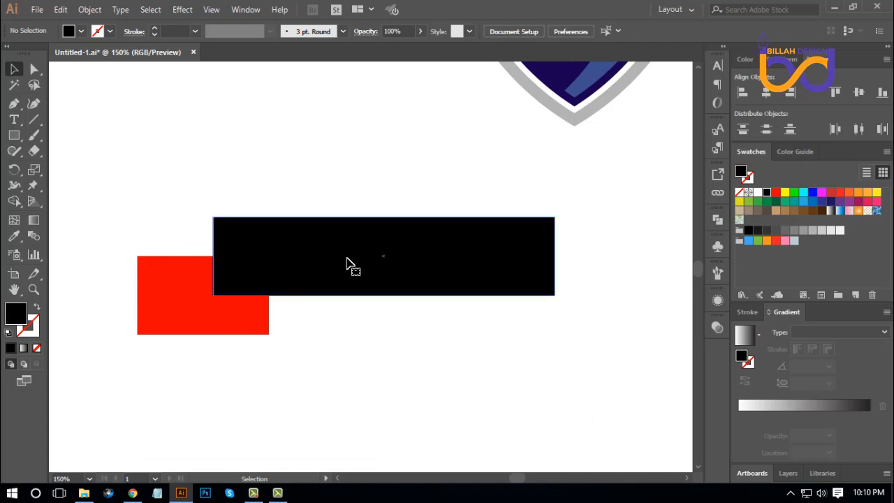
pyautogui.click(350, 265)
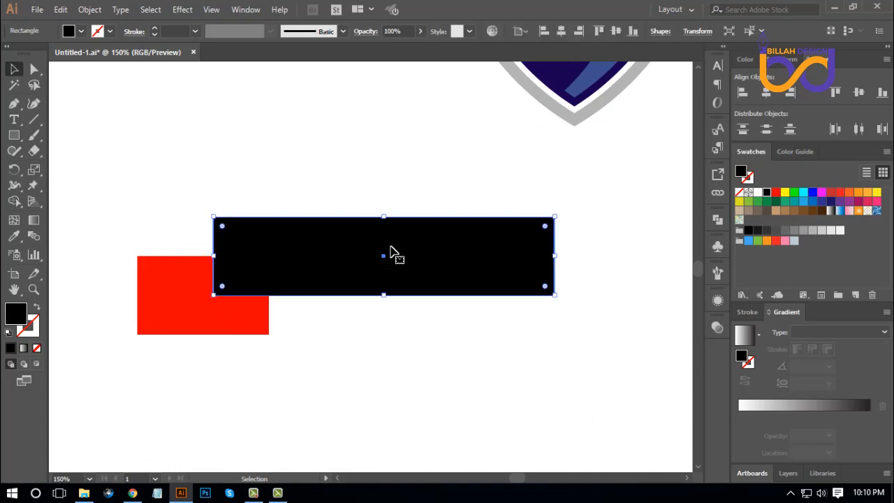
pyautogui.click(14, 236)
pyautogui.click(586, 119)
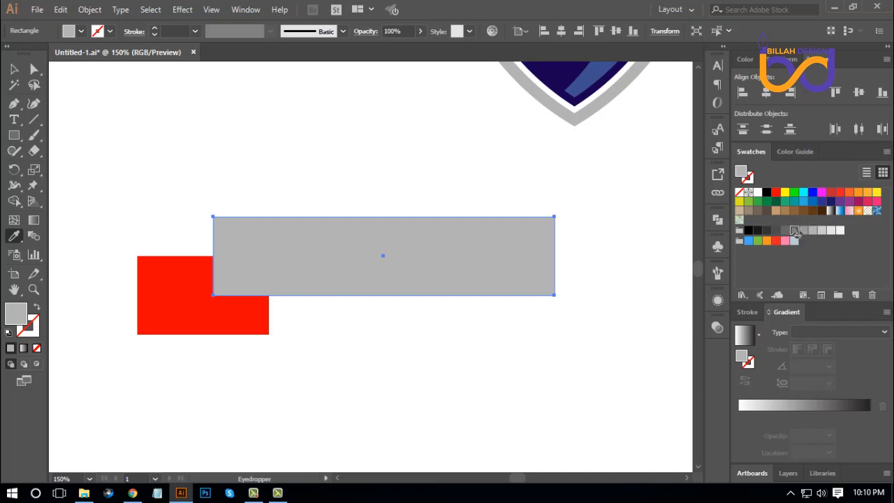
pyautogui.click(794, 230)
pyautogui.click(14, 68)
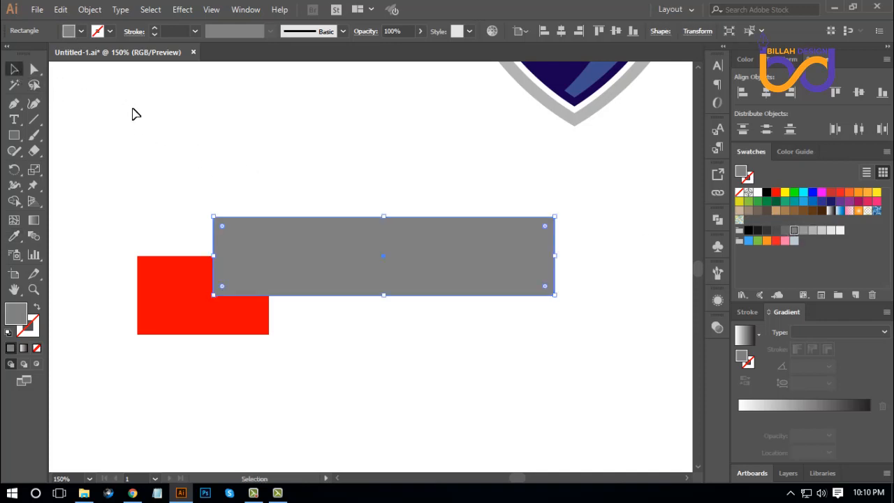
pyautogui.click(135, 114)
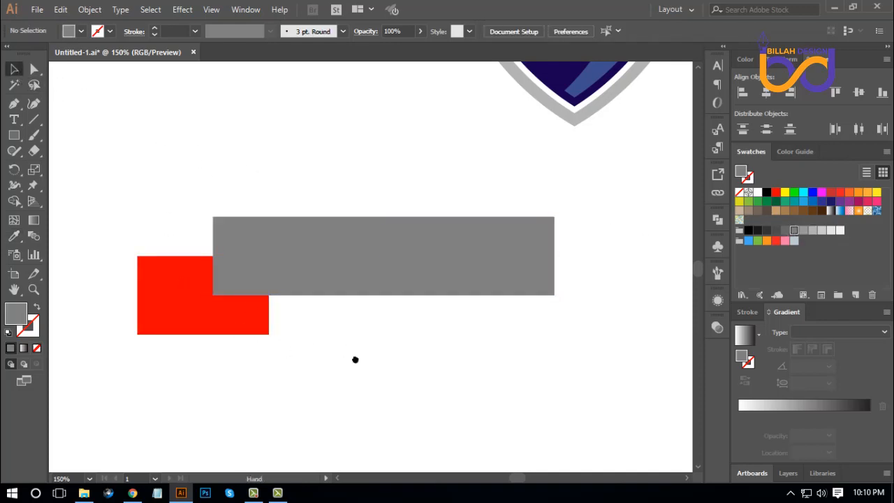
# Step: Draw a triangular Pen fold between the wide rectangle's lower left corner and the tail's right edge, and fill it darker gray
pyautogui.click(14, 104)
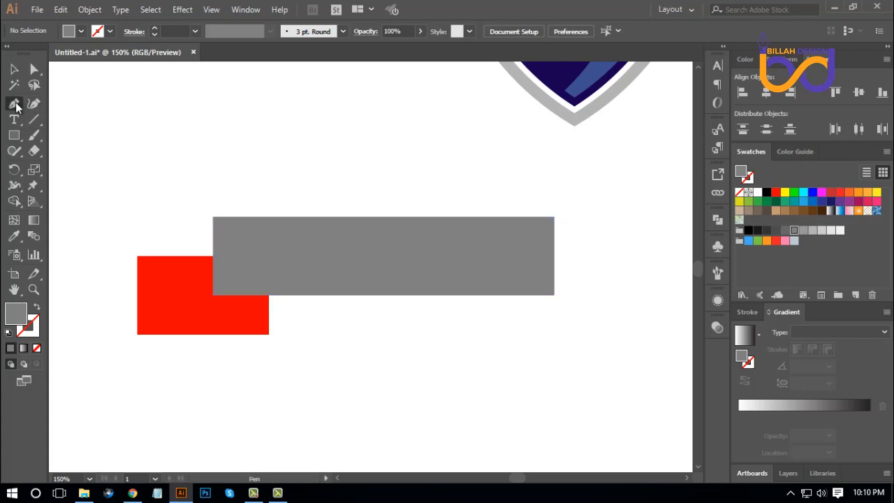
pyautogui.click(213, 295)
pyautogui.click(269, 334)
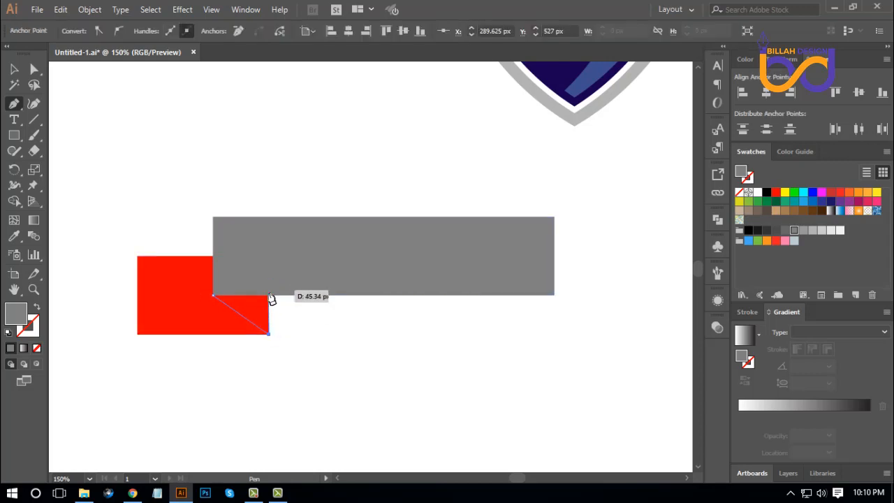
pyautogui.click(269, 295)
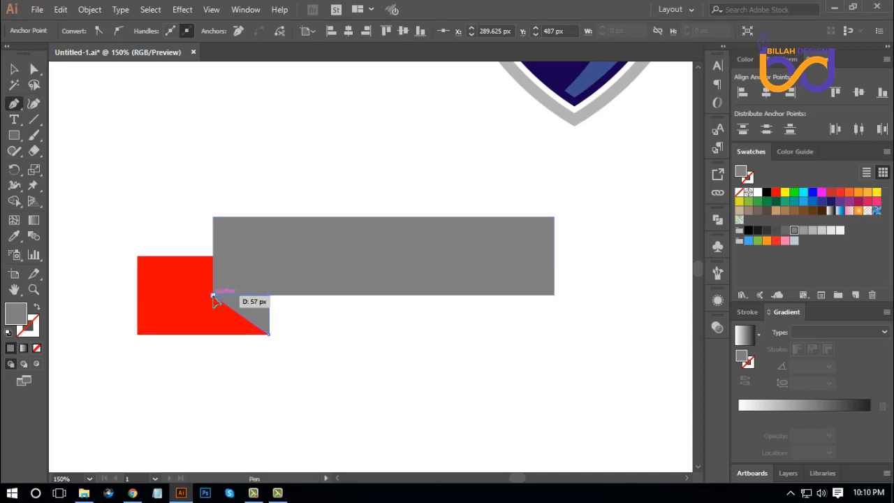
pyautogui.click(213, 296)
pyautogui.click(34, 68)
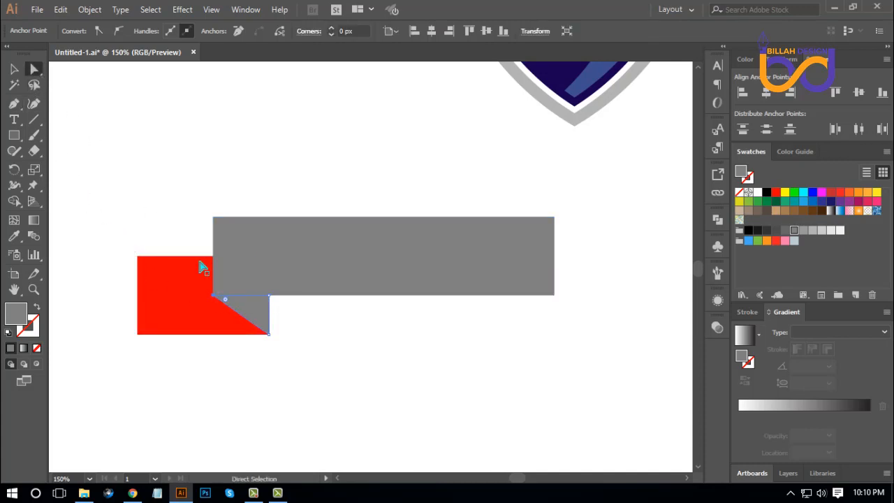
pyautogui.click(786, 231)
pyautogui.click(235, 343)
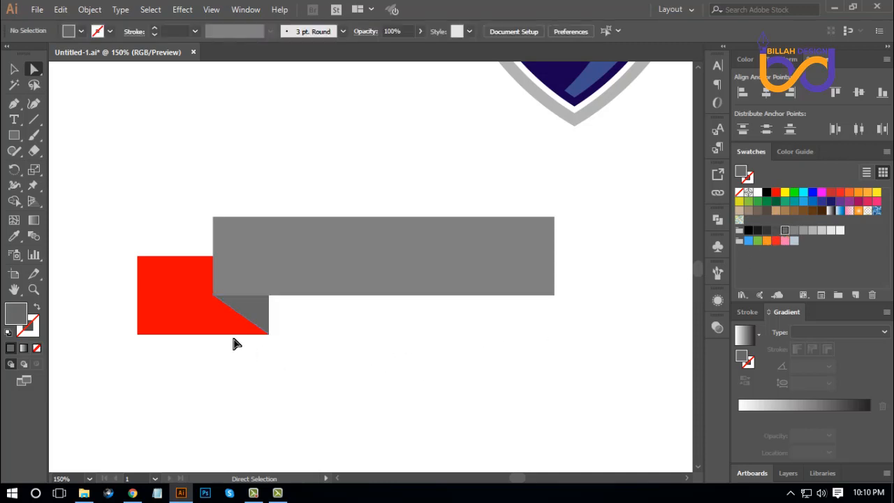
# Step: Match the red tail rectangle's fill to the wide rectangle's gray with the Eyedropper
pyautogui.click(189, 314)
pyautogui.click(16, 238)
pyautogui.click(279, 236)
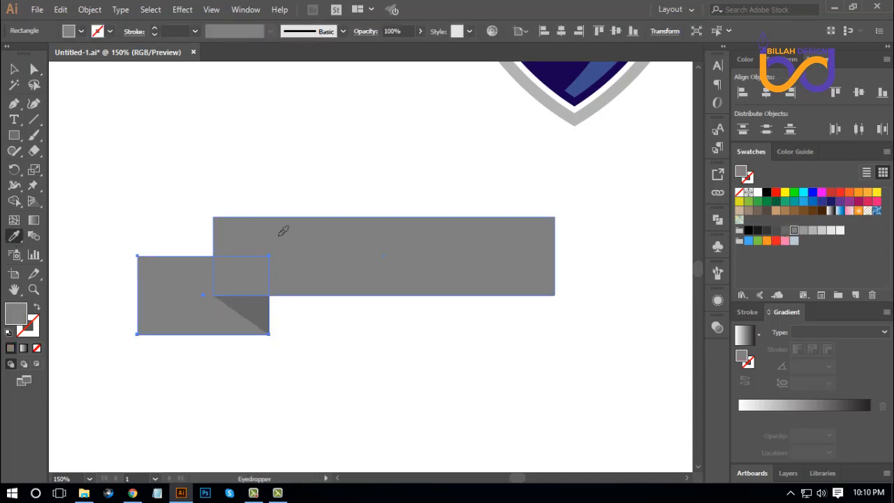
pyautogui.click(32, 72)
pyautogui.click(122, 130)
# Step: Recolor the tail rectangle one gray swatch darker than the wide rectangle, and the triangular fold one swatch darker than the tail
pyautogui.moveTo(194, 275); pyautogui.dragTo(238, 266)
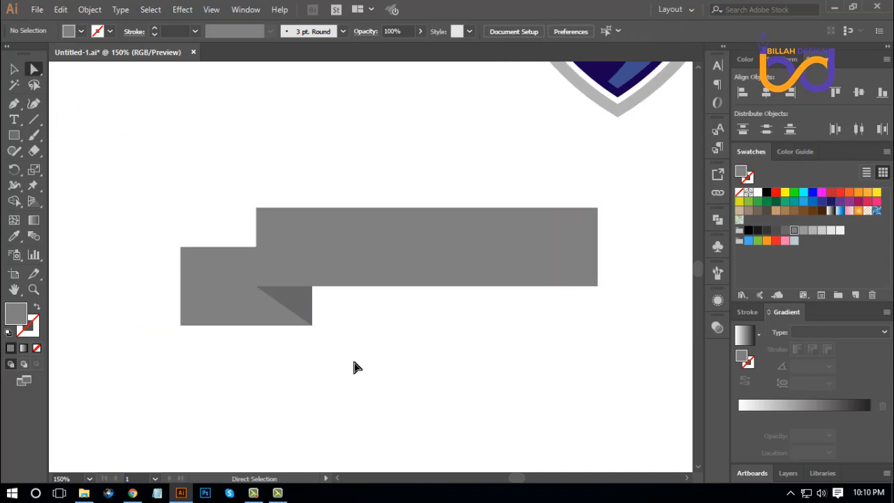
pyautogui.click(237, 294)
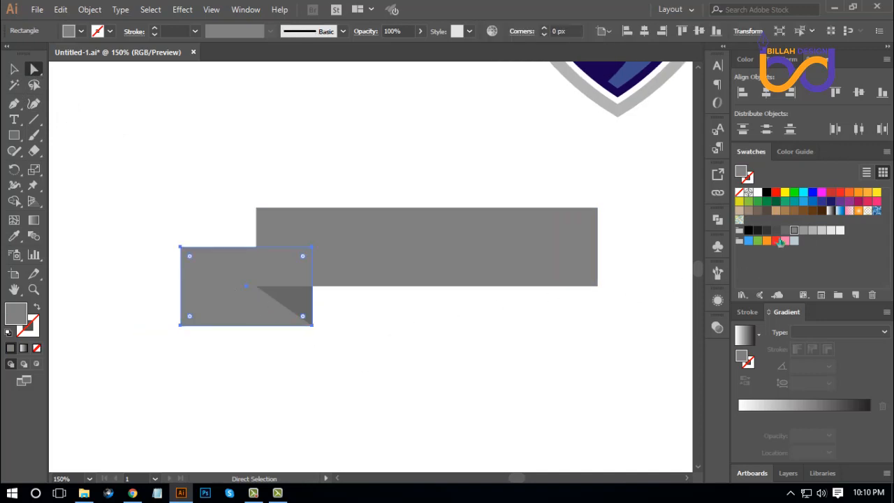
pyautogui.click(785, 231)
pyautogui.click(360, 330)
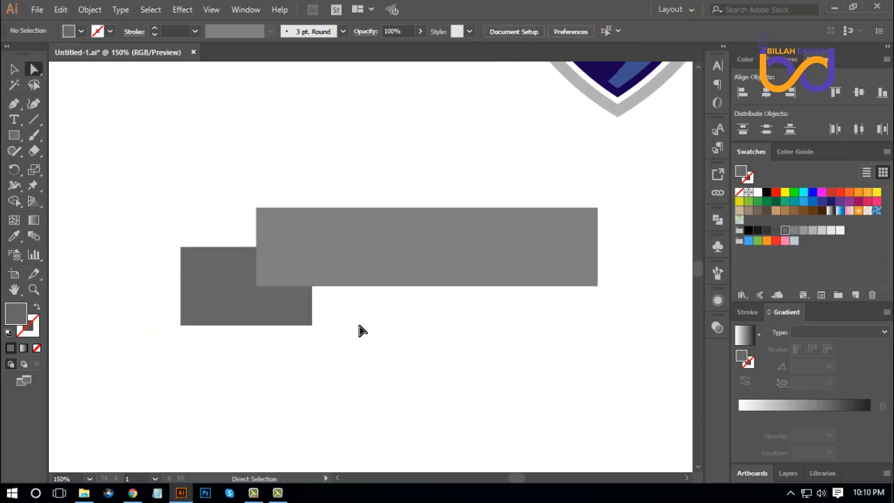
pyautogui.click(312, 305)
pyautogui.click(776, 231)
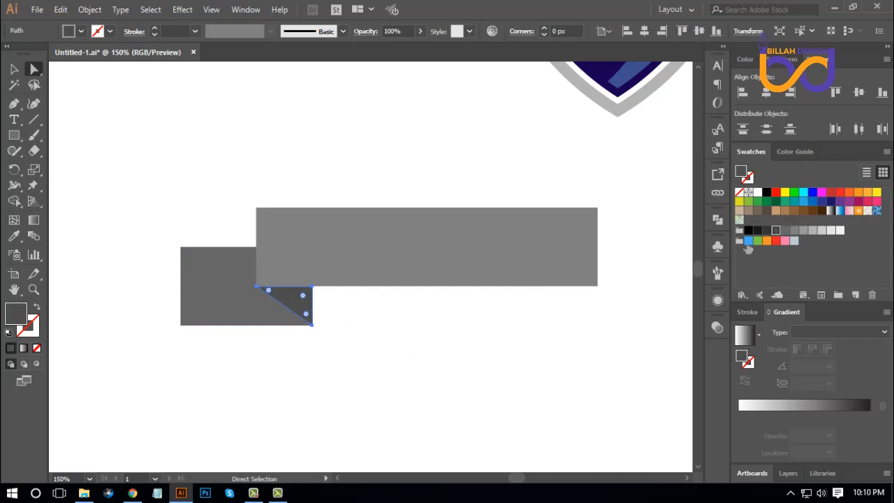
pyautogui.click(430, 367)
pyautogui.moveTo(416, 369); pyautogui.dragTo(415, 360)
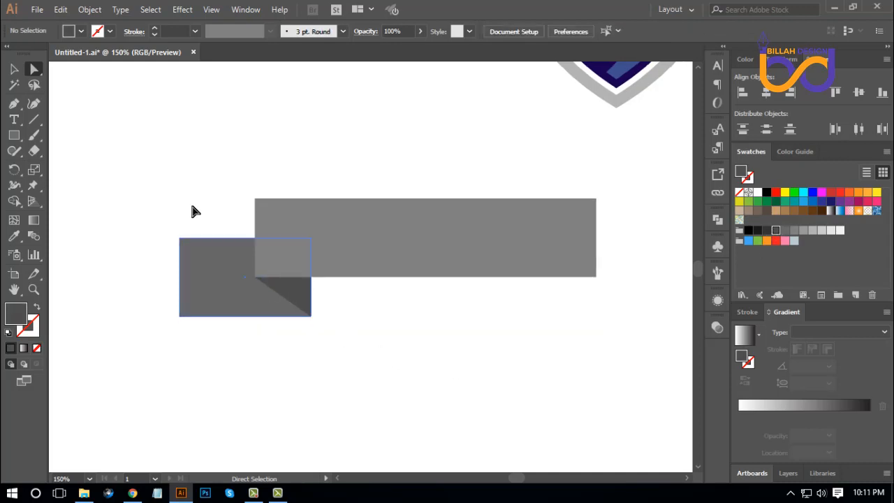
# Step: Add an anchor point midway along the tail's outer left edge and pull it inward to form a swallowtail notch
pyautogui.click(15, 104)
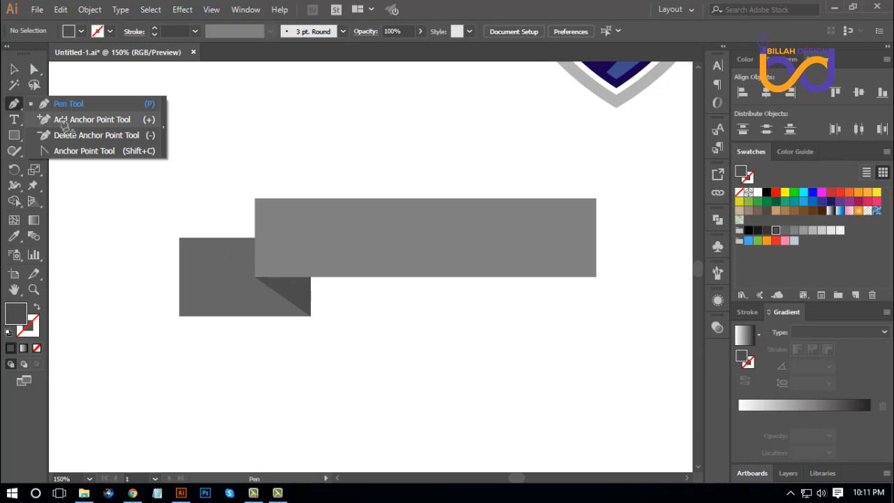
pyautogui.click(61, 120)
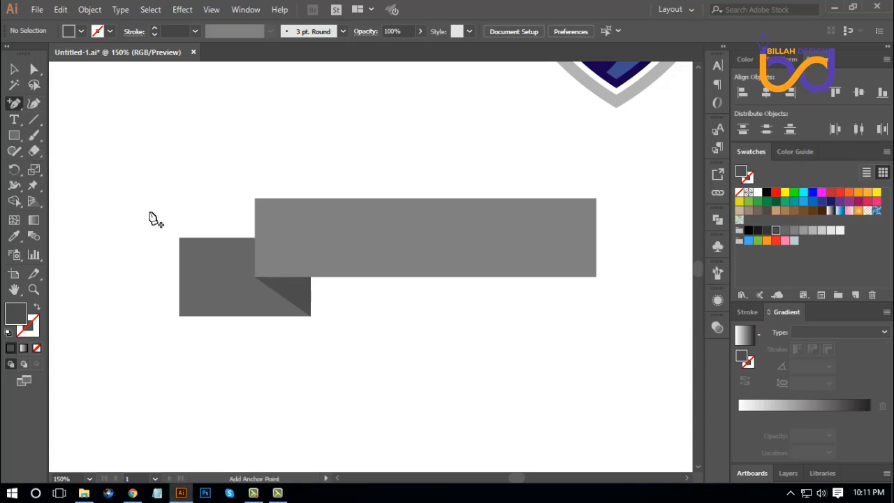
pyautogui.click(179, 278)
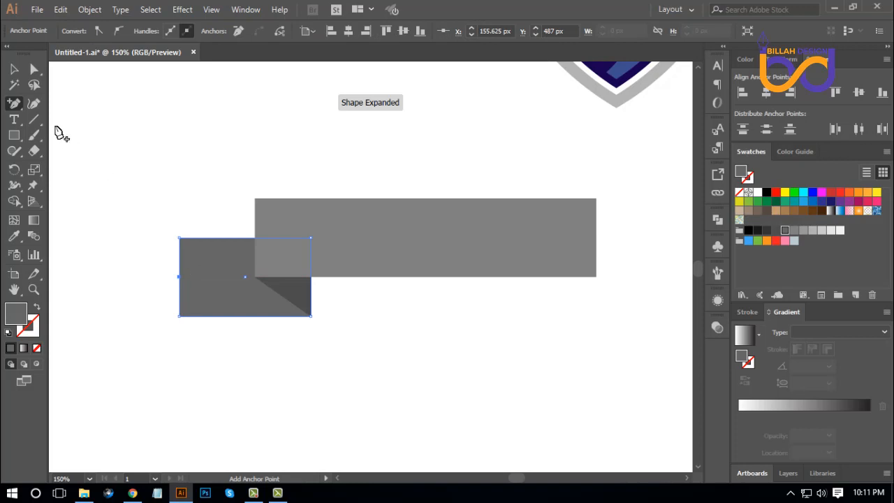
pyautogui.click(34, 69)
pyautogui.moveTo(141, 265); pyautogui.dragTo(221, 278)
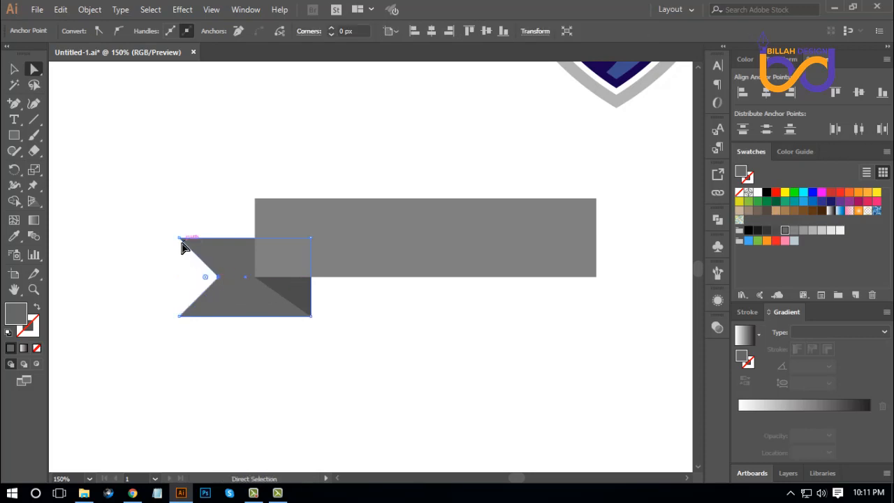
pyautogui.click(252, 362)
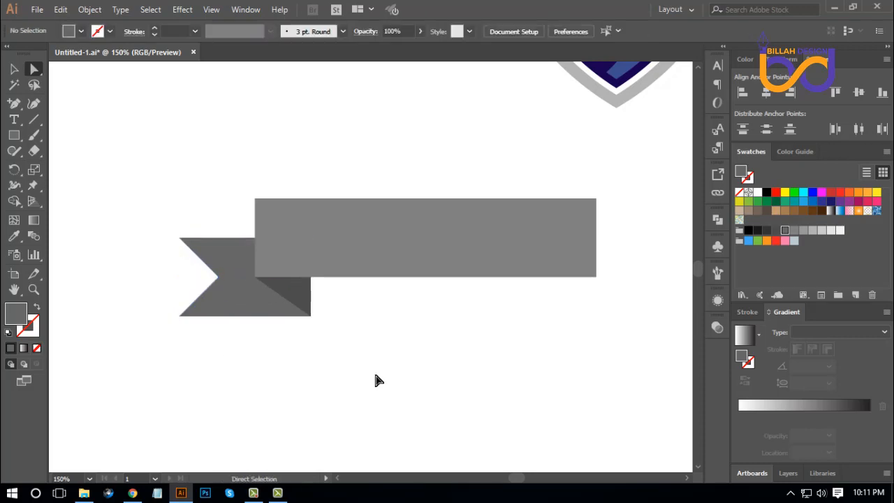
# Step: Group the notched tail with its triangular fold and send the group to the back, behind the wide rectangle
pyautogui.scroll(-1, 255, 283)
pyautogui.click(15, 70)
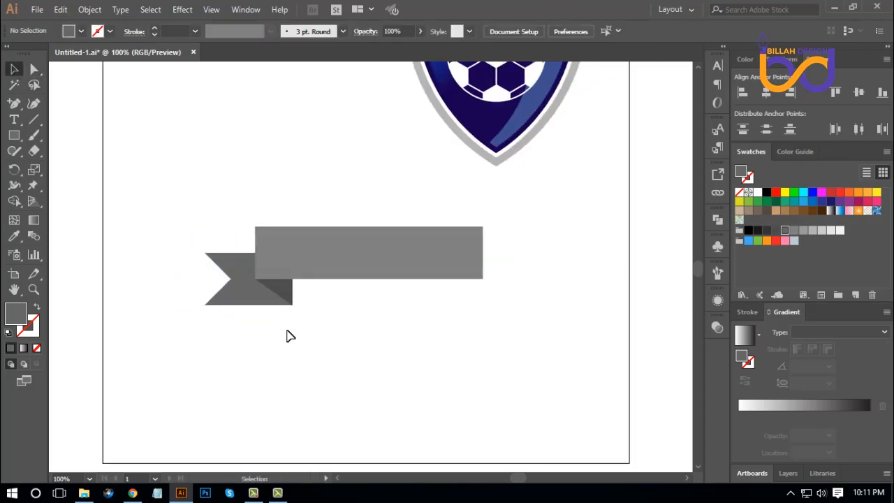
pyautogui.moveTo(286, 302); pyautogui.dragTo(297, 299)
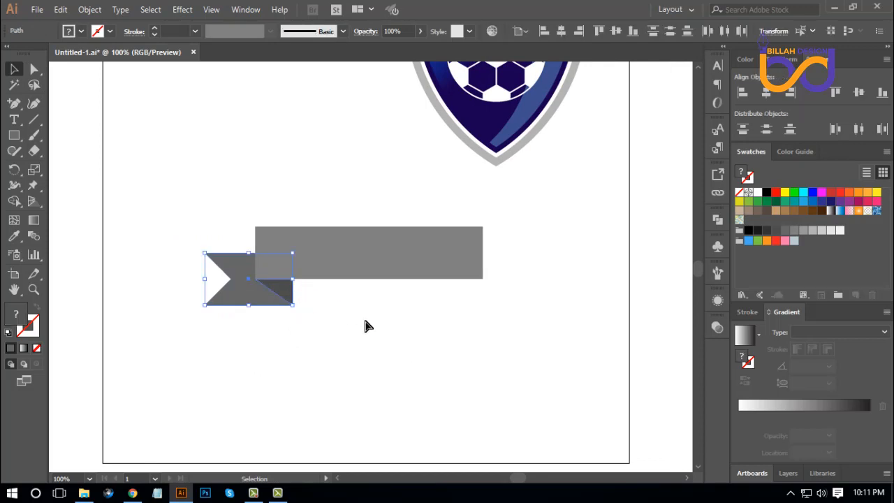
pyautogui.hotkey('ctrl', 'g')
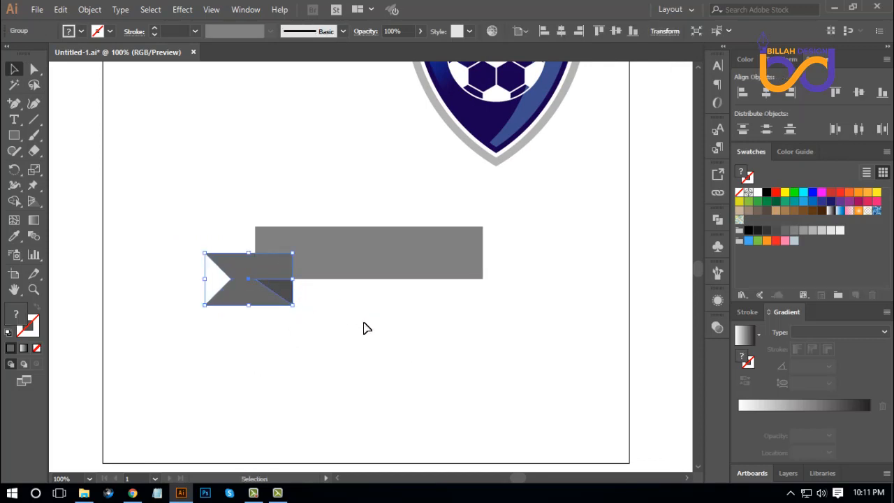
pyautogui.rightClick(278, 269)
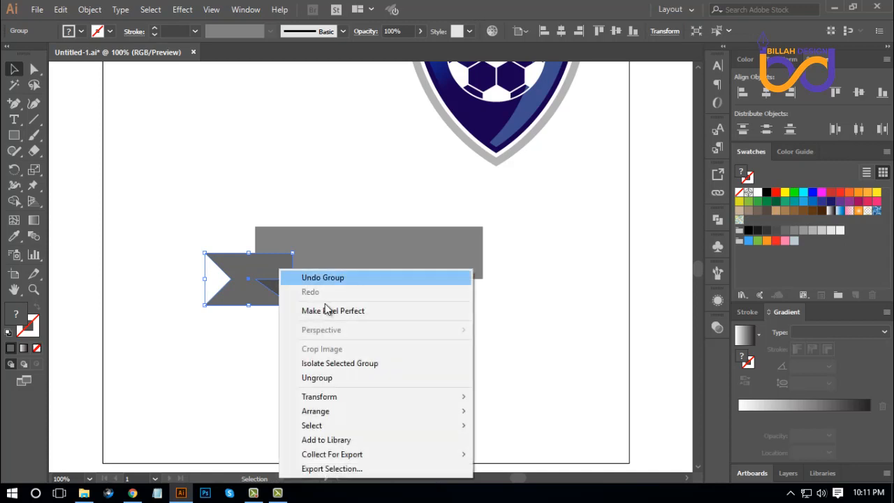
pyautogui.moveTo(325, 415)
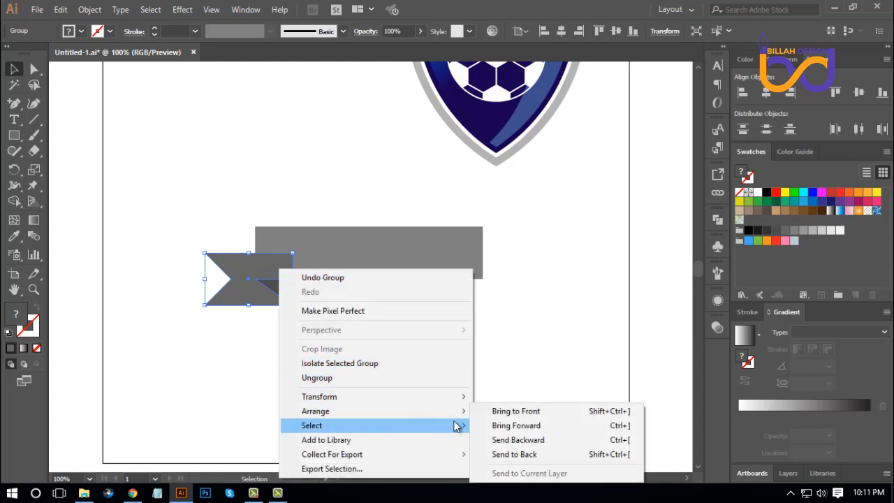
pyautogui.click(513, 454)
pyautogui.click(417, 373)
pyautogui.press('space')
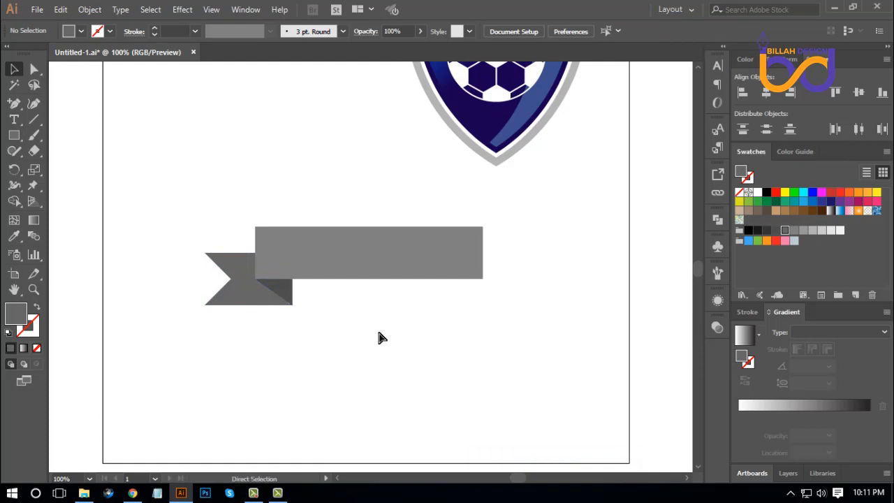
# Step: Show the rulers and place a vertical guide through the center of the wide rectangle
pyautogui.hotkey('ctrl', 'r')
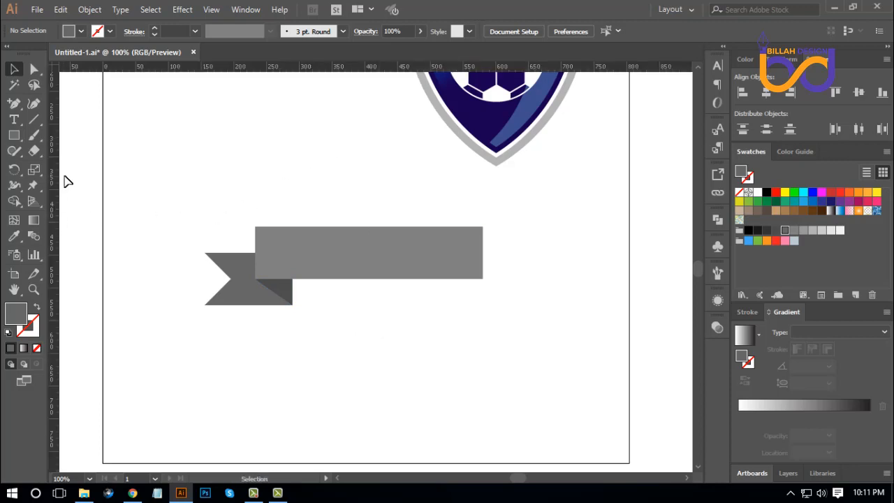
pyautogui.moveTo(55, 207); pyautogui.dragTo(377, 209)
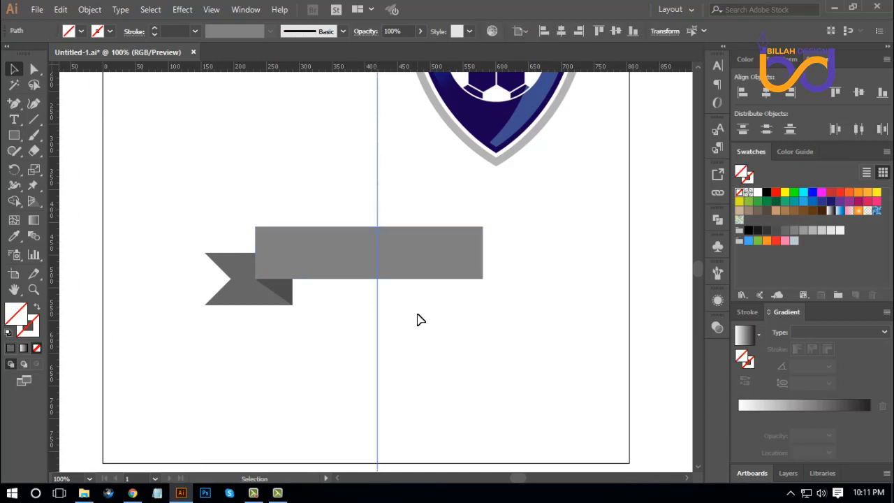
pyautogui.click(419, 319)
pyautogui.click(414, 268)
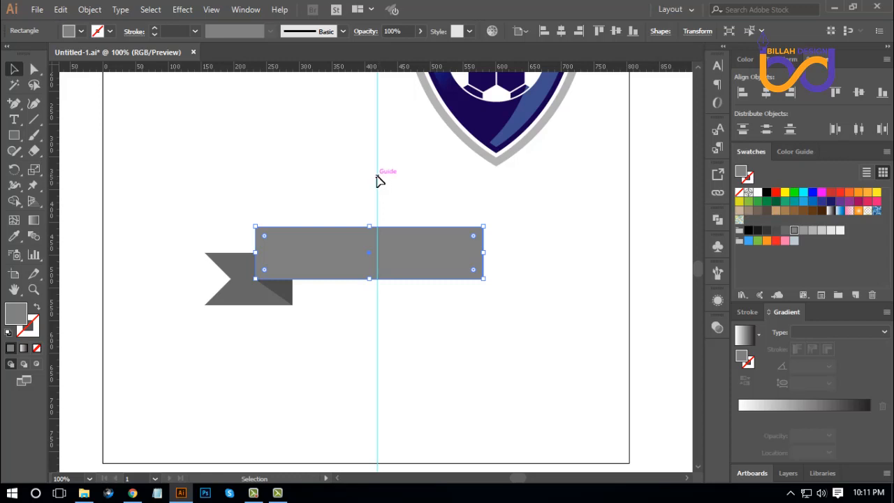
pyautogui.moveTo(377, 180); pyautogui.dragTo(372, 182)
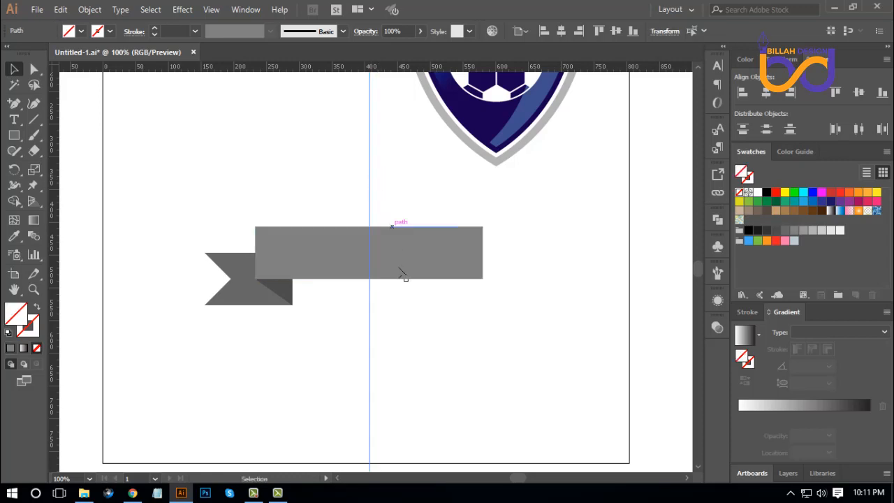
pyautogui.click(428, 351)
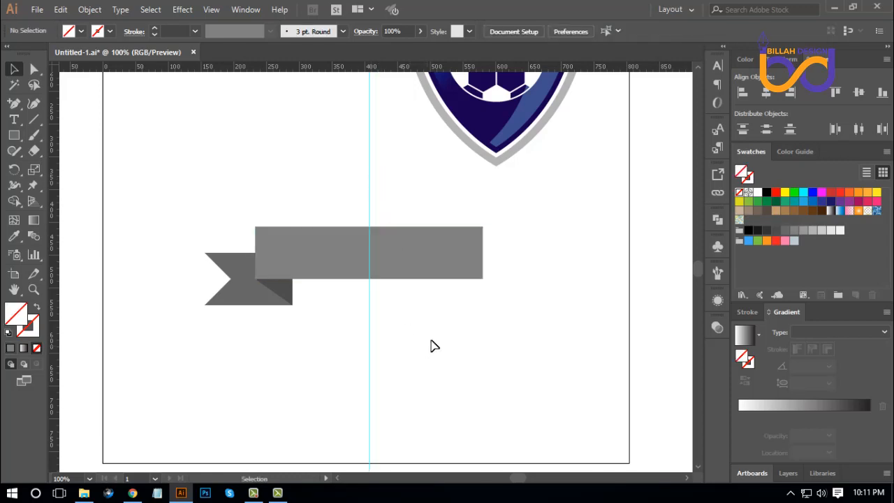
# Step: Reflect a copy of the tail group across the center guide on the vertical axis to form the right tail
pyautogui.scroll(-1, 431, 345)
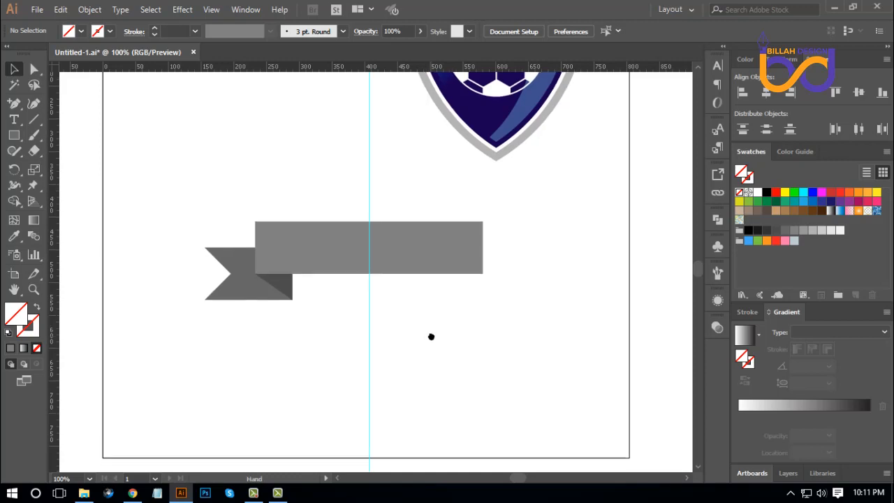
pyautogui.click(269, 294)
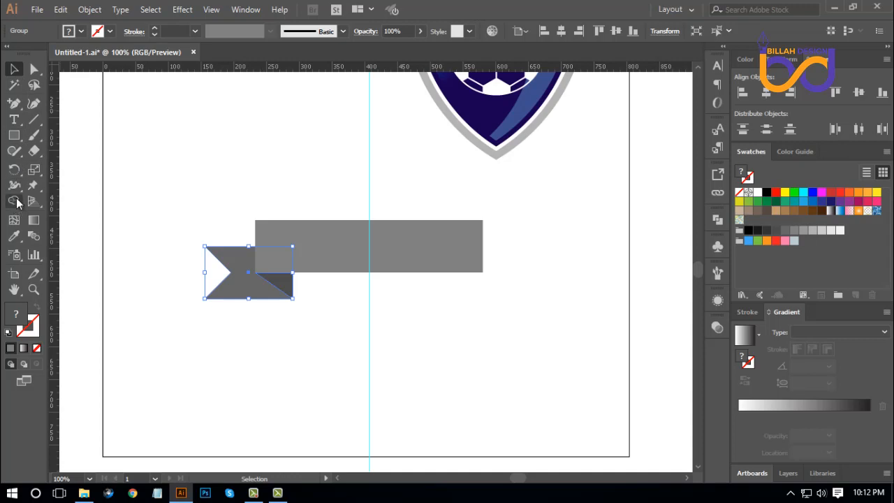
pyautogui.moveTo(14, 169); pyautogui.dragTo(50, 185)
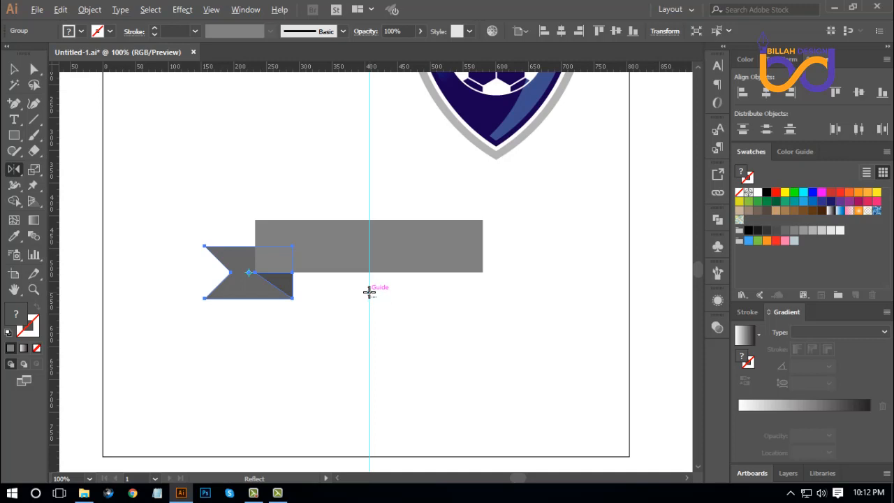
pyautogui.keyDown('alt'); pyautogui.click(369, 292); pyautogui.keyUp('alt')
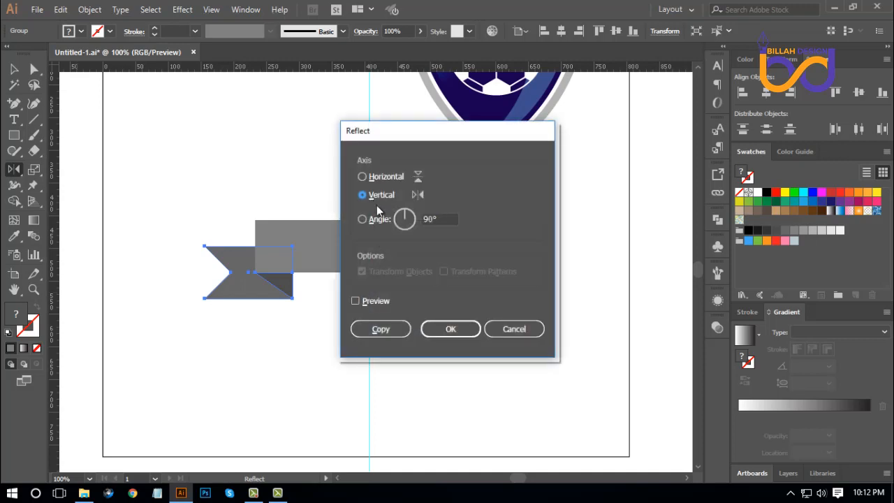
pyautogui.click(383, 329)
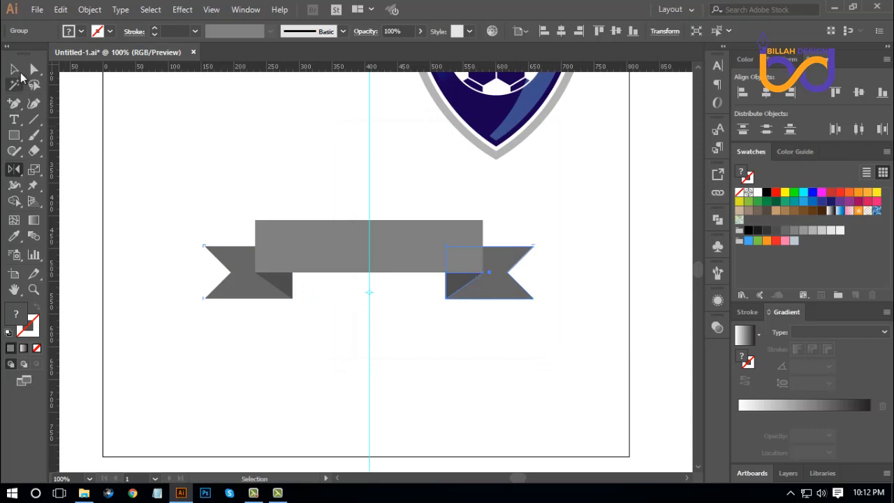
# Step: Delete the vertical center guide and hide the rulers
pyautogui.click(14, 68)
pyautogui.moveTo(277, 132); pyautogui.dragTo(401, 179)
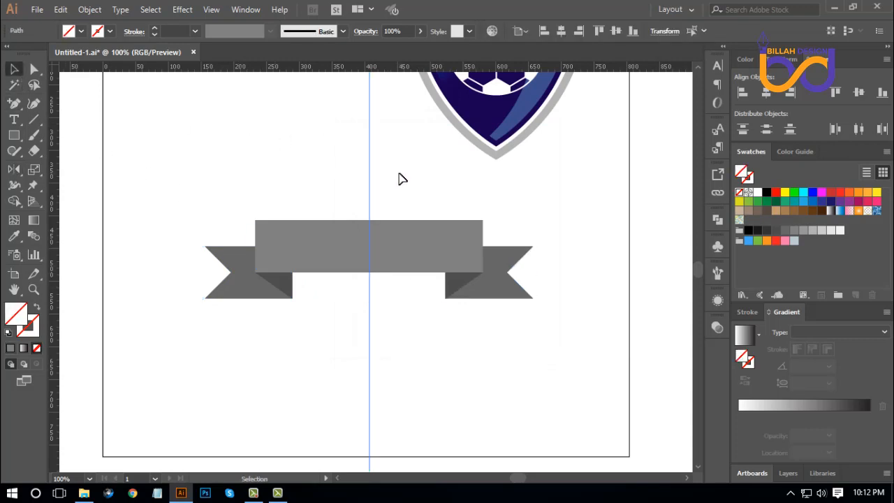
pyautogui.click(401, 179)
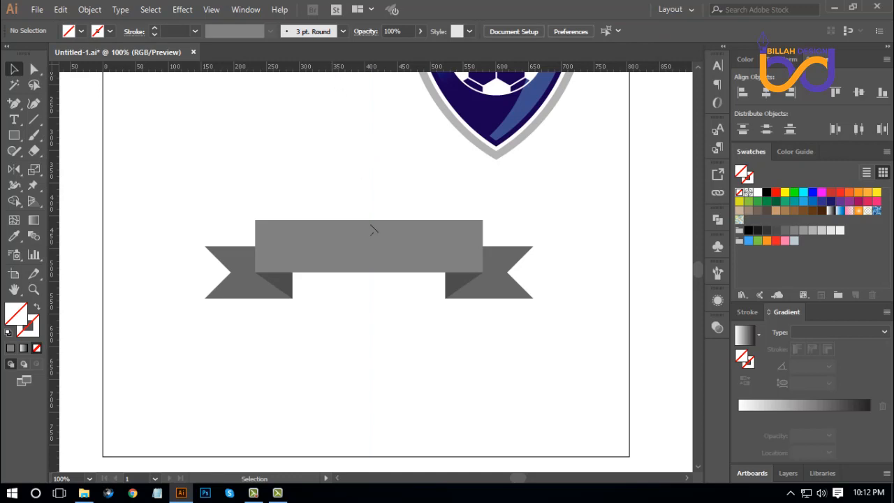
pyautogui.hotkey('ctrl', 'r')
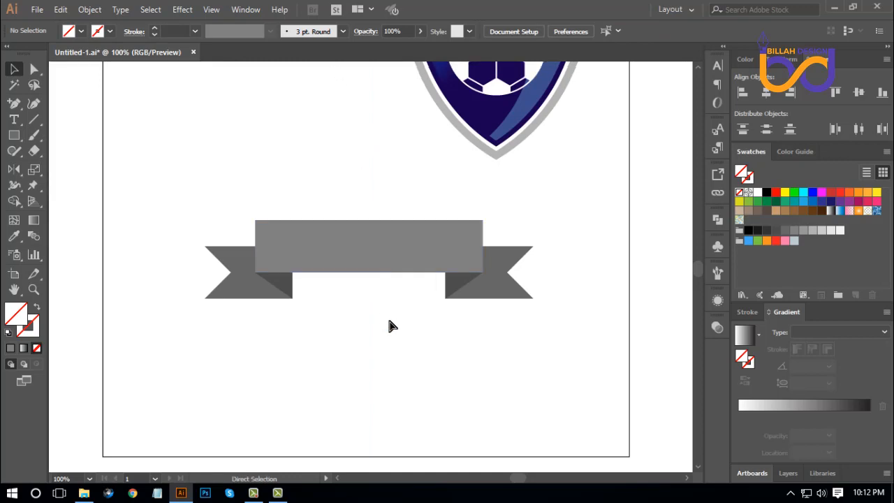
# Step: Group the wide rectangle and both tails into a single ribbon
pyautogui.press('space')
pyautogui.moveTo(220, 330); pyautogui.dragTo(525, 213)
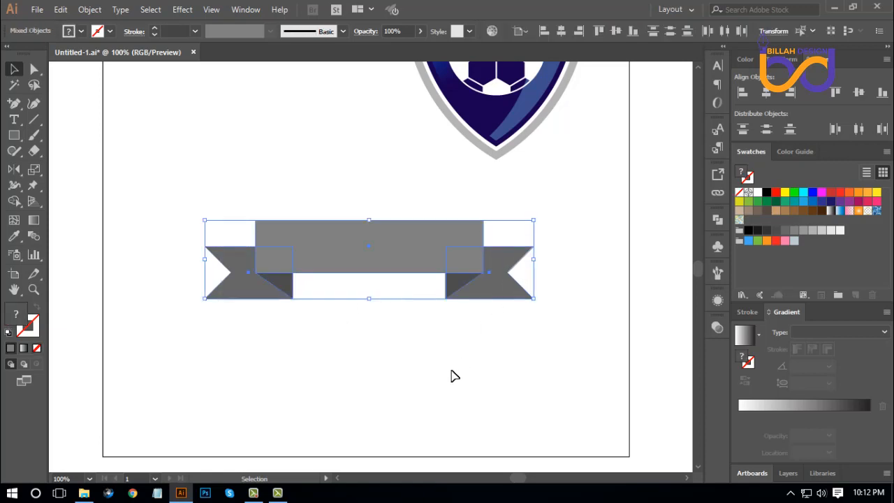
pyautogui.press('a')
pyautogui.hotkey('ctrl', 'g')
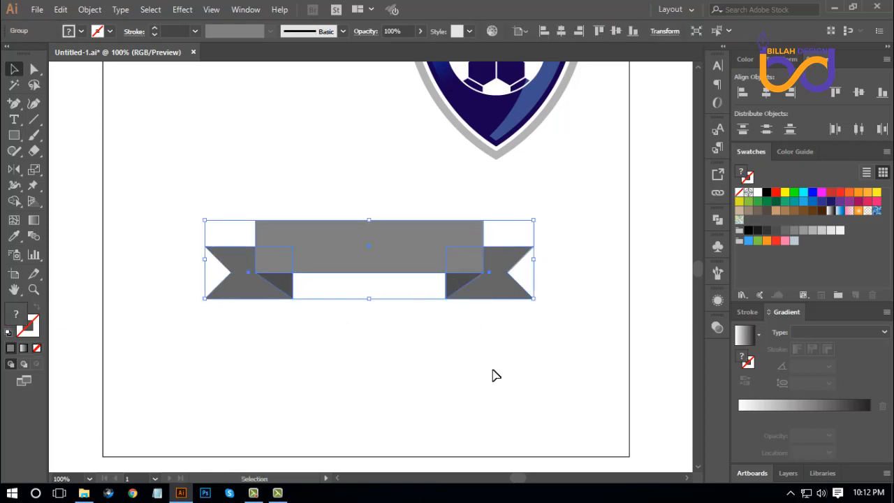
pyautogui.click(494, 373)
pyautogui.press('space')
# Step: Move the grouped ribbon straight down a little, farther below the shield
pyautogui.moveTo(509, 347); pyautogui.dragTo(526, 339)
pyautogui.moveTo(451, 239); pyautogui.dragTo(451, 326)
pyautogui.click(450, 326)
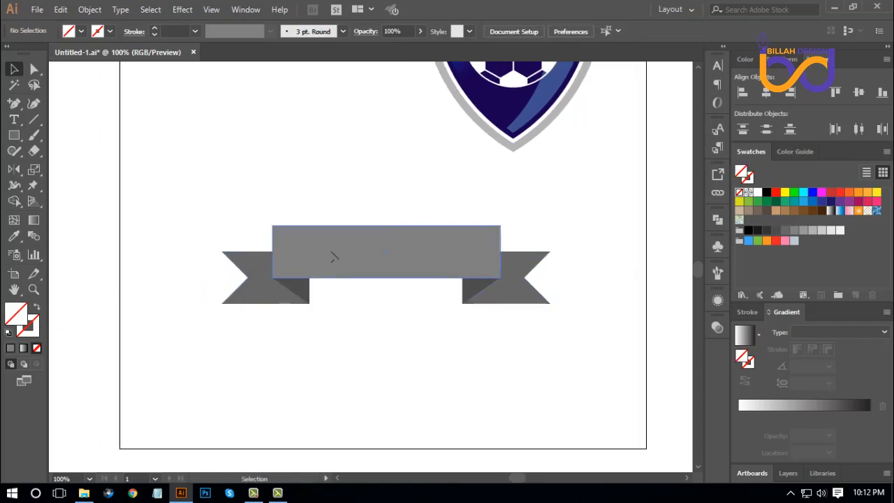
pyautogui.moveTo(360, 260); pyautogui.dragTo(361, 272)
pyautogui.click(382, 329)
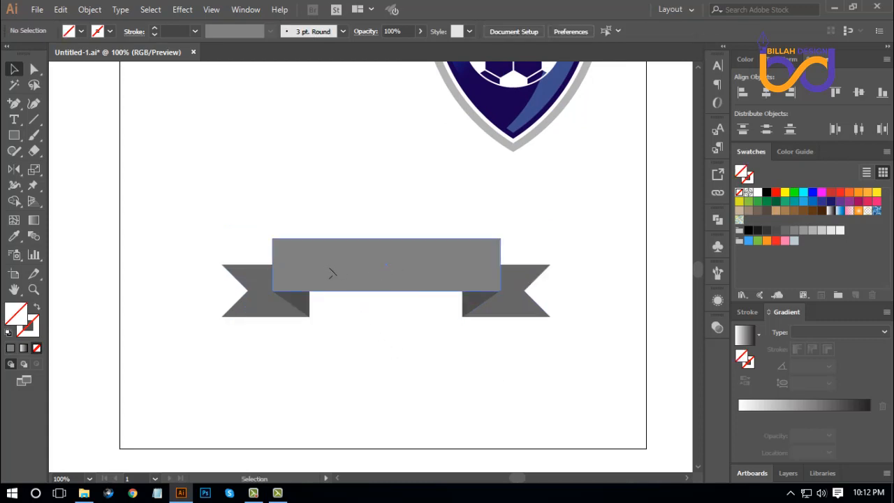
pyautogui.press('space')
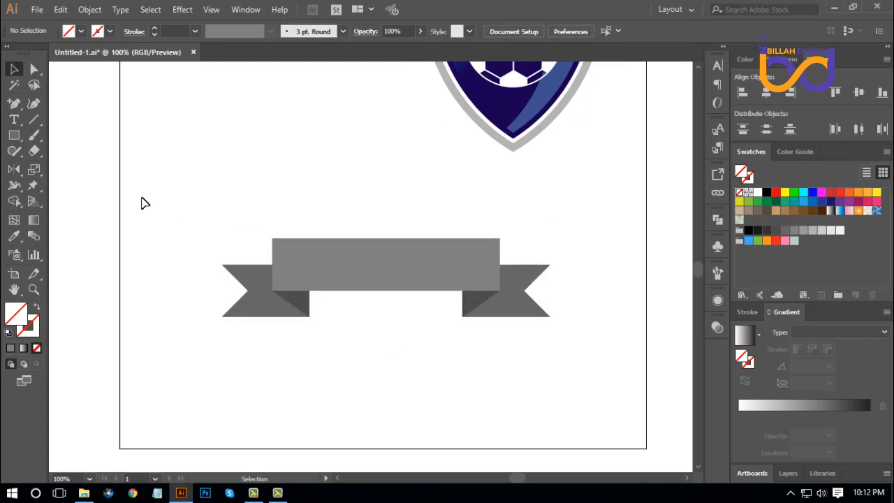
# Step: Add the text "football club" at 72 pt in the empty area just above the gray ribbon
pyautogui.click(14, 120)
pyautogui.click(234, 159)
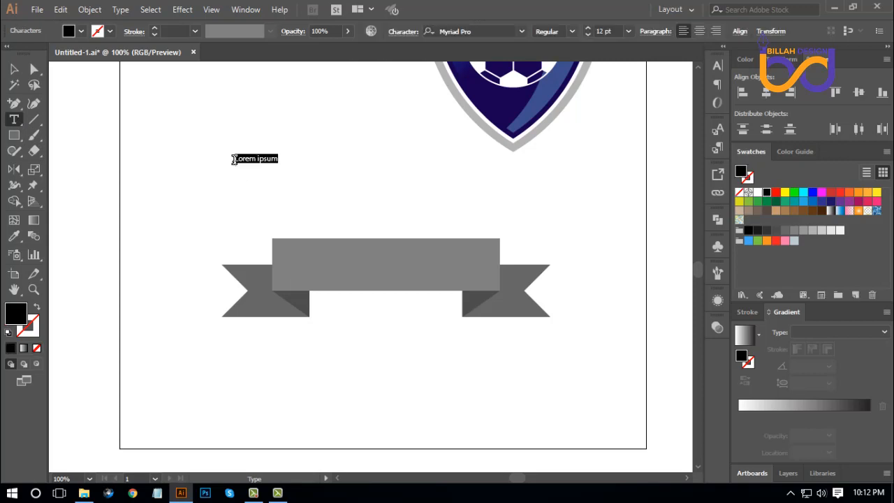
pyautogui.rightClick(253, 160)
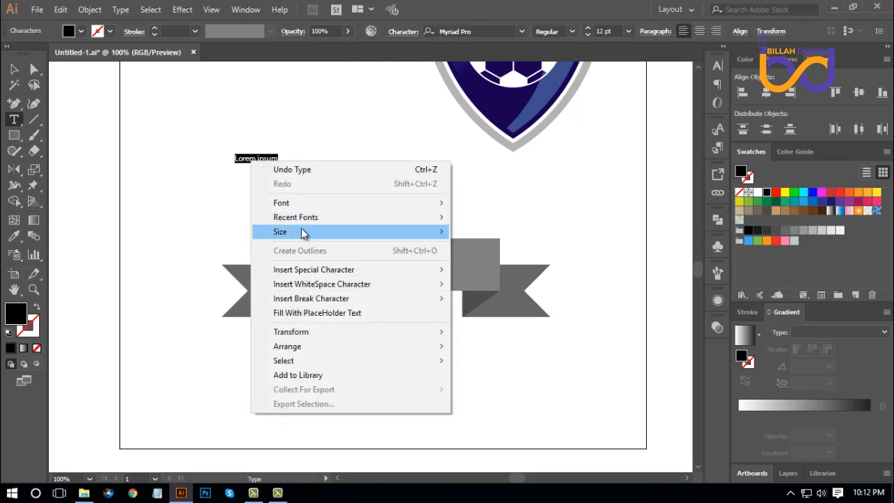
pyautogui.moveTo(301, 232)
pyautogui.click(479, 452)
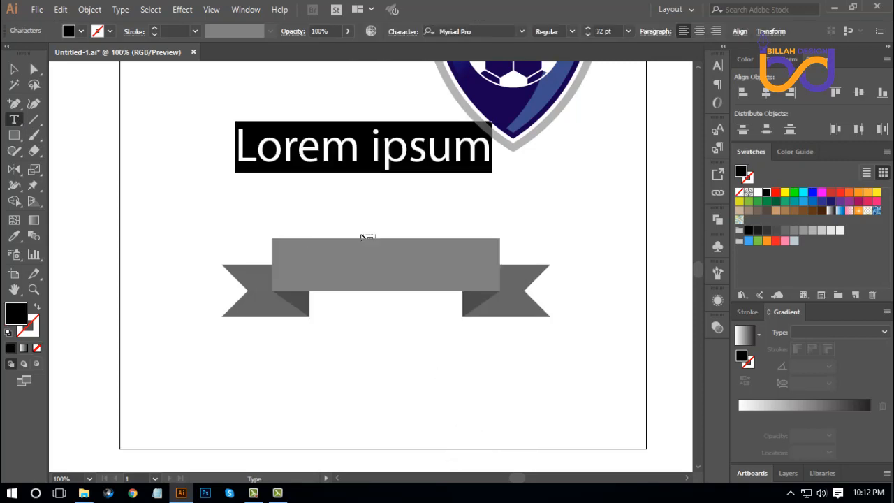
pyautogui.write('foo')
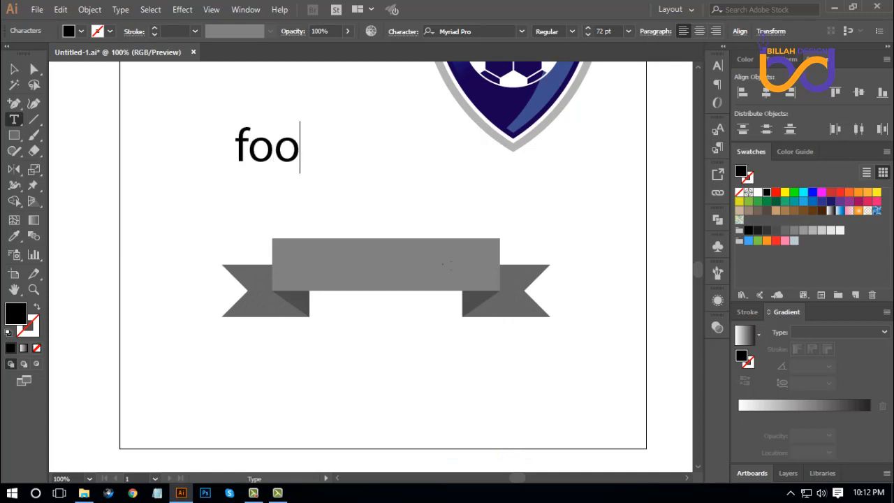
pyautogui.write('tball ')
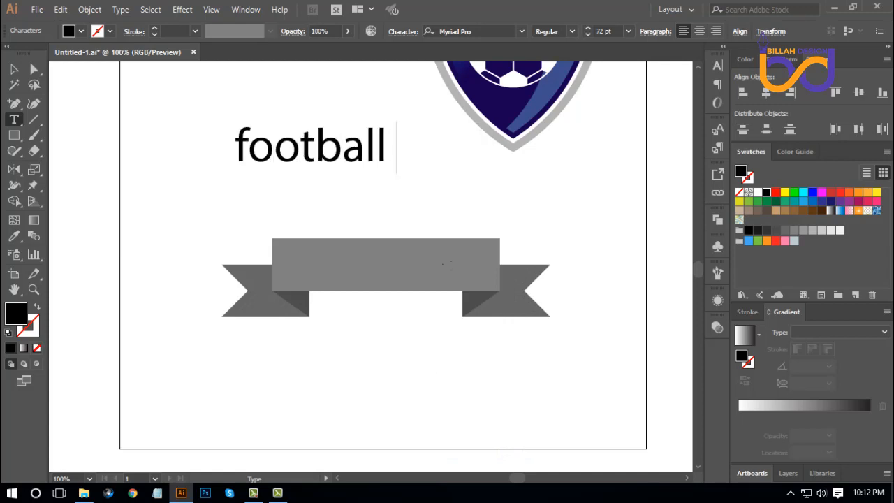
pyautogui.write('clu')
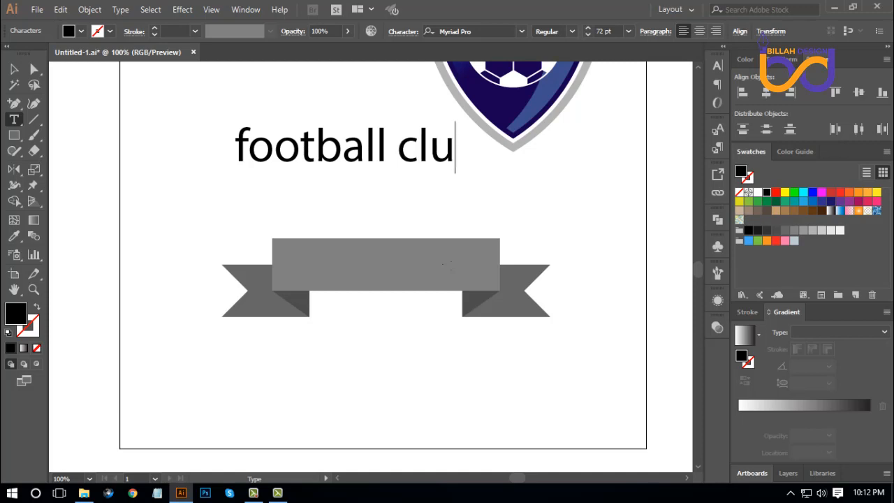
pyautogui.write('b')
pyautogui.press('Escape')
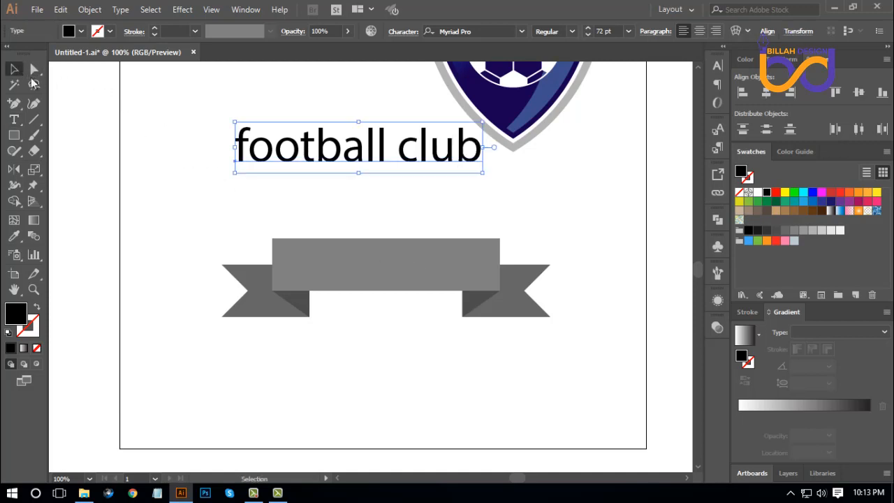
pyautogui.moveTo(334, 148); pyautogui.dragTo(329, 172)
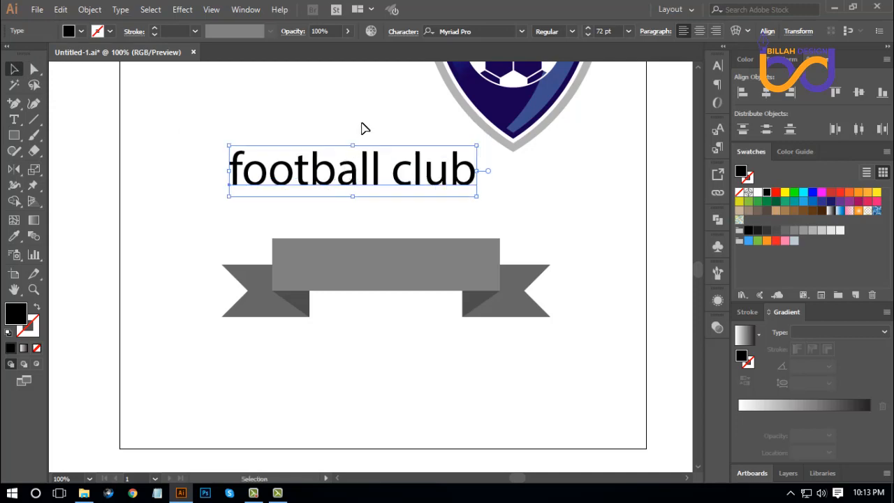
# Step: Change the font of the "football club" text to Bebas
pyautogui.click(487, 31)
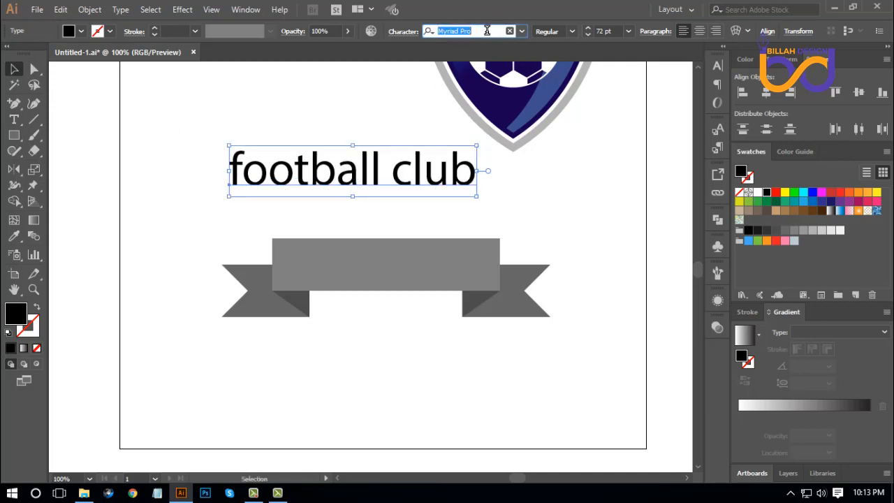
pyautogui.write('b')
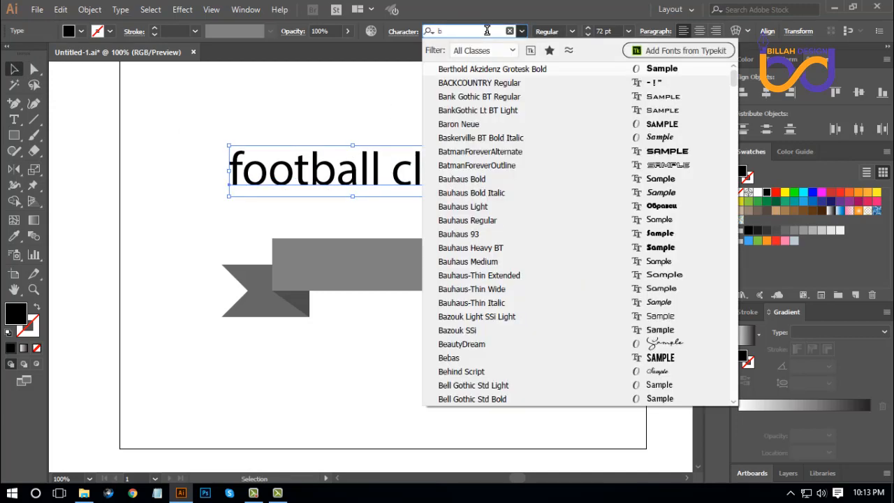
pyautogui.write('e')
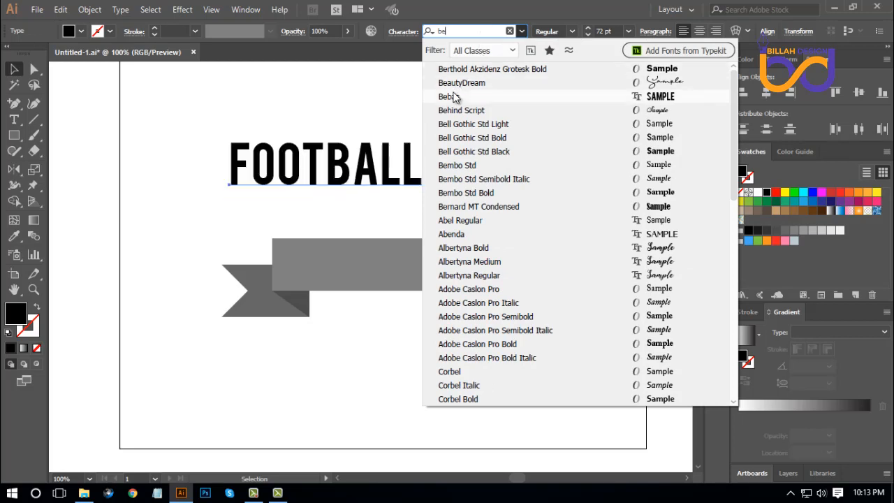
pyautogui.click(455, 96)
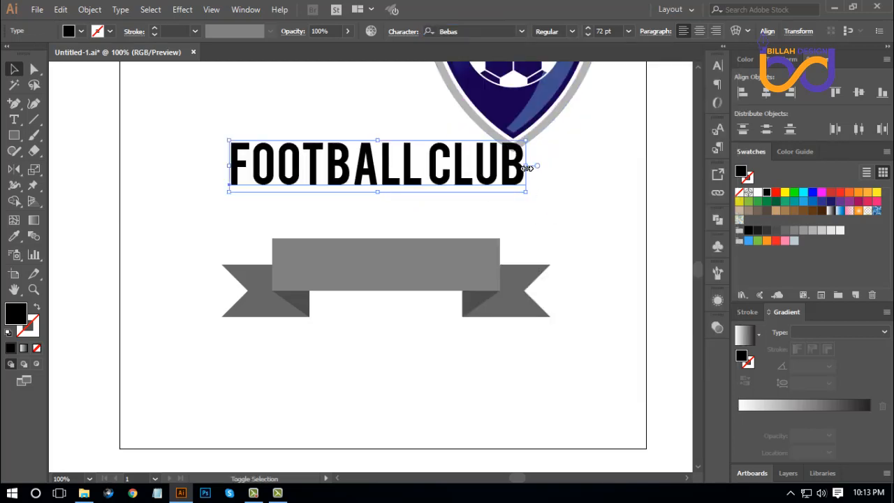
# Step: Scale the text down to about 52 pt and place it inside the ribbon's wide front rectangle
pyautogui.moveTo(528, 168); pyautogui.dragTo(495, 265)
pyautogui.click(481, 352)
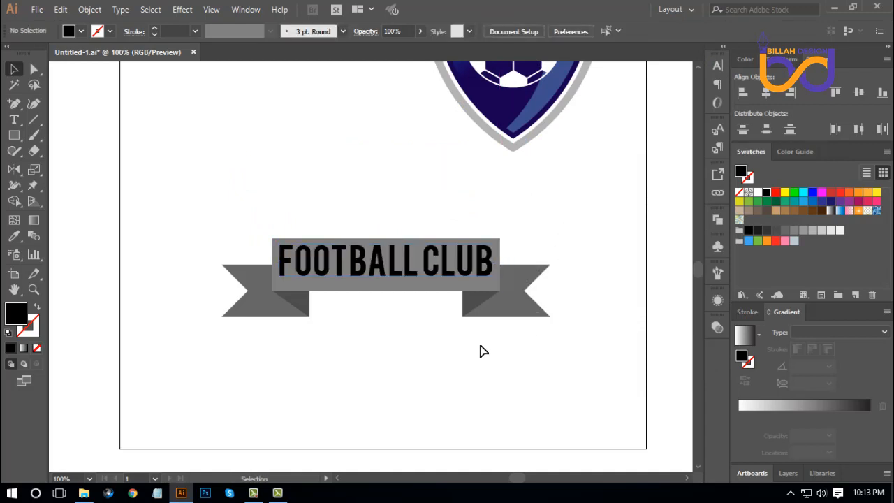
pyautogui.moveTo(481, 352); pyautogui.dragTo(470, 337)
pyautogui.click(419, 257)
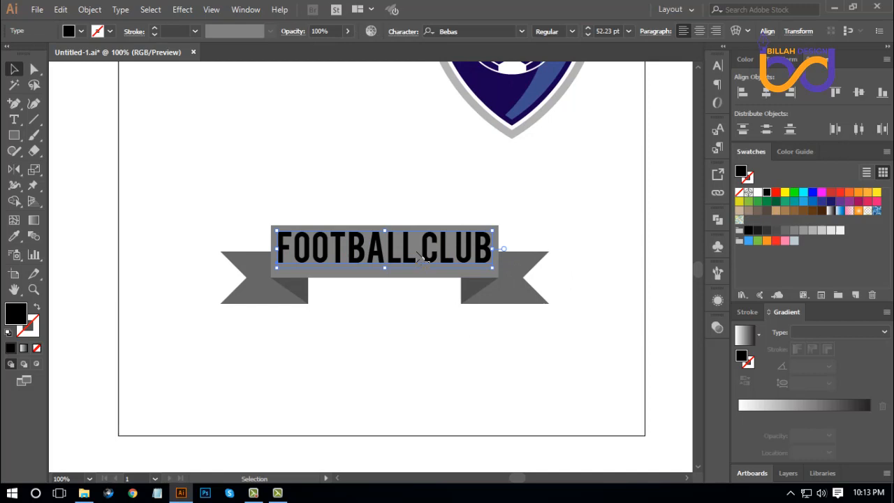
pyautogui.click(419, 318)
# Step: Convert the FOOTBALL CLUB text to outlines
pyautogui.click(394, 260)
pyautogui.rightClick(394, 260)
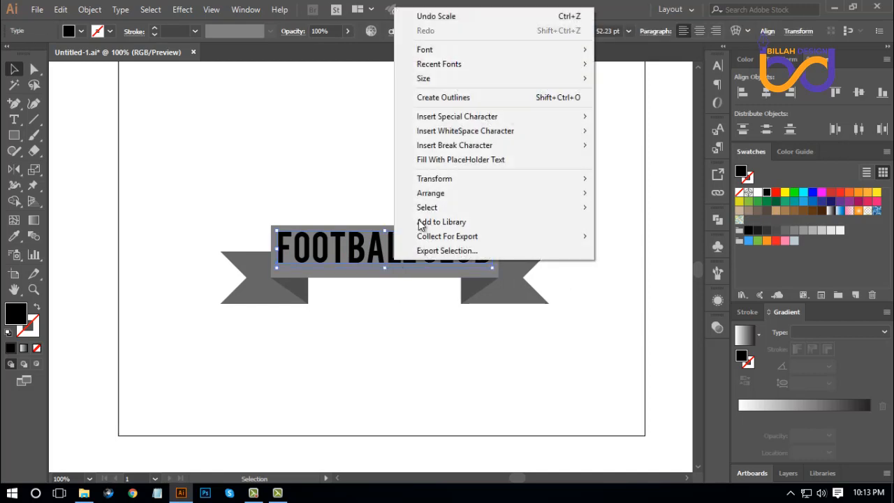
pyautogui.click(443, 103)
pyautogui.click(429, 351)
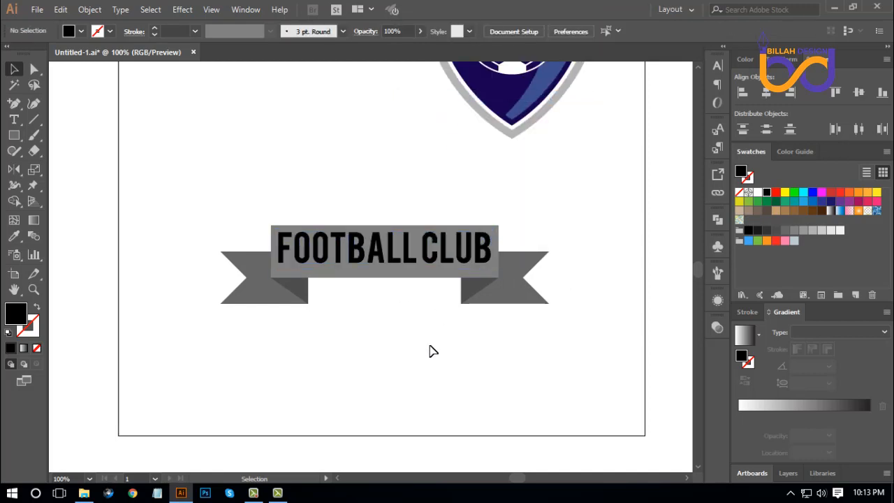
# Step: Ungroup the gray ribbon so its front rectangle is separate from the tails
pyautogui.hotkey('ctrl', '=')
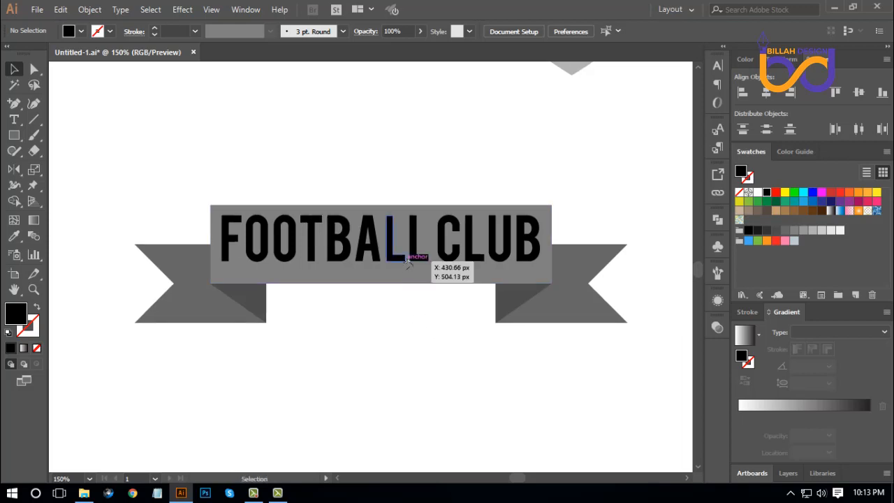
pyautogui.click(397, 256)
pyautogui.click(391, 295)
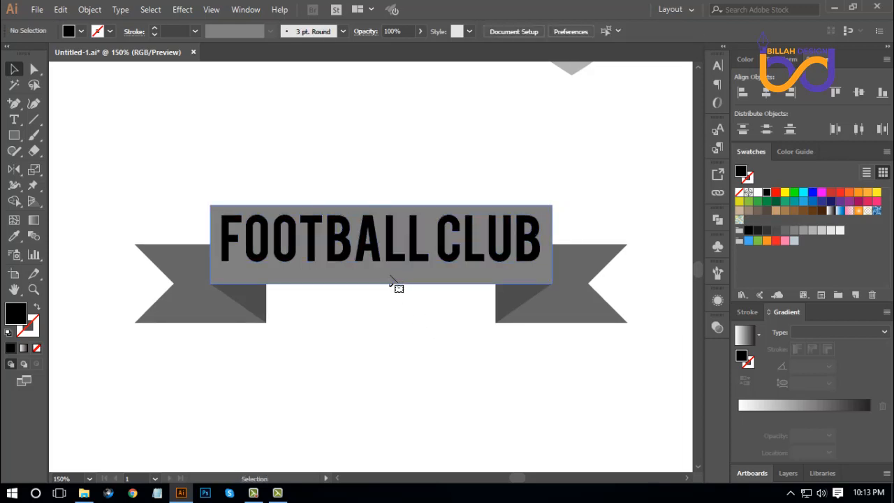
pyautogui.click(394, 283)
pyautogui.click(401, 340)
pyautogui.click(388, 257)
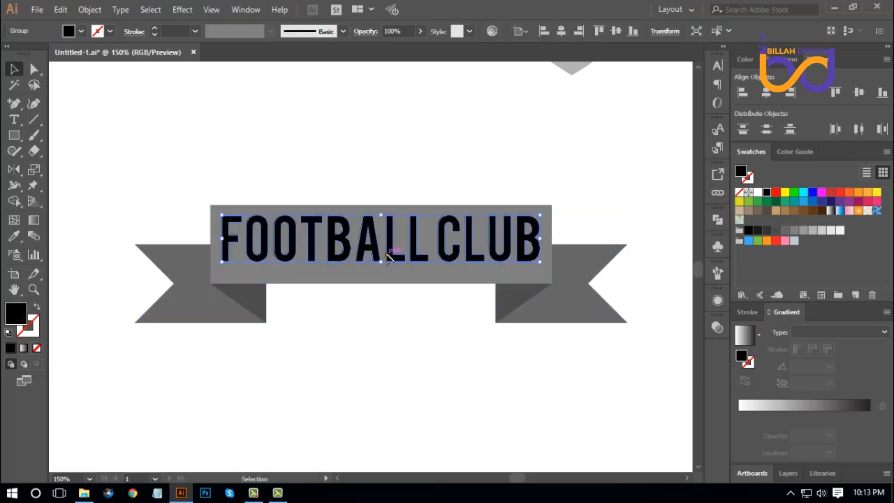
pyautogui.click(401, 292)
pyautogui.rightClick(400, 285)
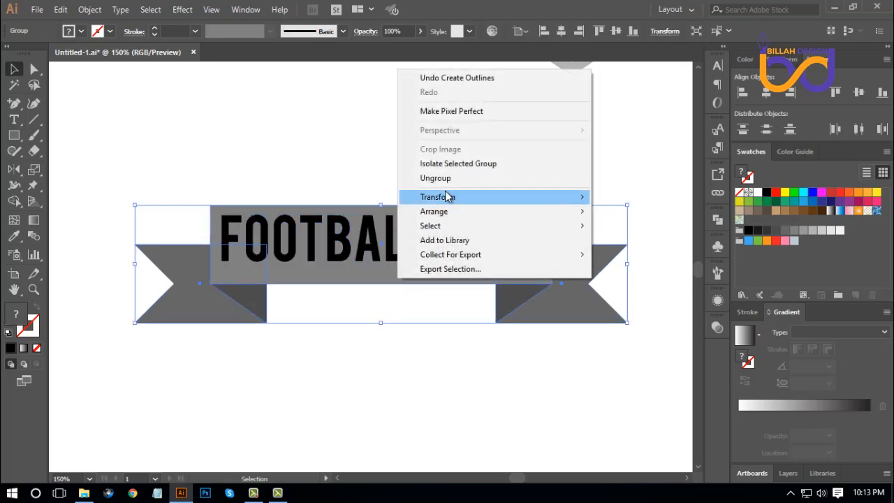
pyautogui.click(440, 177)
# Step: Center the outlined lettering horizontally and vertically on the ribbon's front rectangle
pyautogui.moveTo(368, 329); pyautogui.dragTo(401, 203)
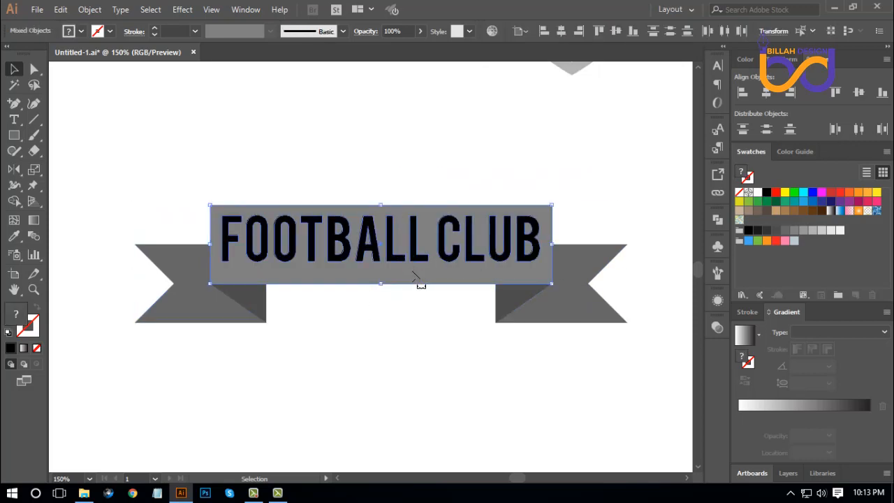
pyautogui.click(562, 31)
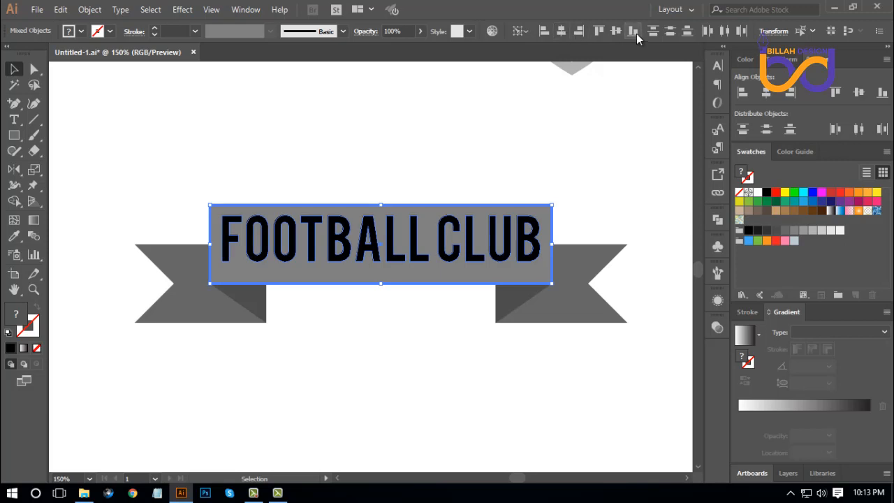
pyautogui.click(615, 31)
pyautogui.click(391, 344)
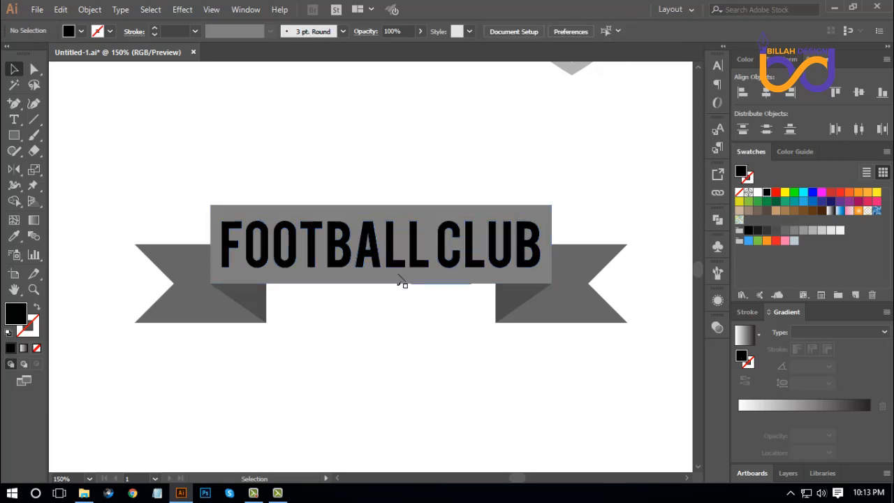
# Step: Recolor the FOOTBALL CLUB lettering with the dark navy sampled from the shield's inner border using the Eyedropper
pyautogui.click(400, 254)
pyautogui.click(470, 366)
pyautogui.click(367, 262)
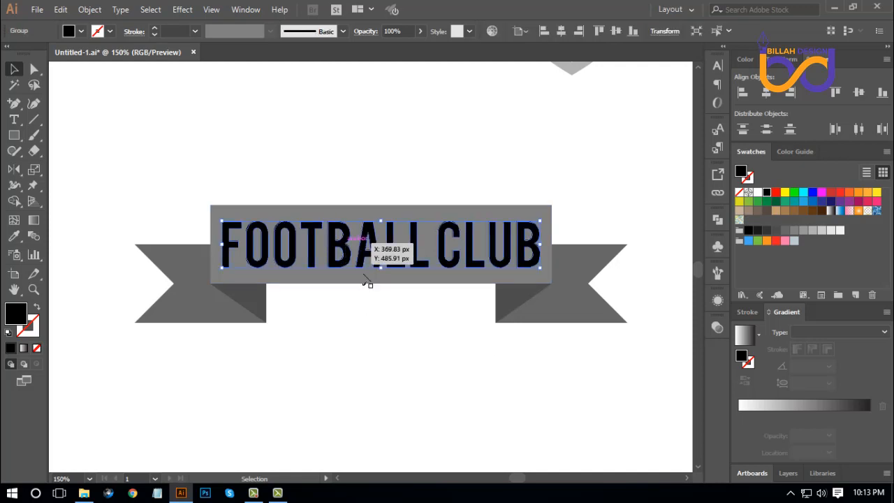
pyautogui.click(417, 356)
pyautogui.hotkey('ctrl', '-')
pyautogui.hotkey('ctrl', '-')
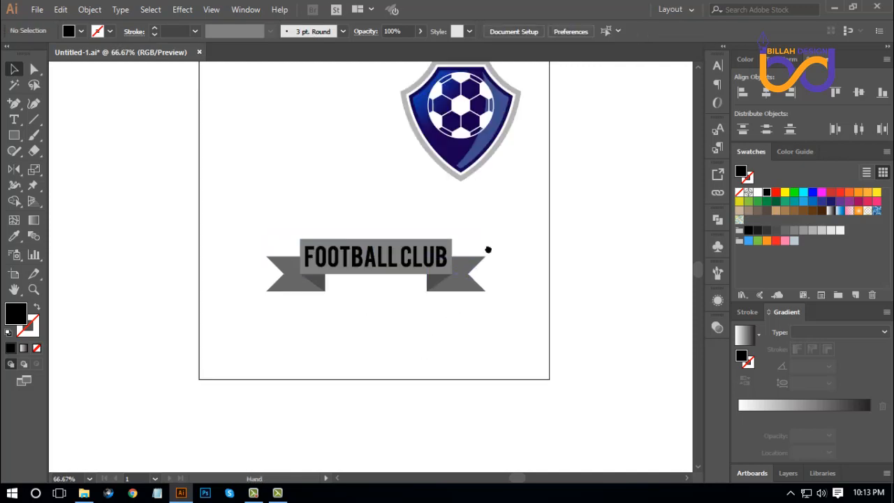
pyautogui.moveTo(489, 250); pyautogui.dragTo(488, 254)
pyautogui.click(377, 279)
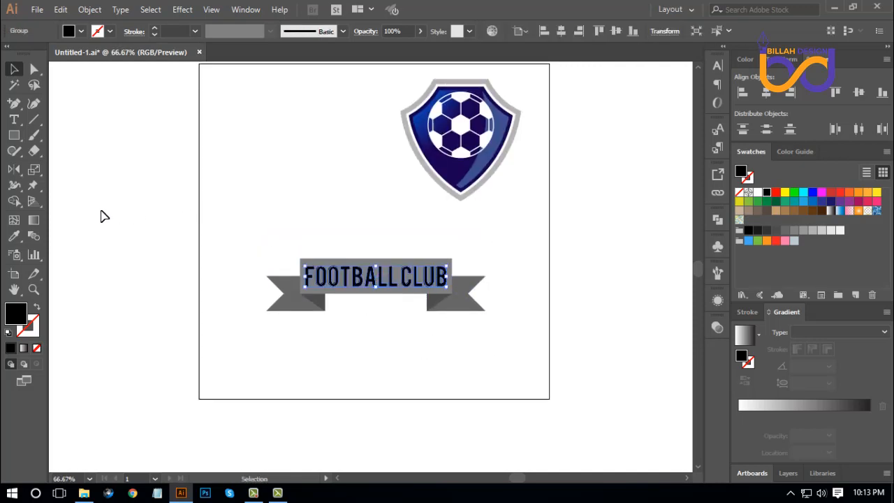
pyautogui.click(14, 236)
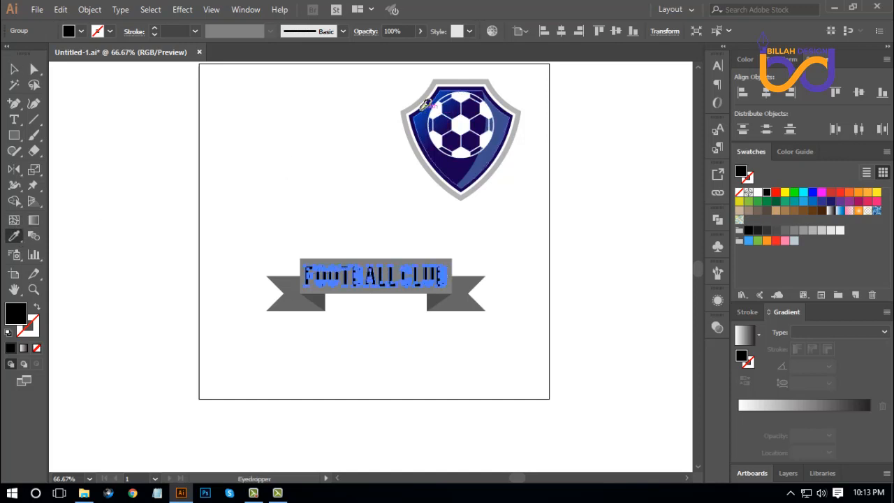
pyautogui.click(421, 104)
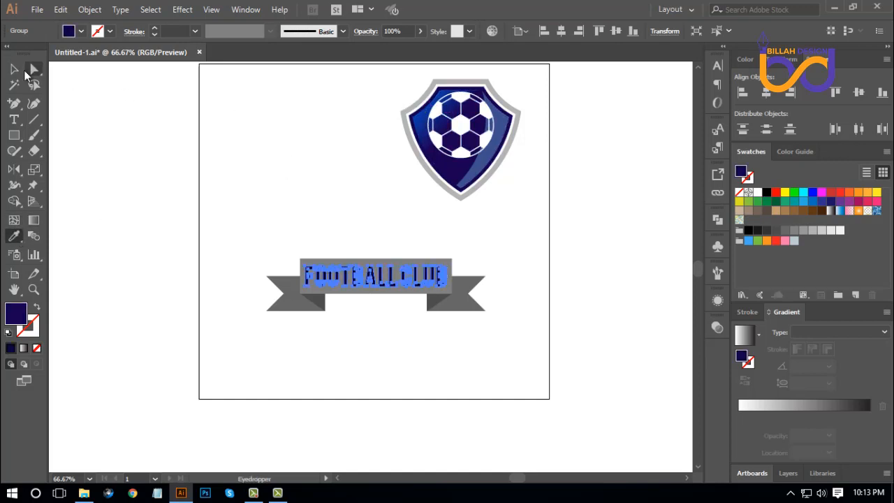
pyautogui.click(15, 69)
pyautogui.click(334, 371)
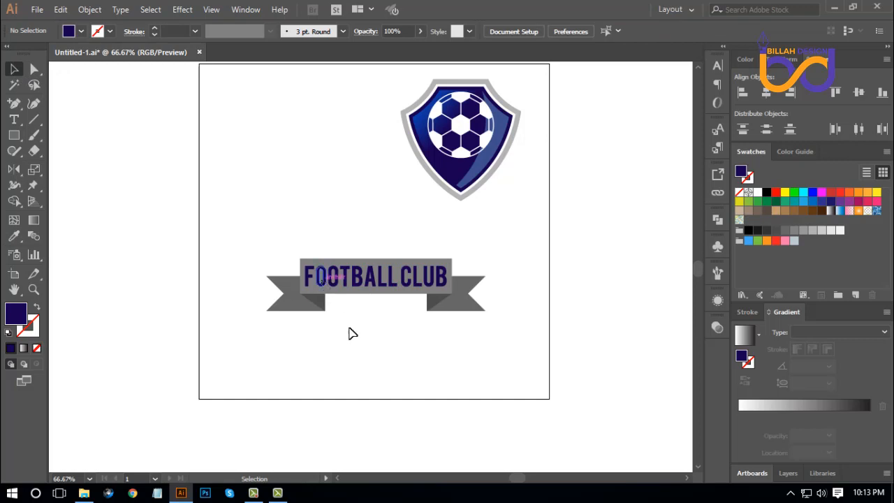
# Step: Group the lettering, front rectangle and both ribbon tails into one banner
pyautogui.moveTo(216, 241); pyautogui.dragTo(526, 309)
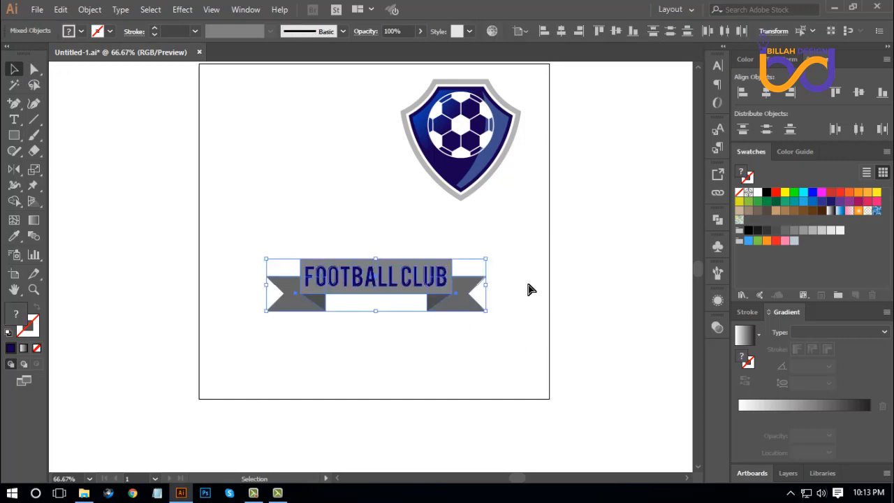
pyautogui.hotkey('ctrl', 'g')
pyautogui.click(536, 318)
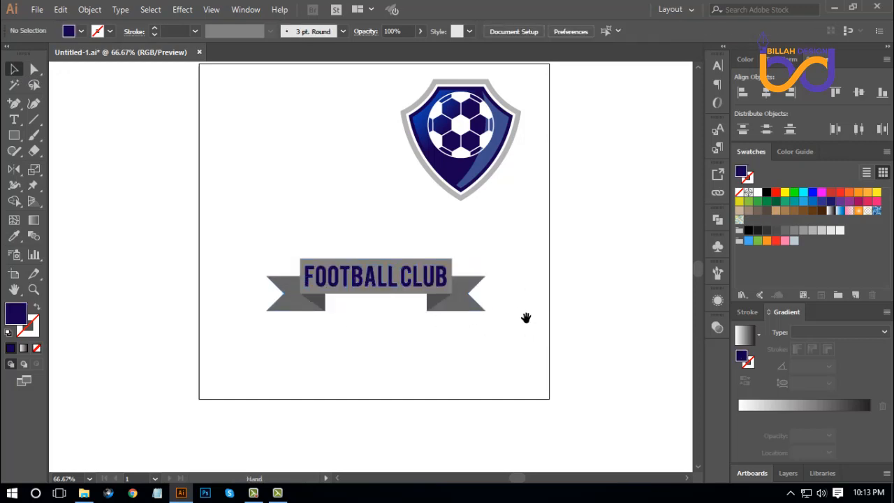
# Step: Move the grouped banner up so it overlaps the lower part of the shield
pyautogui.moveTo(526, 318); pyautogui.dragTo(515, 322)
pyautogui.moveTo(414, 298); pyautogui.dragTo(500, 204)
pyautogui.click(513, 301)
pyautogui.moveTo(499, 273); pyautogui.dragTo(499, 299)
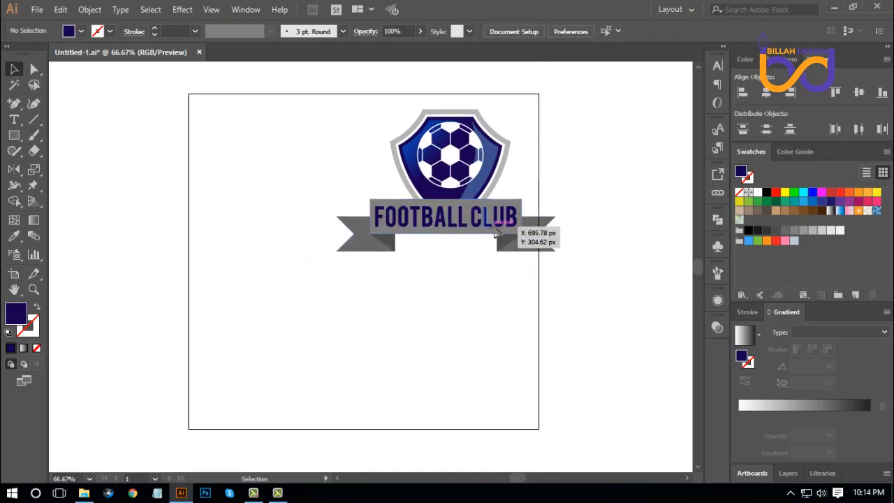
pyautogui.moveTo(494, 231); pyautogui.dragTo(501, 204)
pyautogui.click(505, 306)
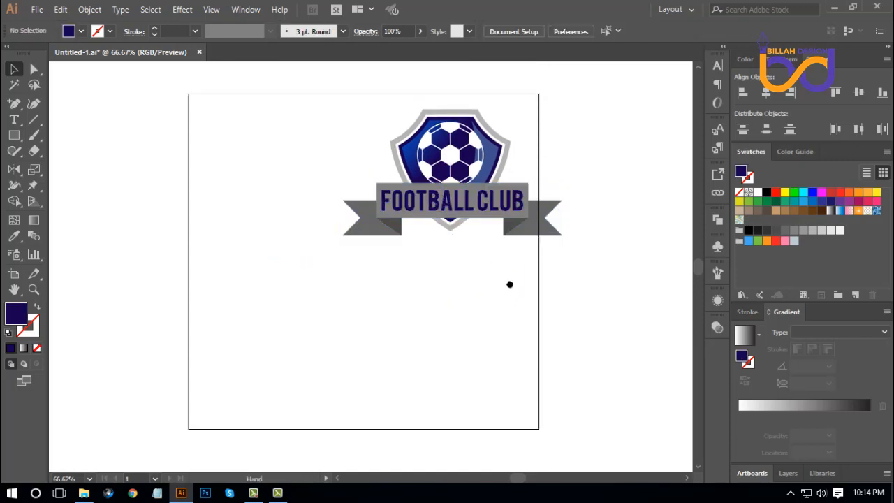
# Step: Place a duplicate of the banner off the artboard's left edge and move the original just below the shield's tip
pyautogui.moveTo(510, 284); pyautogui.dragTo(519, 247)
pyautogui.moveTo(504, 175); pyautogui.dragTo(142, 256)
pyautogui.click(381, 280)
pyautogui.moveTo(486, 245); pyautogui.dragTo(437, 256)
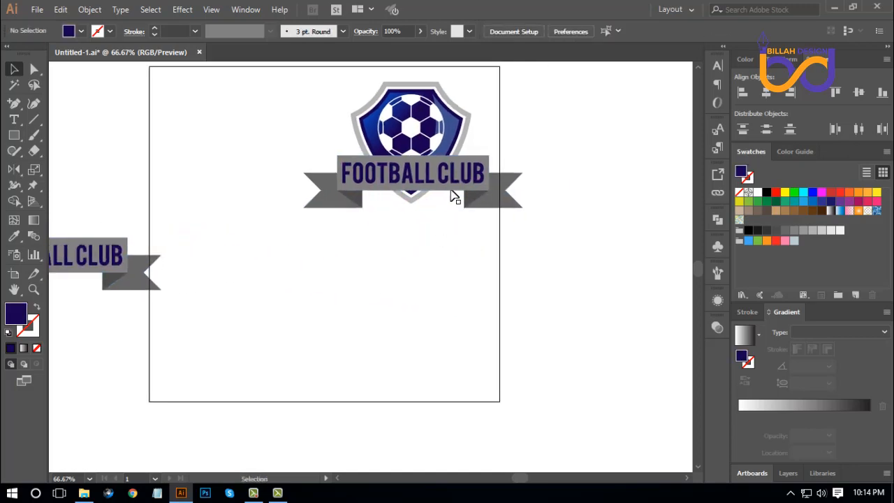
pyautogui.moveTo(454, 197); pyautogui.dragTo(448, 253)
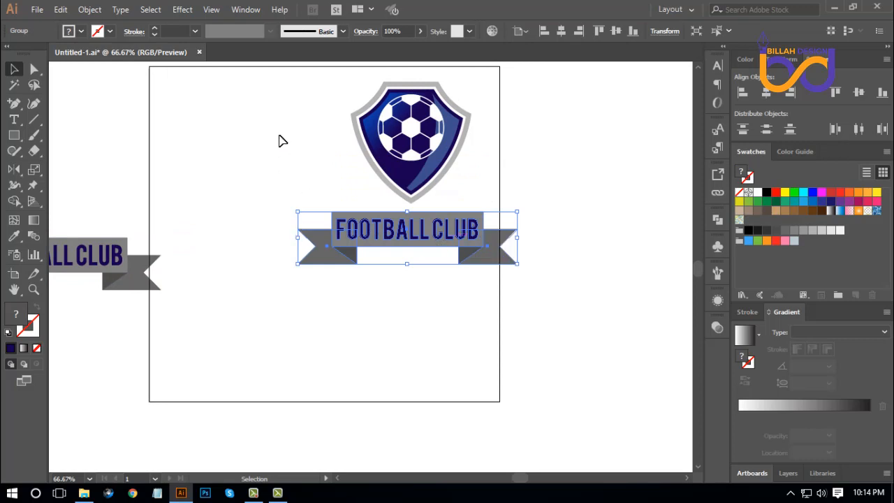
# Step: Warp the grouped banner with a horizontal Arc effect at 29% bend and expand its appearance
pyautogui.click(183, 11)
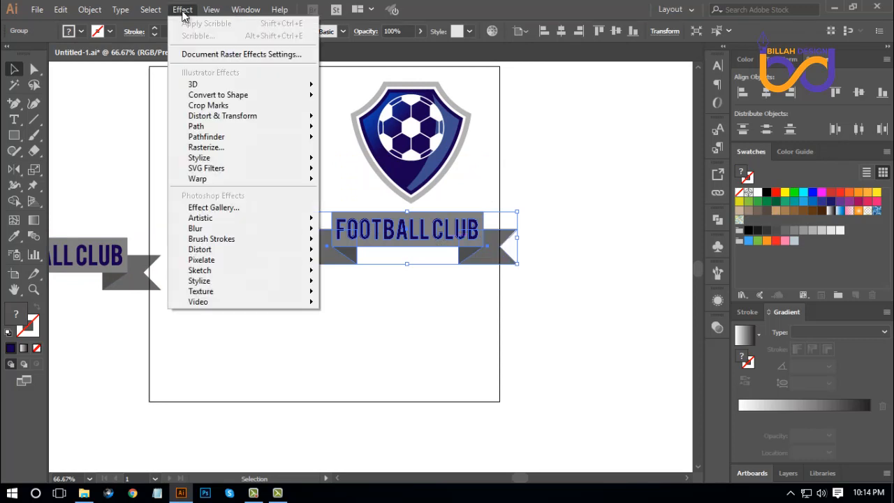
pyautogui.moveTo(213, 179)
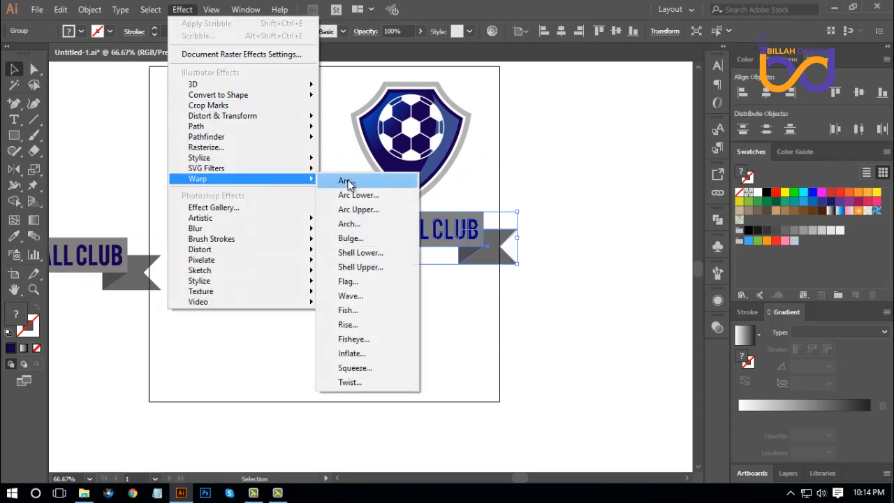
pyautogui.click(345, 180)
pyautogui.moveTo(643, 185); pyautogui.dragTo(722, 174)
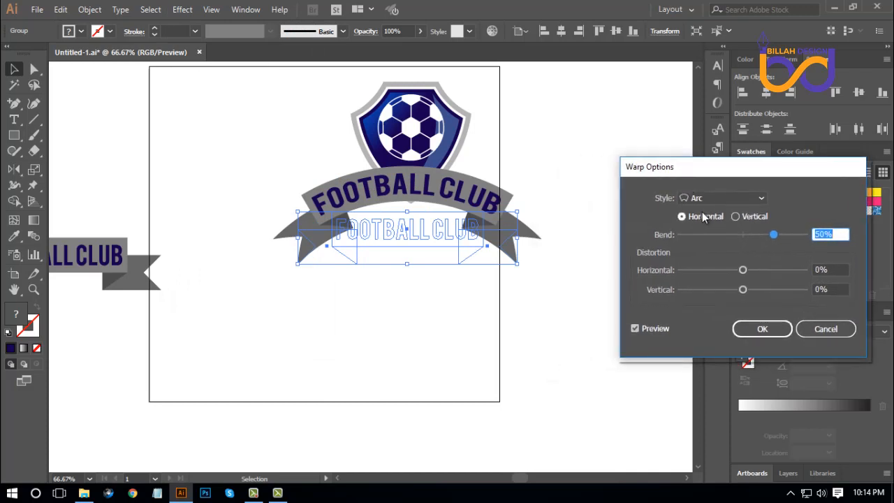
pyautogui.moveTo(774, 236); pyautogui.dragTo(761, 236)
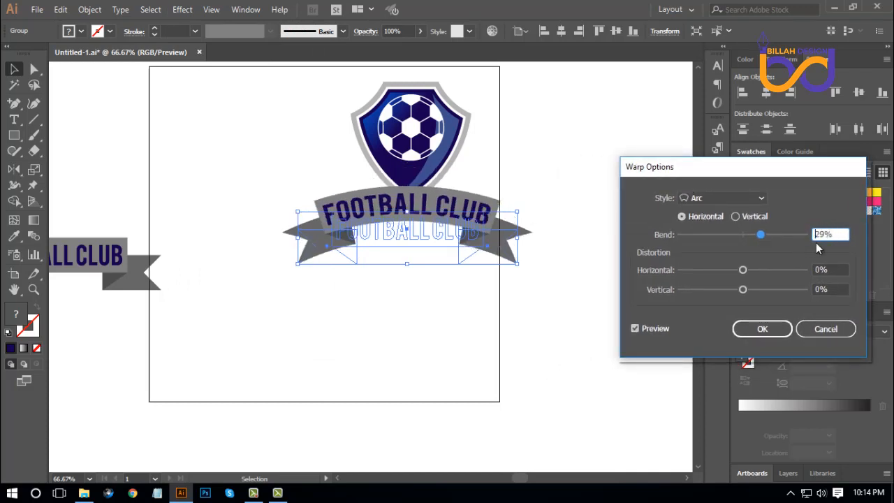
pyautogui.click(763, 329)
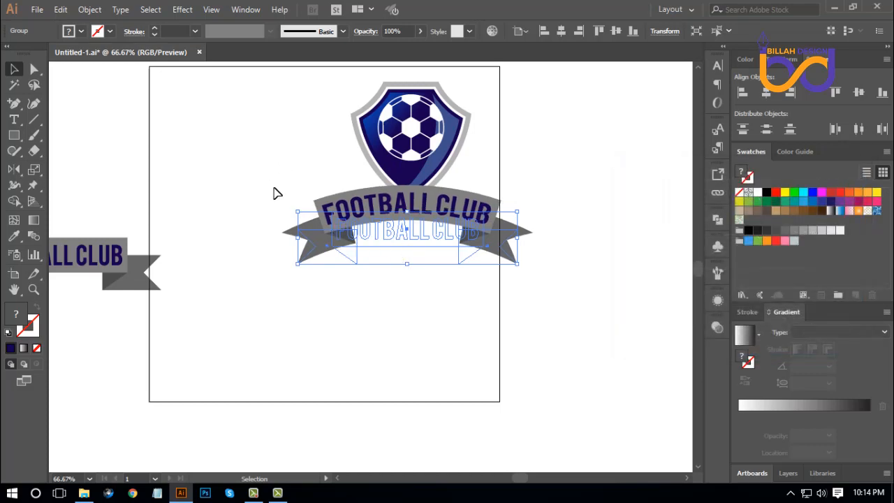
pyautogui.click(89, 9)
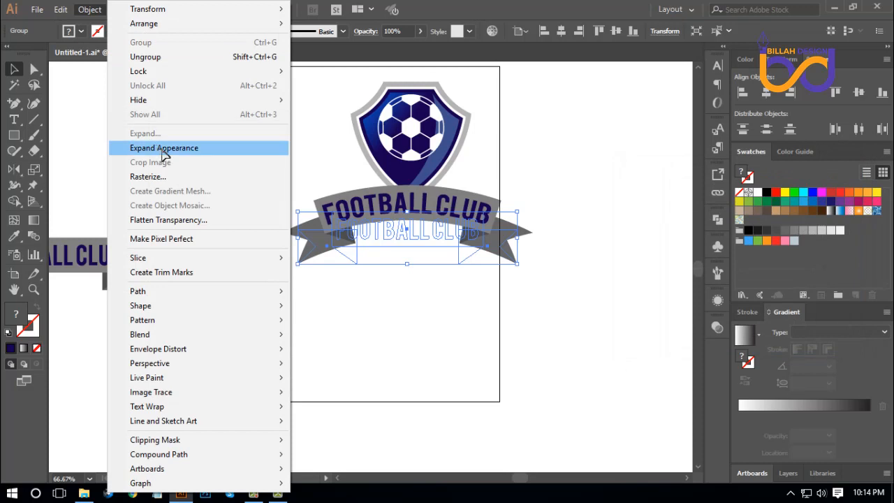
pyautogui.click(140, 146)
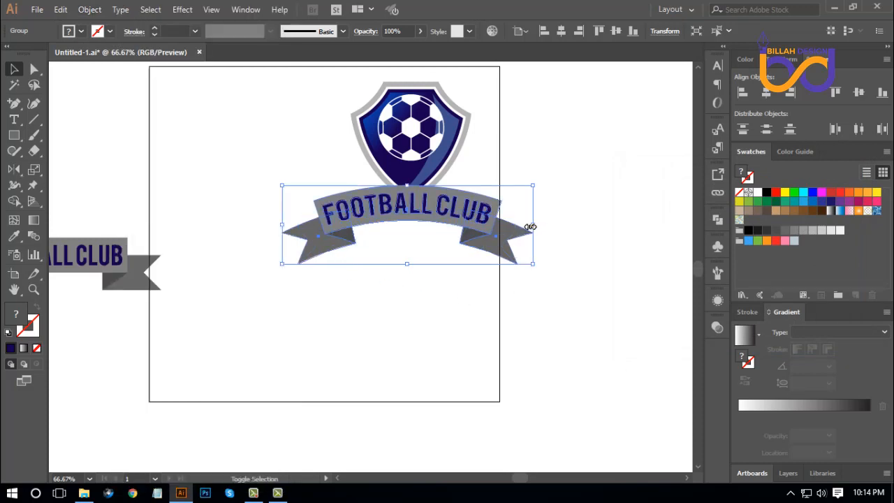
# Step: Scale the arched banner down across the lower part of the shield and centre it horizontally with the shield
pyautogui.moveTo(531, 227); pyautogui.dragTo(501, 176)
pyautogui.click(539, 303)
pyautogui.click(513, 276)
pyautogui.moveTo(507, 102); pyautogui.dragTo(380, 210)
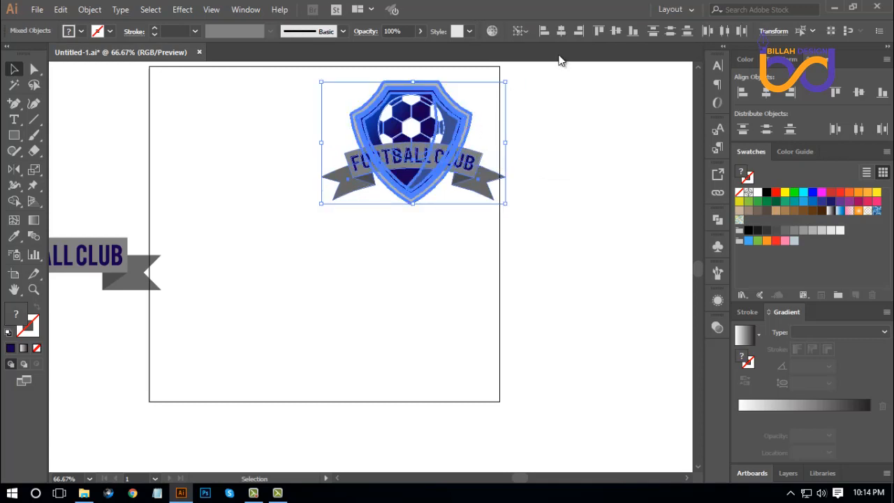
pyautogui.click(562, 31)
pyautogui.click(460, 289)
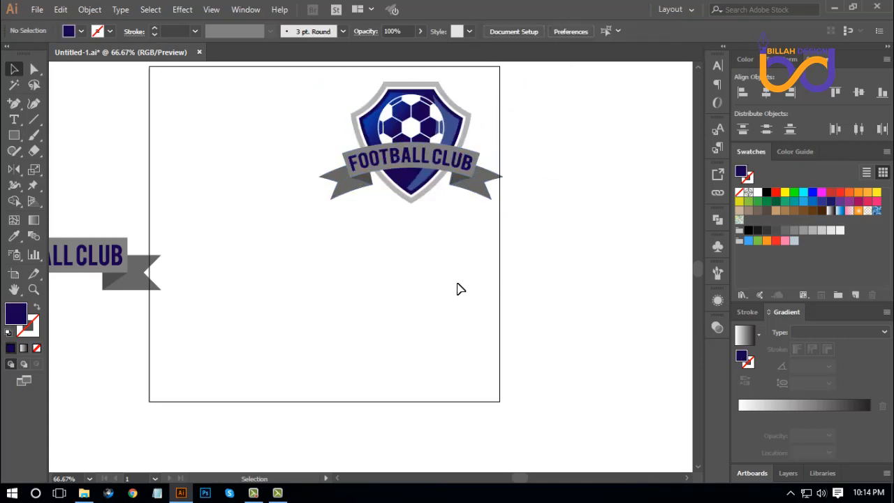
# Step: Nudge the arched banner slightly up on the shield and enlarge it a little around its centre
pyautogui.click(503, 175)
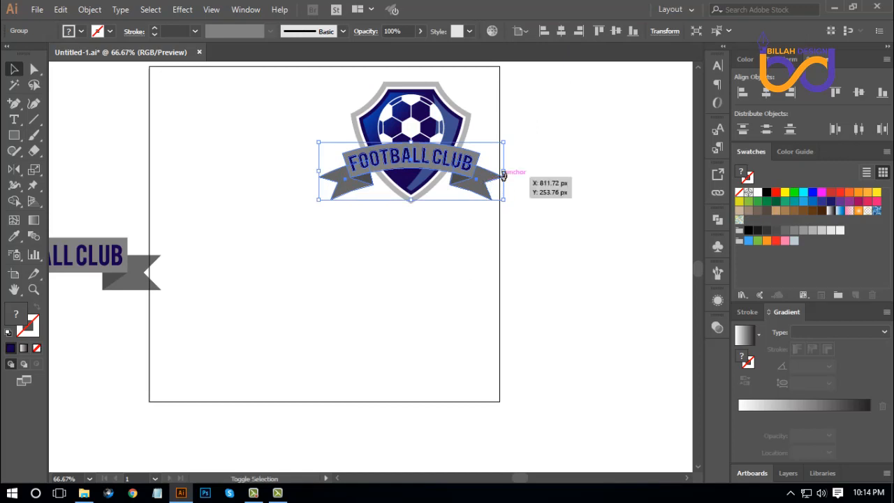
pyautogui.moveTo(504, 175); pyautogui.dragTo(499, 175)
pyautogui.click(533, 236)
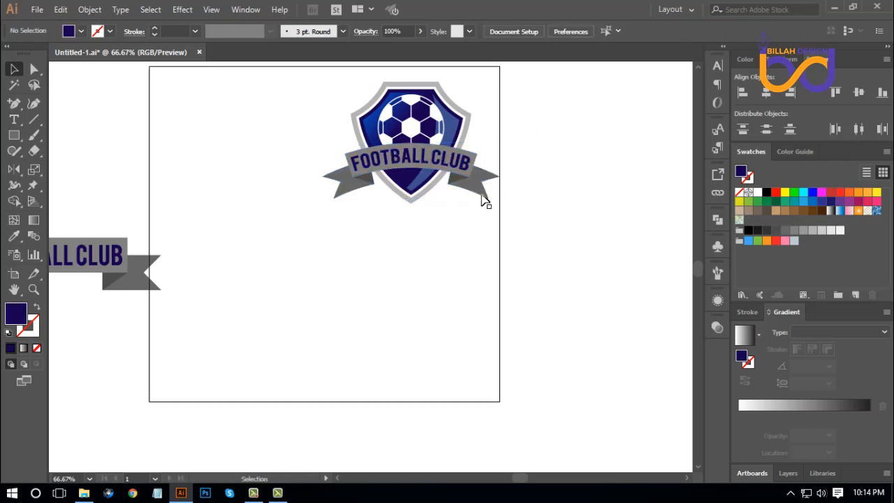
pyautogui.click(483, 186)
pyautogui.press('Up')
pyautogui.press('Up')
pyautogui.press('Up')
pyautogui.press('Up')
pyautogui.press('Up')
pyautogui.press('Up')
pyautogui.press('Up')
pyautogui.press('Up')
pyautogui.press('Up')
pyautogui.press('Up')
pyautogui.press('Up')
pyautogui.press('Up')
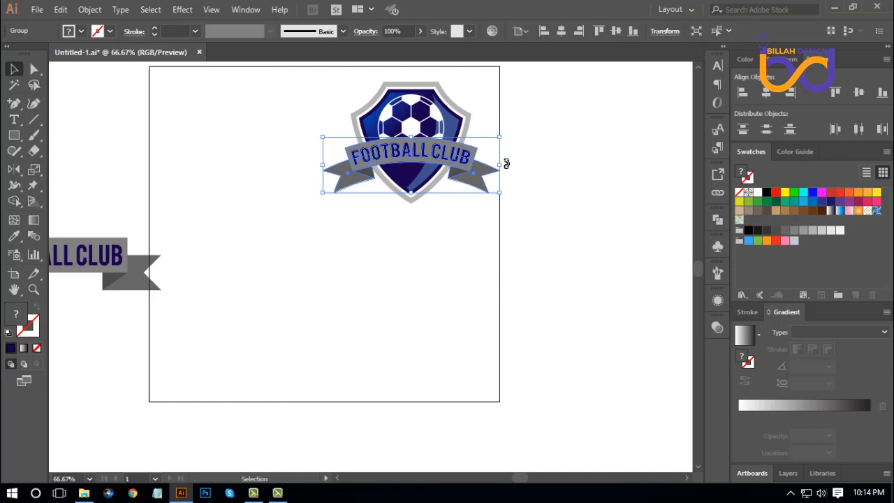
pyautogui.moveTo(504, 164); pyautogui.dragTo(505, 165)
pyautogui.click(539, 262)
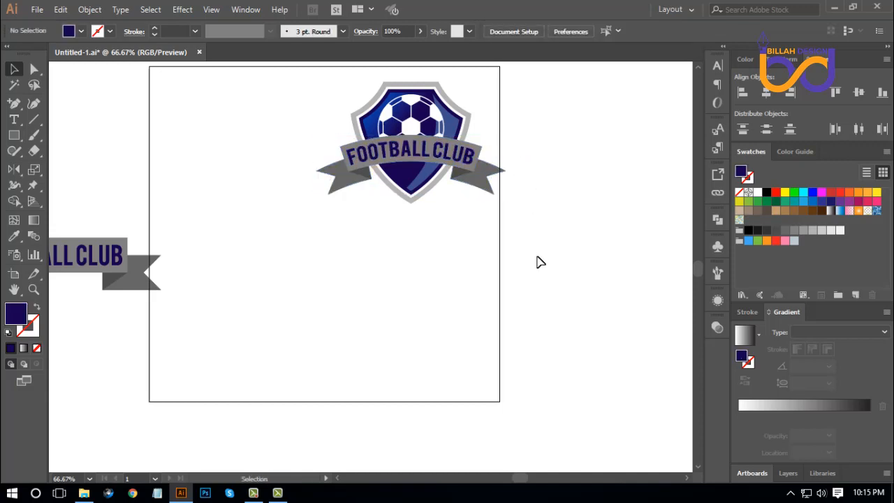
# Step: Add a small white five-pointed star inside the shield's lower tip, below the banner
pyautogui.moveTo(466, 245); pyautogui.dragTo(464, 251)
pyautogui.scroll(2, 467, 258)
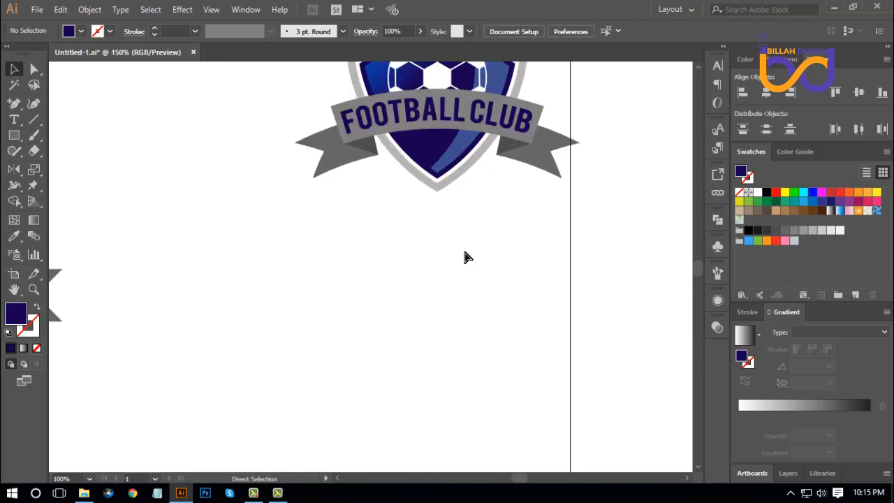
pyautogui.moveTo(549, 174); pyautogui.dragTo(506, 338)
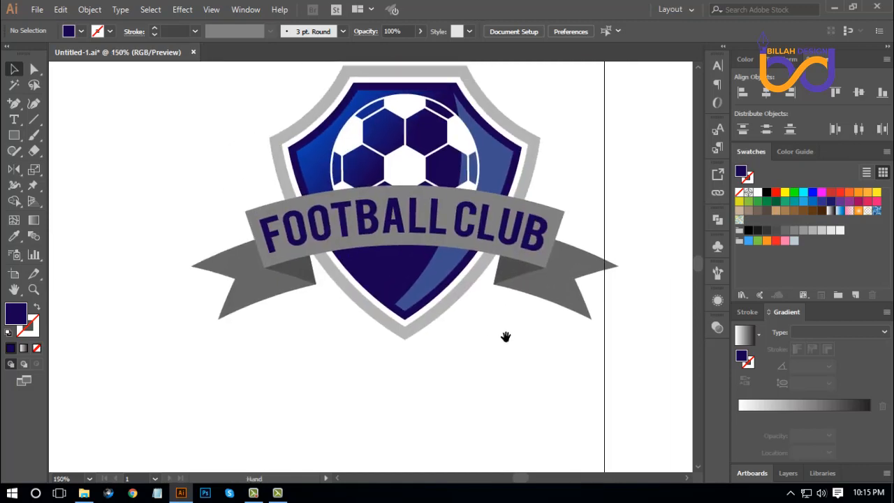
pyautogui.moveTo(14, 135); pyautogui.dragTo(66, 198)
pyautogui.moveTo(333, 361); pyautogui.dragTo(337, 371)
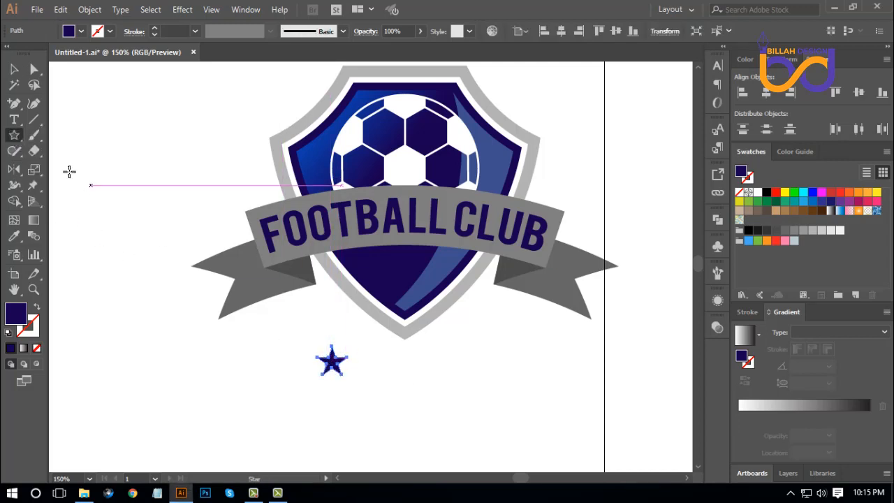
pyautogui.click(13, 69)
pyautogui.click(758, 192)
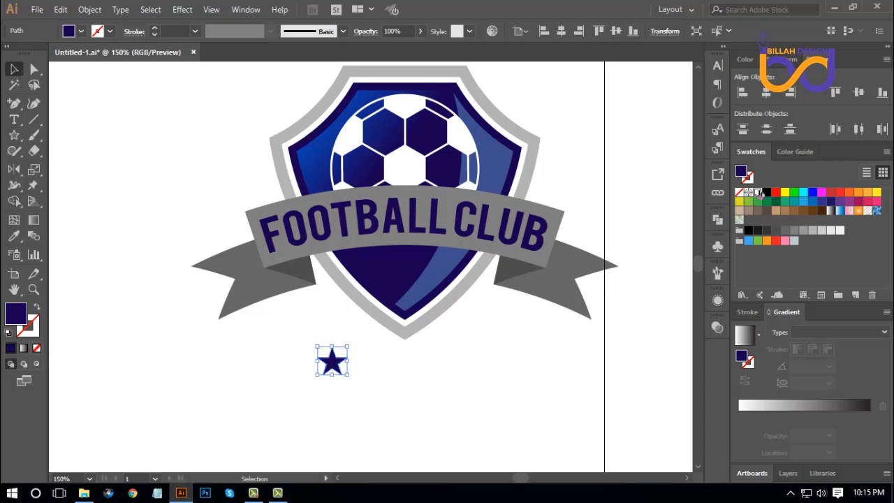
pyautogui.moveTo(329, 366); pyautogui.dragTo(405, 274)
pyautogui.click(466, 371)
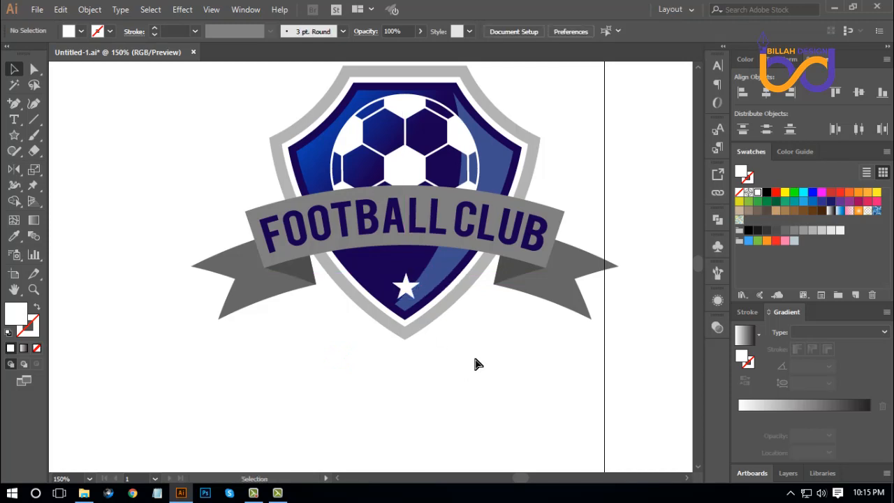
# Step: Place two smaller copies of the white star above it, one on either side inside the shield
pyautogui.hotkey('ctrl', '+')
pyautogui.hotkey('ctrl', '+')
pyautogui.hscroll(2, 554, 393)
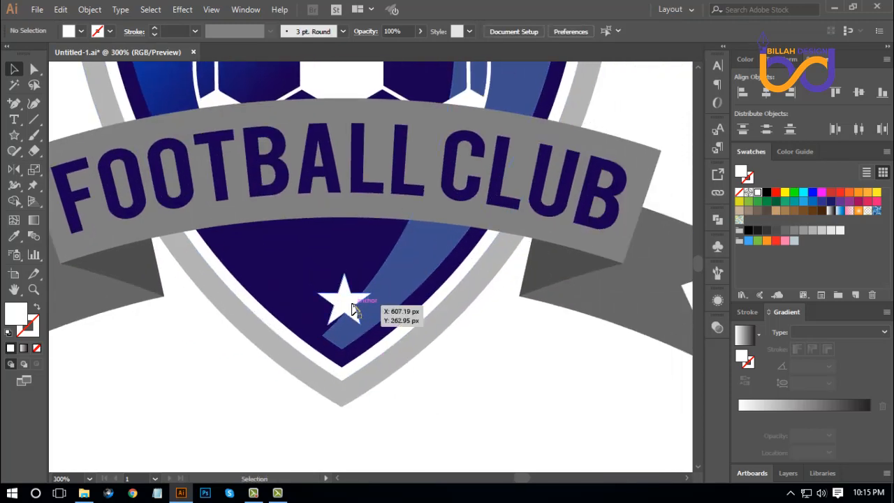
pyautogui.moveTo(353, 308); pyautogui.dragTo(278, 277)
pyautogui.click(482, 396)
pyautogui.click(421, 382)
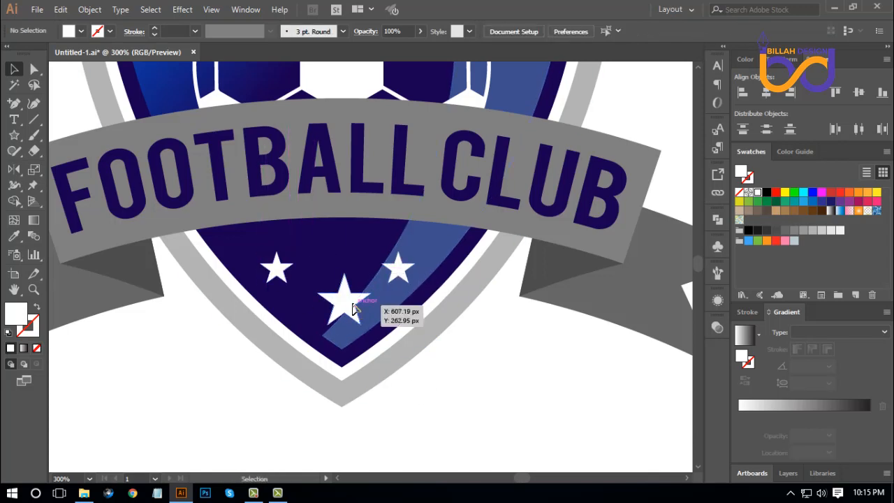
# Step: Scale the large middle star down slightly
pyautogui.click(352, 304)
pyautogui.moveTo(346, 274); pyautogui.dragTo(346, 279)
pyautogui.click(469, 374)
pyautogui.hotkey('ctrl', '-')
pyautogui.hotkey('ctrl', '-')
pyautogui.hotkey('ctrl', '-')
pyautogui.hotkey('ctrl', '-')
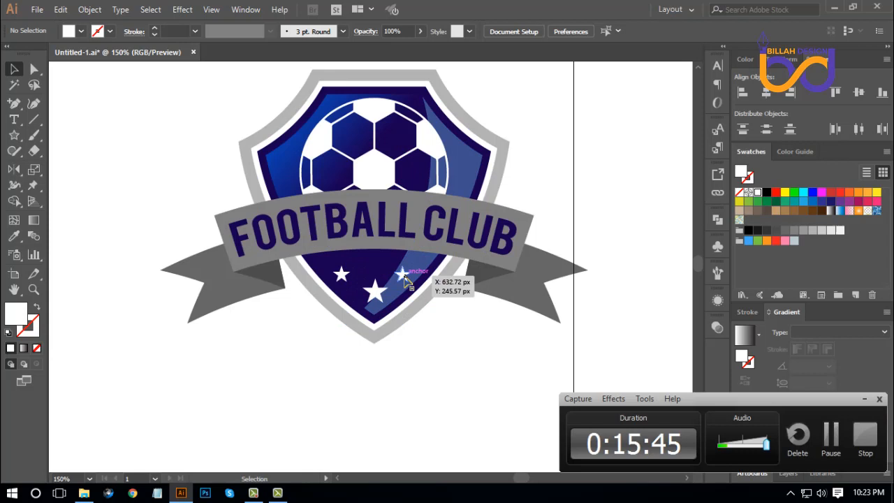
# Step: Centre the two small stars horizontally on the large star as a grouped pair and group all three stars
pyautogui.moveTo(401, 278); pyautogui.dragTo(342, 278)
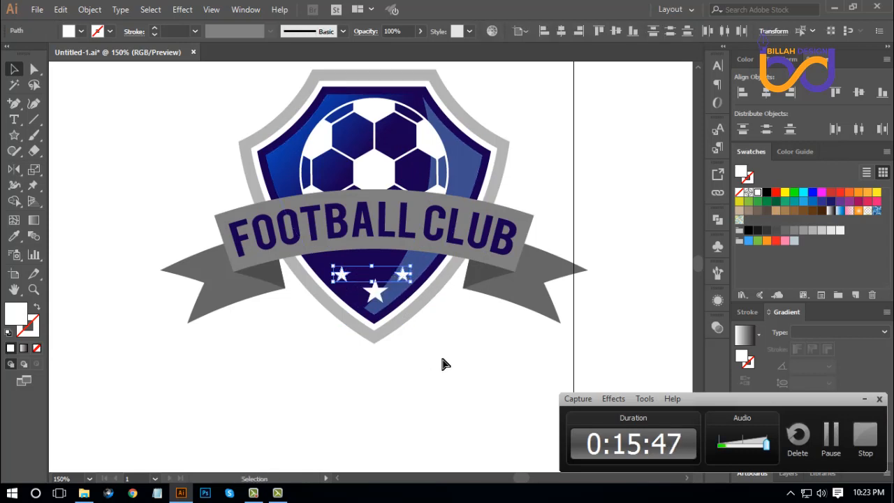
pyautogui.hotkey('ctrl', 'g')
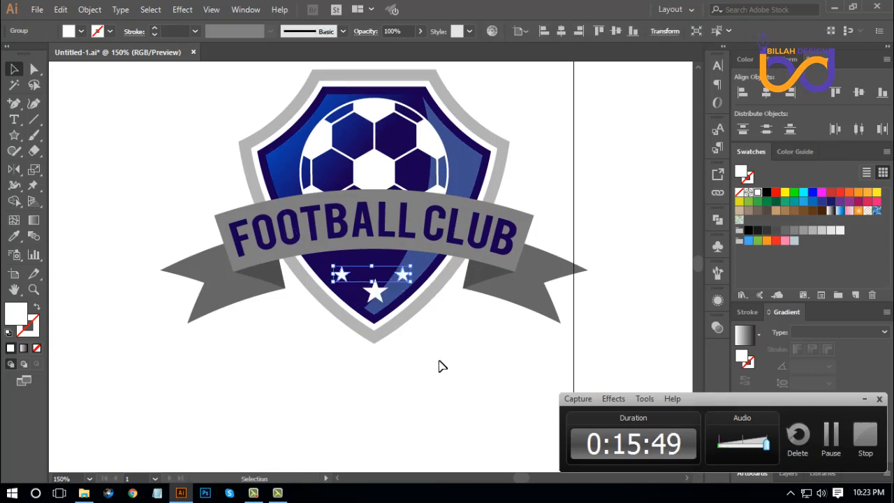
pyautogui.keyDown('shift'); pyautogui.click(379, 294); pyautogui.keyUp('shift')
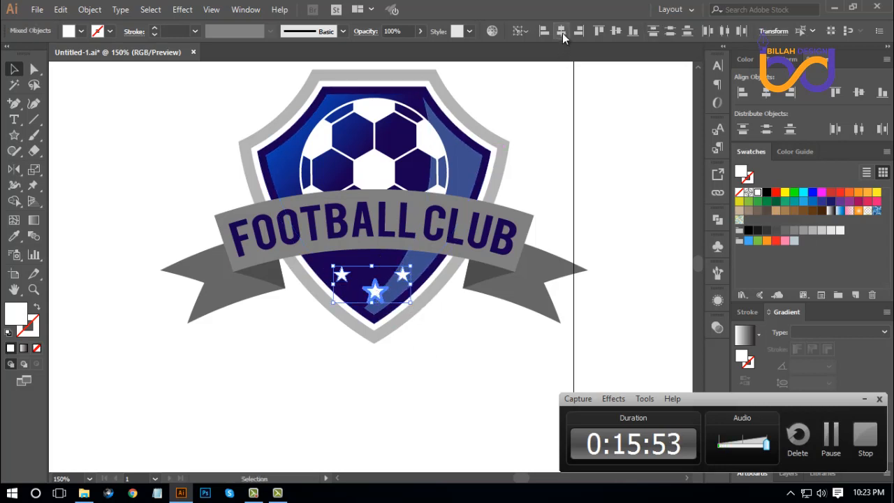
pyautogui.click(562, 32)
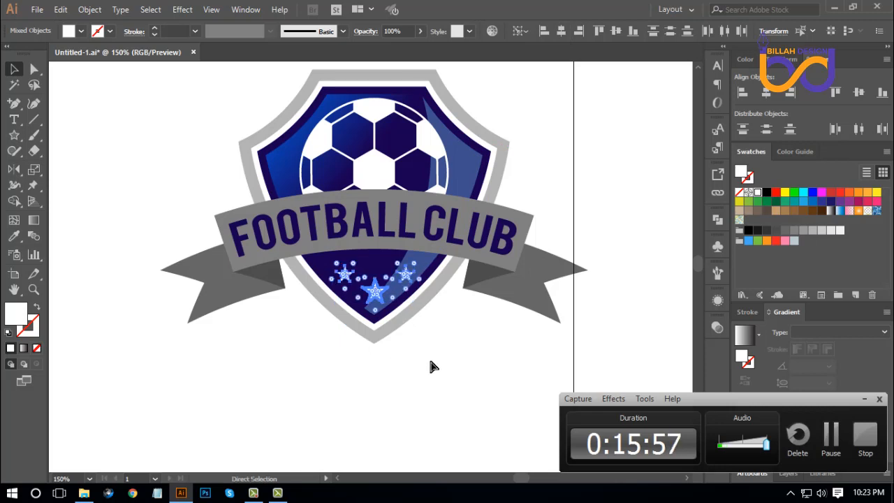
pyautogui.hotkey('ctrl', 'g')
pyautogui.click(475, 375)
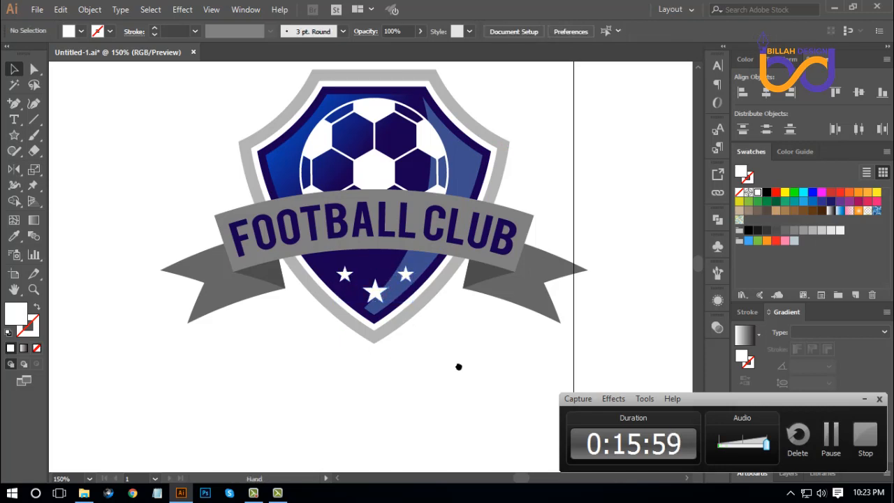
pyautogui.moveTo(459, 366); pyautogui.dragTo(464, 377)
pyautogui.hotkey('ctrl', '-')
pyautogui.hotkey('ctrl', '-')
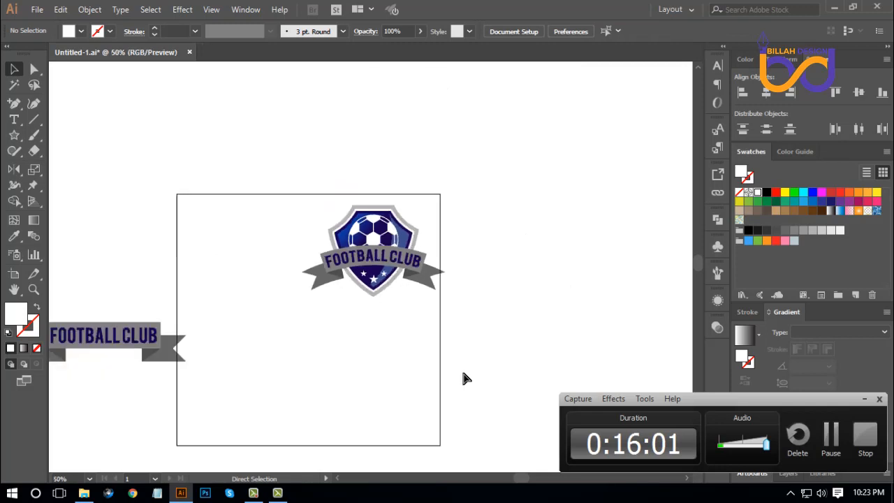
pyautogui.hotkey('ctrl', '+')
pyautogui.hotkey('ctrl', '+')
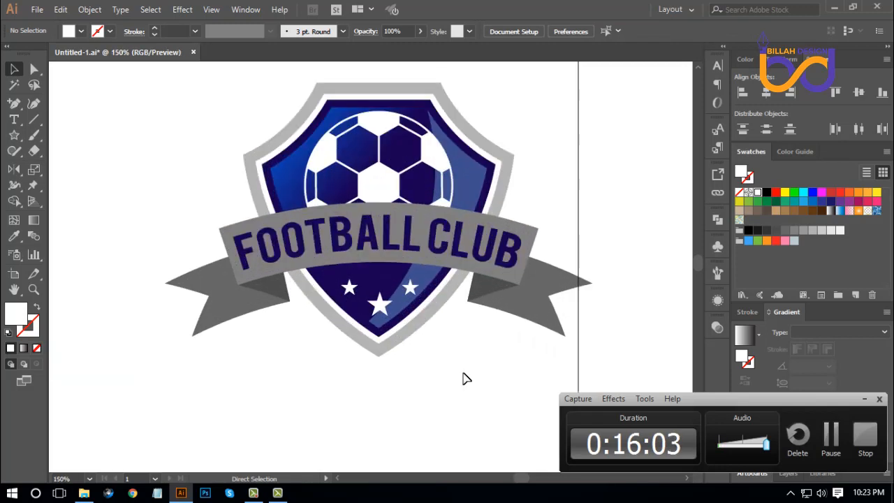
pyautogui.moveTo(480, 359); pyautogui.dragTo(479, 352)
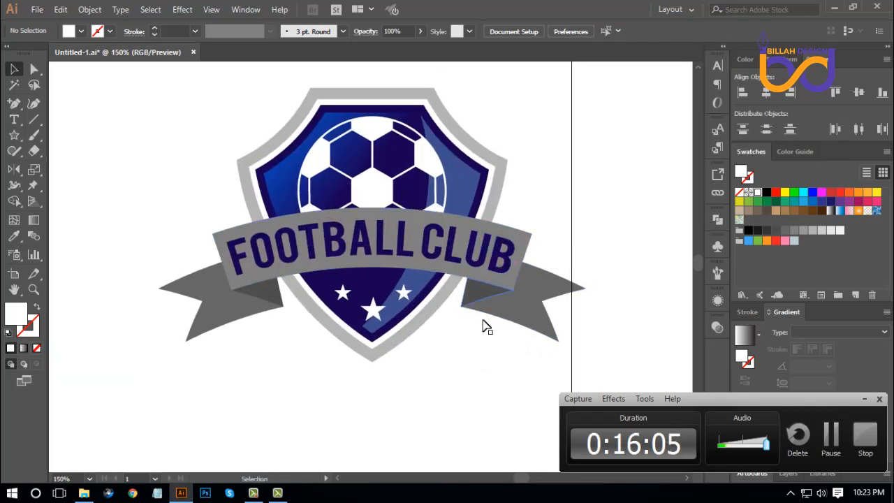
pyautogui.click(488, 278)
pyautogui.click(489, 375)
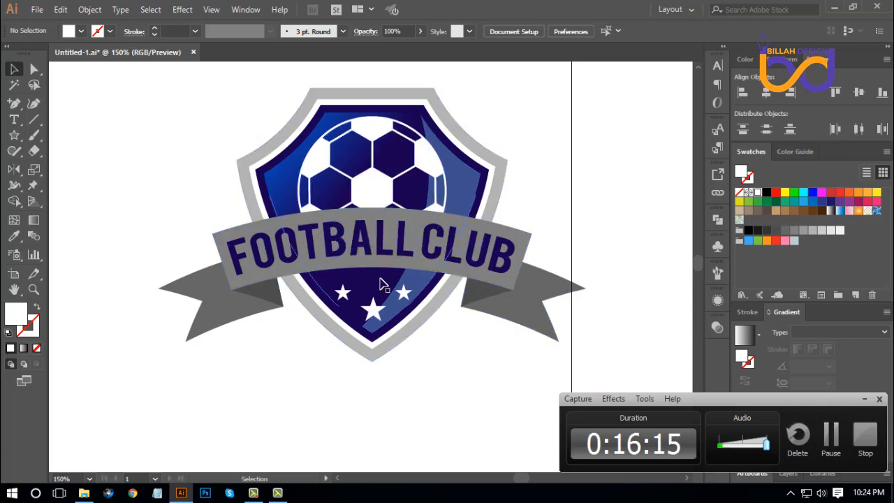
# Step: Move the complete shield logo off the artboard, beyond its upper right corner
pyautogui.hotkey('ctrl', '-')
pyautogui.hotkey('ctrl', '-')
pyautogui.hotkey('ctrl', '-')
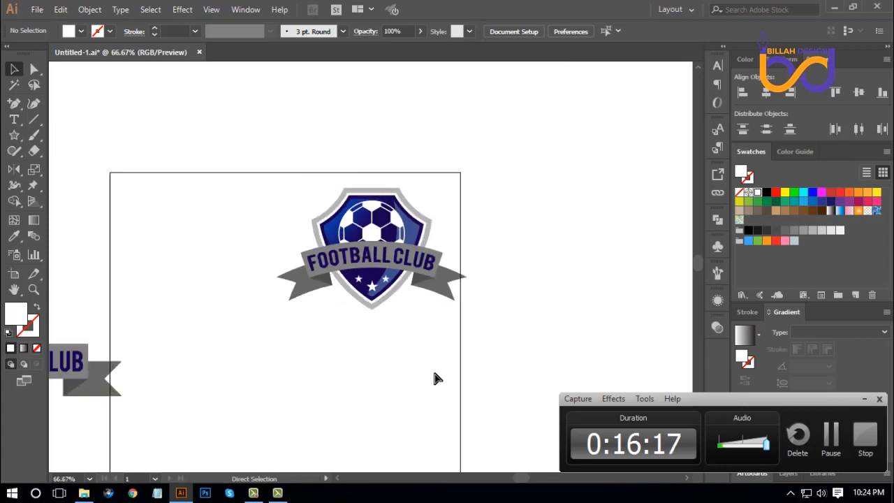
pyautogui.moveTo(389, 340); pyautogui.dragTo(402, 318)
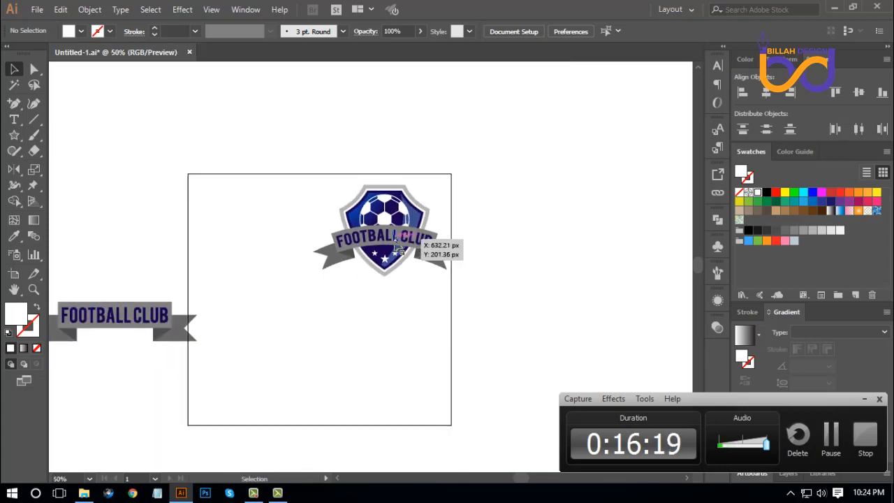
pyautogui.moveTo(305, 196); pyautogui.dragTo(439, 279)
pyautogui.moveTo(428, 220); pyautogui.dragTo(577, 160)
pyautogui.click(431, 300)
# Step: Move the straight FOOTBALL CLUB banner copy onto the middle of the artboard
pyautogui.press('space')
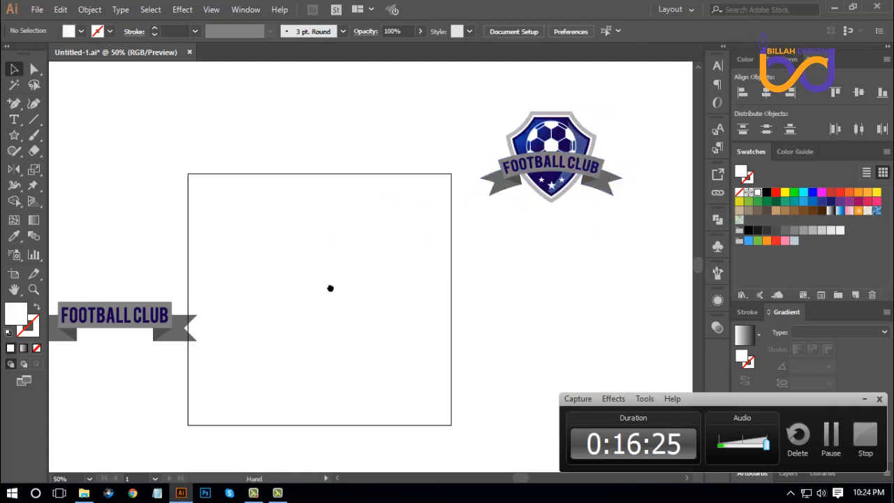
pyautogui.moveTo(330, 288); pyautogui.dragTo(347, 264)
pyautogui.moveTo(200, 295); pyautogui.dragTo(345, 252)
pyautogui.click(394, 350)
pyautogui.press('space')
pyautogui.moveTo(411, 323); pyautogui.dragTo(405, 330)
pyautogui.moveTo(374, 249); pyautogui.dragTo(361, 250)
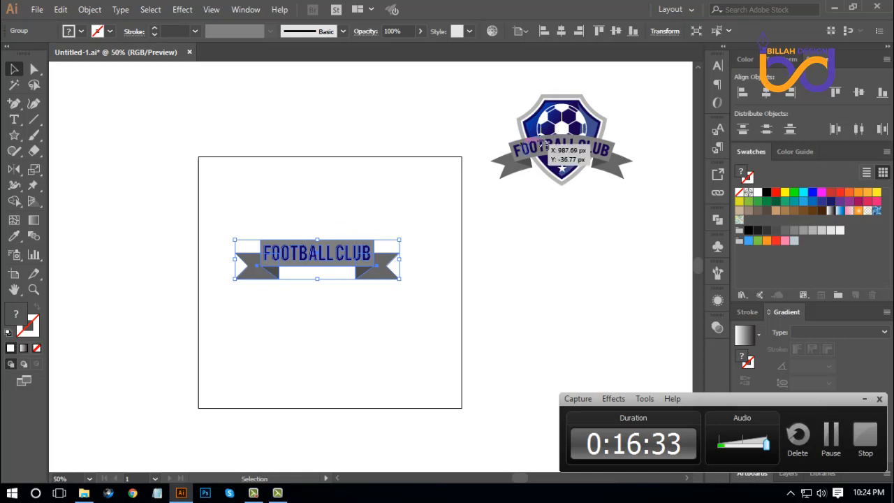
# Step: Try an Arc warp with 64% bend on the straight FOOTBALL CLUB banner, varying its horizontal and vertical distortion
pyautogui.click(181, 10)
pyautogui.moveTo(206, 181)
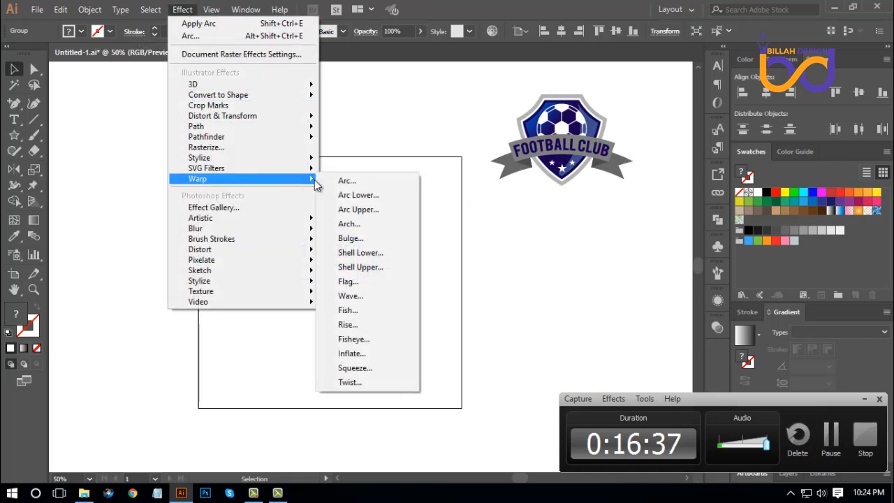
pyautogui.click(363, 184)
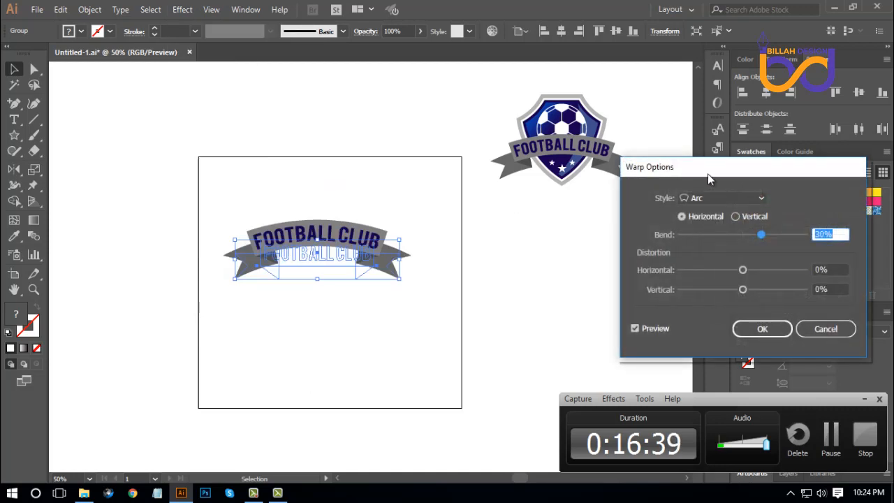
pyautogui.moveTo(761, 236); pyautogui.dragTo(784, 236)
pyautogui.moveTo(743, 271); pyautogui.dragTo(694, 270)
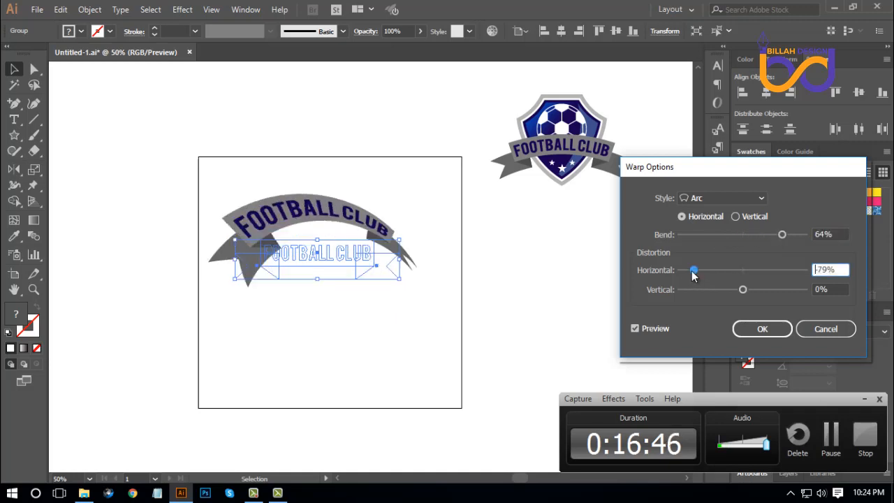
pyautogui.click(777, 271)
pyautogui.moveTo(746, 294); pyautogui.dragTo(743, 274)
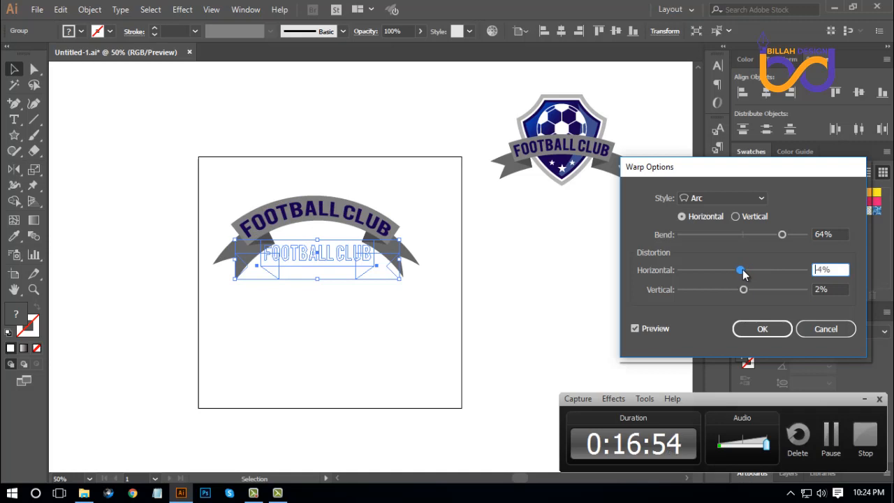
pyautogui.click(826, 329)
pyautogui.click(431, 333)
pyautogui.moveTo(431, 333); pyautogui.dragTo(424, 311)
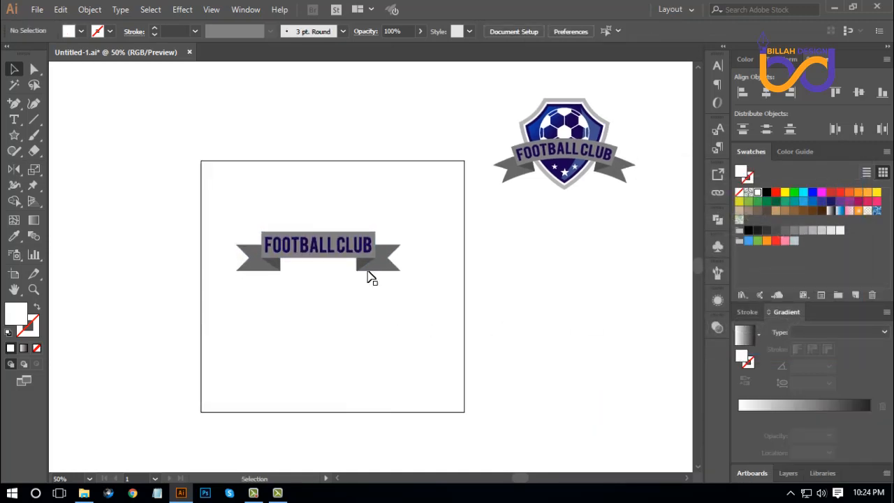
# Step: Show the brushes in an enlarged list and place a copy of the straight banner above the artboard's upper left corner
pyautogui.click(370, 256)
pyautogui.click(387, 323)
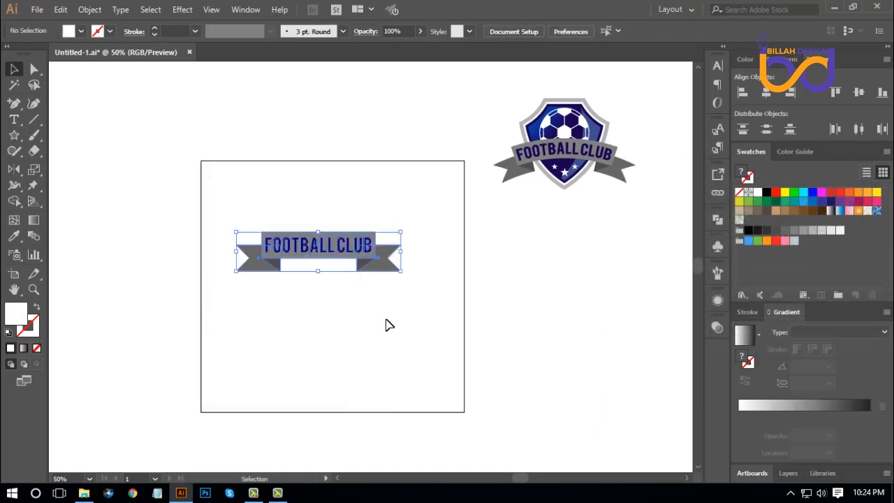
pyautogui.click(718, 273)
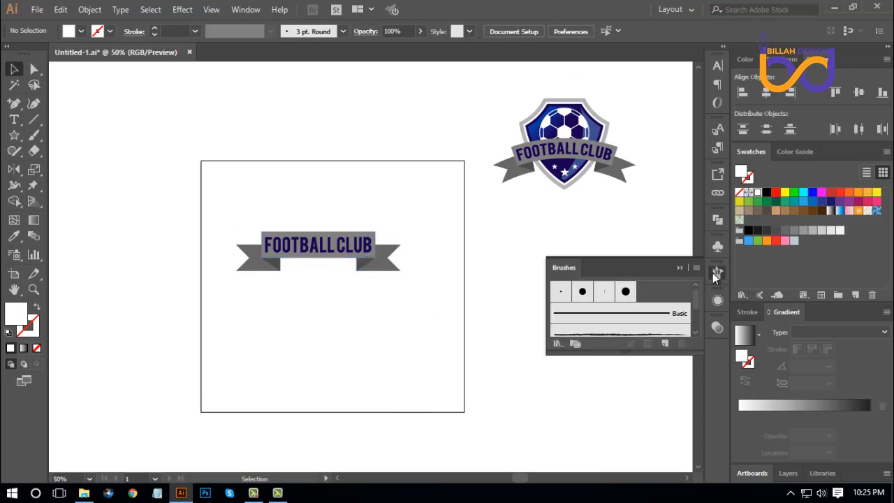
pyautogui.moveTo(620, 373); pyautogui.dragTo(616, 419)
pyautogui.moveTo(352, 260)
pyautogui.mouseDown()
pyautogui.moveTo(248, 111)
pyautogui.moveTo(255, 122)
pyautogui.mouseUp()
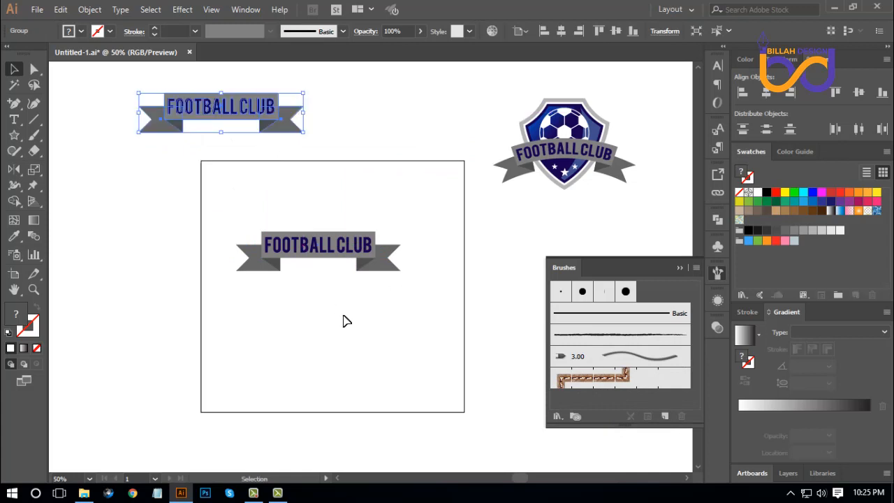
# Step: Create an Art Brush from the straight FOOTBALL CLUB banner, set to stretch to fit the stroke length
pyautogui.moveTo(334, 249)
pyautogui.mouseDown()
pyautogui.moveTo(457, 347)
pyautogui.moveTo(636, 355)
pyautogui.mouseUp()
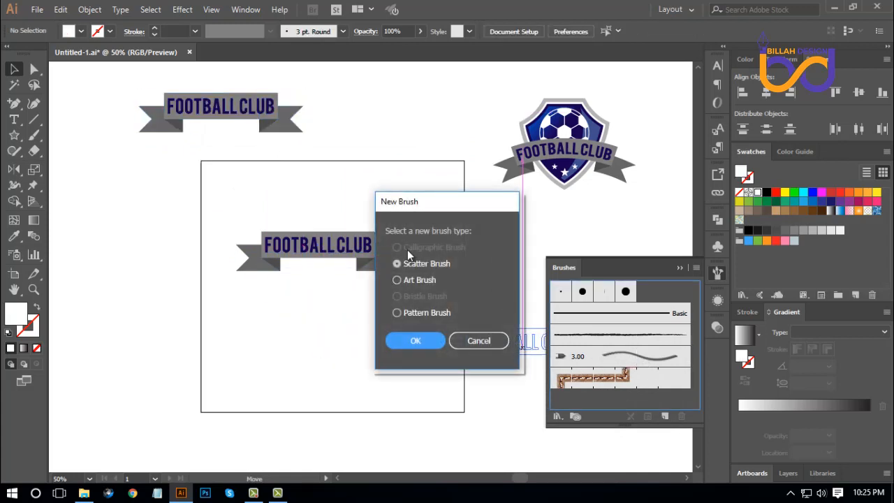
pyautogui.moveTo(449, 206); pyautogui.dragTo(423, 194)
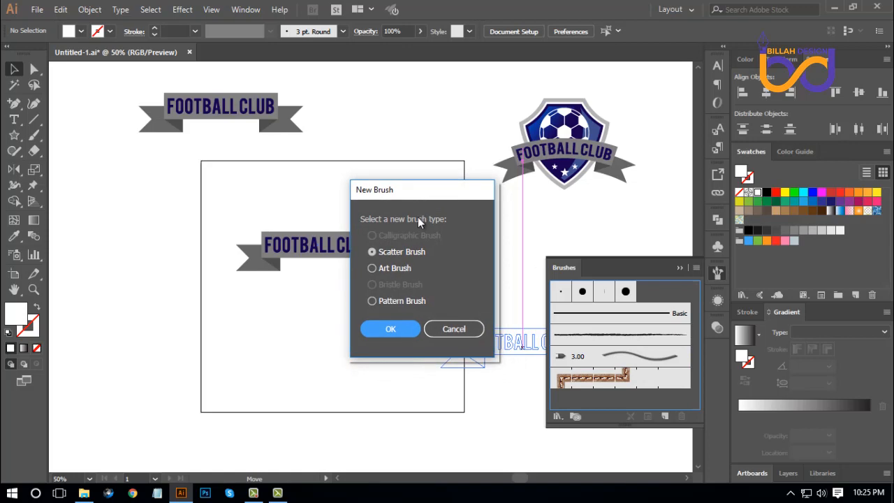
pyautogui.click(390, 269)
pyautogui.click(396, 329)
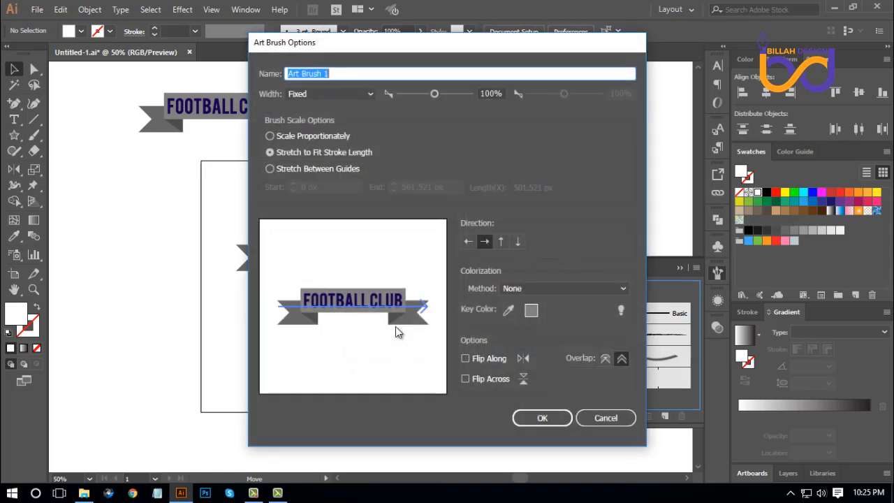
pyautogui.click(543, 420)
pyautogui.click(448, 354)
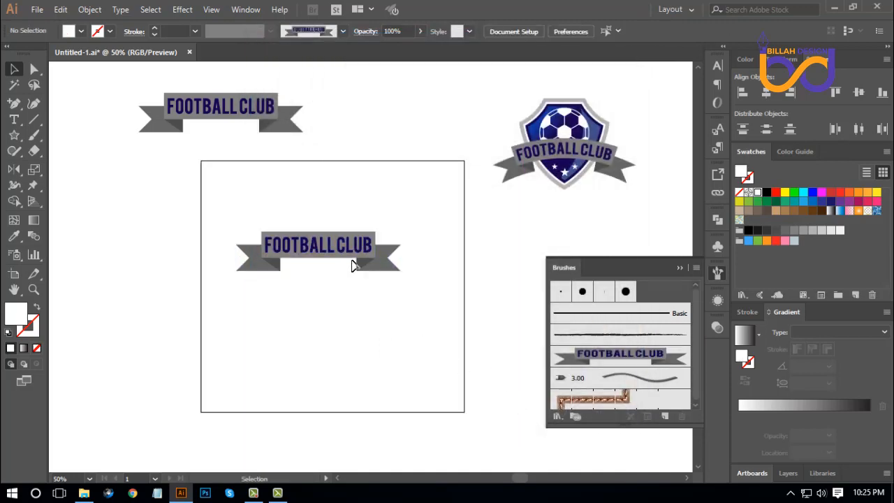
# Step: Delete the straight banner on the artboard and paint two rising wavy Paintbrush strokes there with the FOOTBALL CLUB art brush
pyautogui.click(353, 261)
pyautogui.press('Delete')
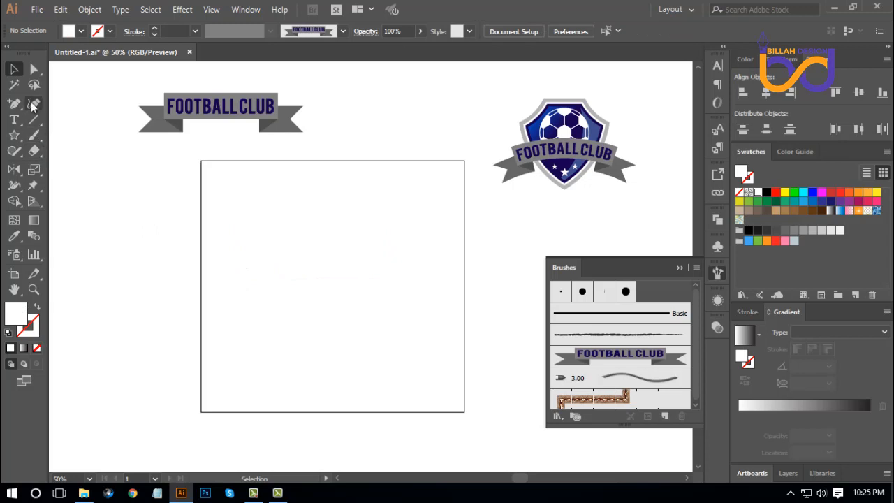
pyautogui.click(35, 136)
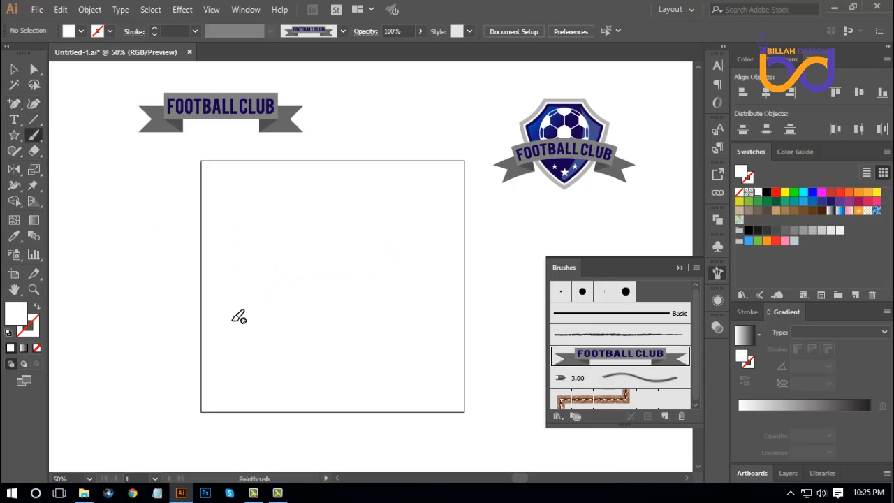
pyautogui.moveTo(239, 299)
pyautogui.mouseDown()
pyautogui.moveTo(282, 270)
pyautogui.moveTo(362, 256)
pyautogui.mouseUp()
pyautogui.moveTo(463, 188); pyautogui.dragTo(463, 187)
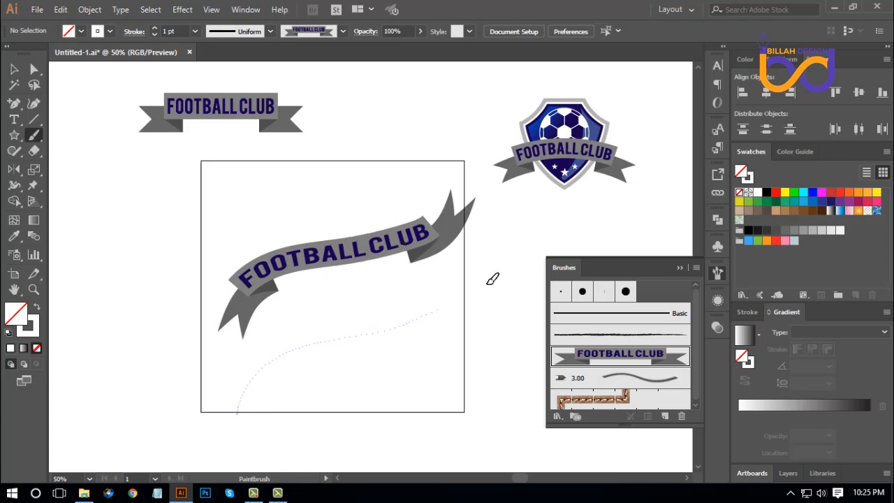
pyautogui.moveTo(493, 280); pyautogui.dragTo(529, 230)
# Step: Move the lower wavy ribbon down slightly and delete it
pyautogui.click(14, 69)
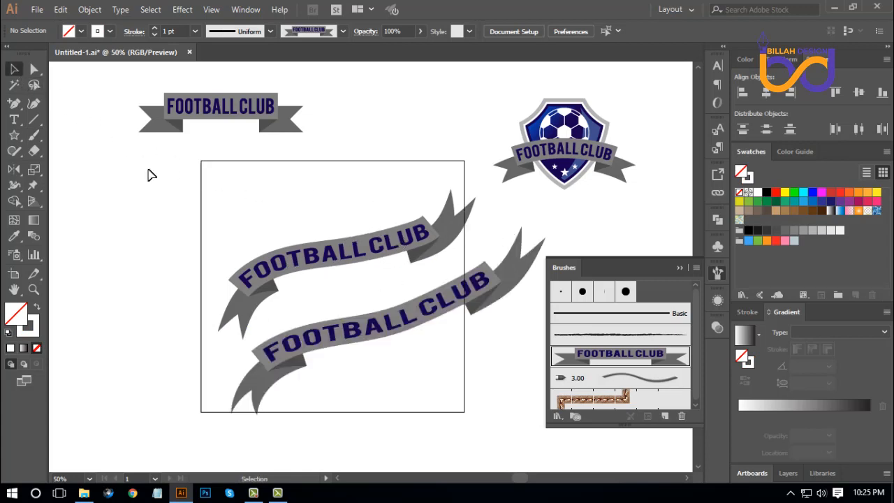
pyautogui.moveTo(385, 328); pyautogui.dragTo(396, 378)
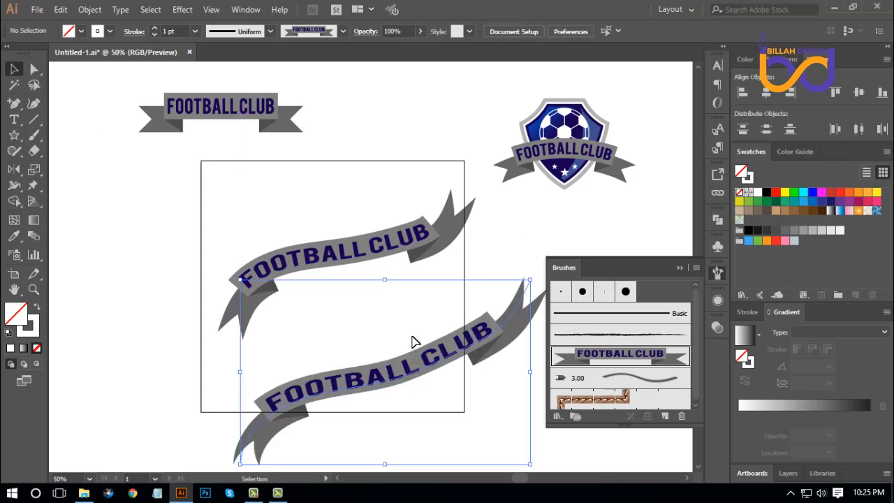
pyautogui.press('Delete')
# Step: Remove the intermediate anchor points from the wavy ribbon's path, keeping only its two end points
pyautogui.click(305, 273)
pyautogui.click(34, 69)
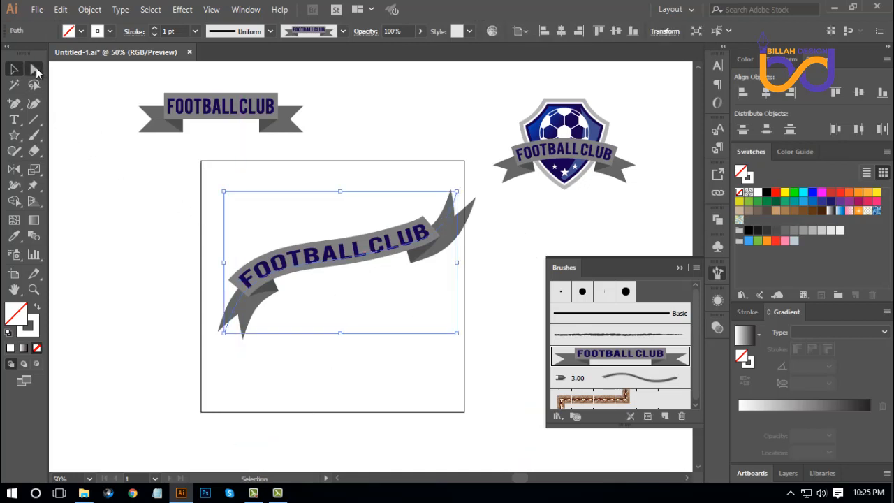
pyautogui.click(370, 328)
pyautogui.click(290, 273)
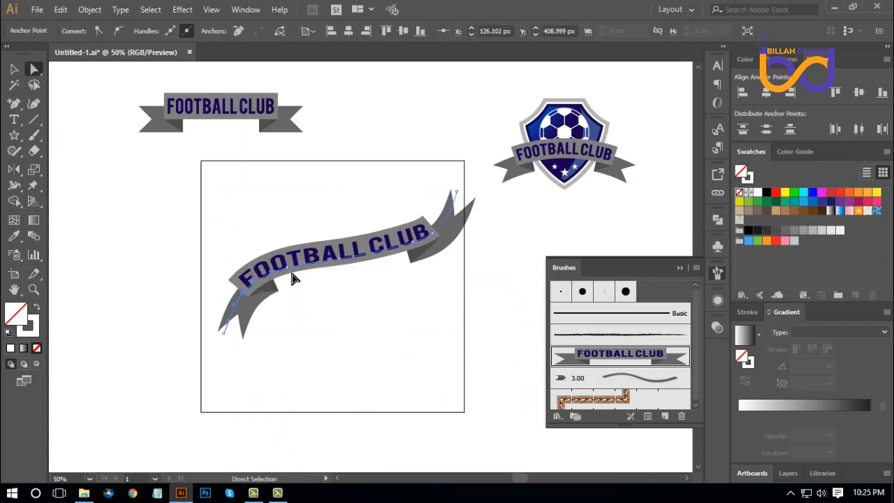
pyautogui.keyDown('shift'); pyautogui.click(287, 269); pyautogui.keyUp('shift')
pyautogui.keyDown('shift'); pyautogui.click(341, 260); pyautogui.keyUp('shift')
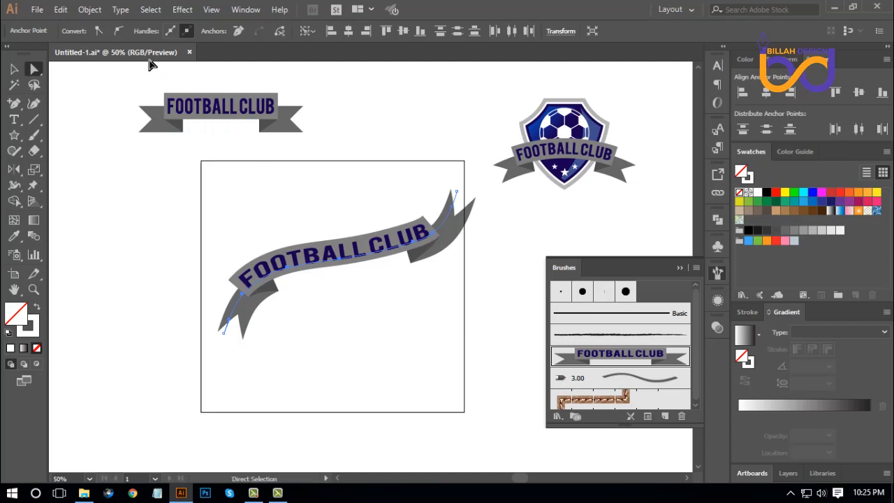
pyautogui.click(238, 31)
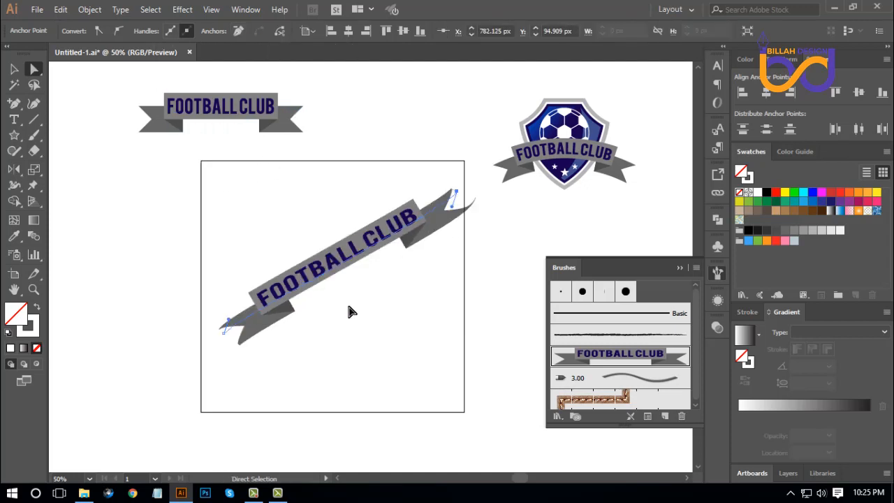
# Step: Reshape the ribbon into a smooth S-curve by extending the direction handles of its two end points
pyautogui.click(324, 339)
pyautogui.moveTo(272, 246); pyautogui.dragTo(354, 325)
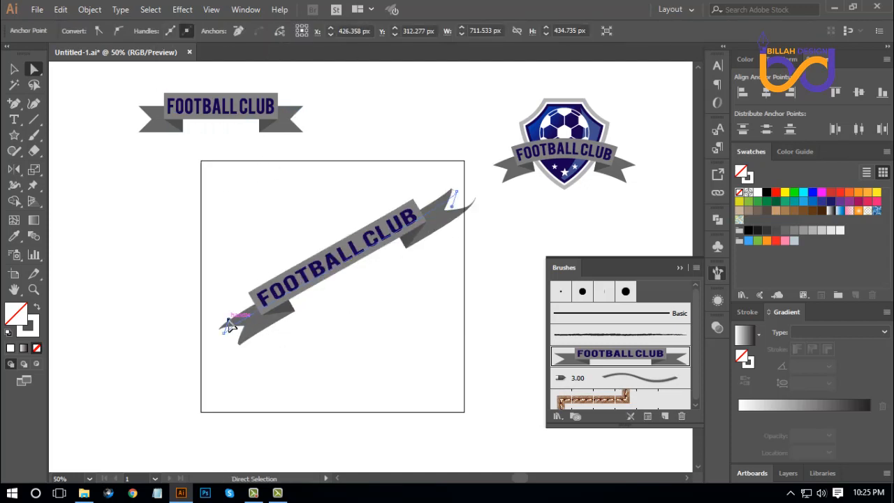
pyautogui.moveTo(229, 325); pyautogui.dragTo(278, 212)
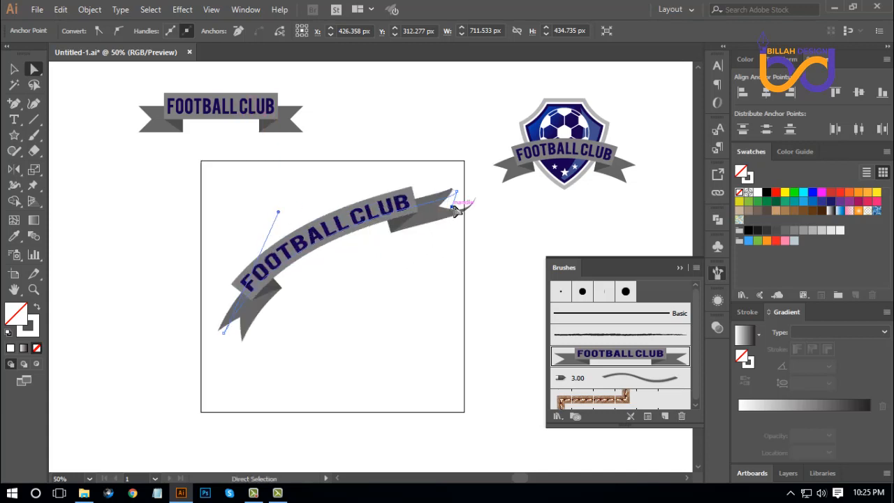
pyautogui.moveTo(455, 200); pyautogui.dragTo(429, 285)
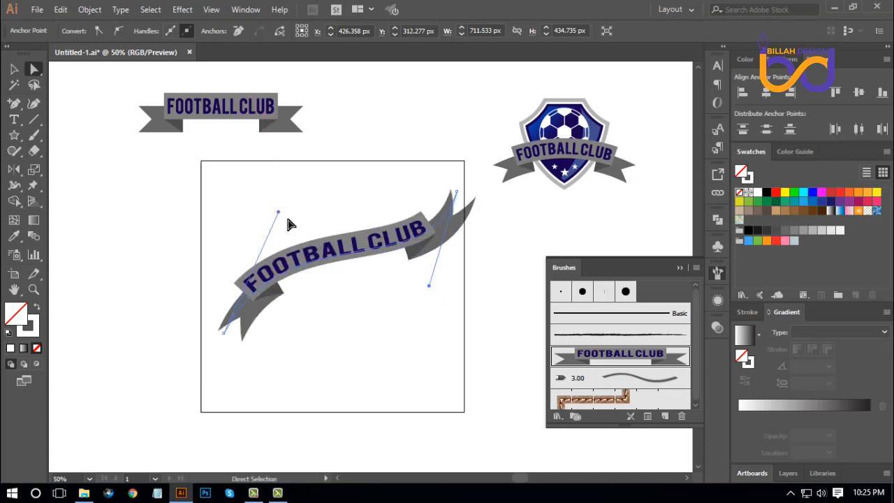
pyautogui.moveTo(285, 204); pyautogui.dragTo(287, 209)
pyautogui.moveTo(247, 222); pyautogui.dragTo(357, 307)
pyautogui.moveTo(279, 213); pyautogui.dragTo(274, 180)
pyautogui.click(14, 69)
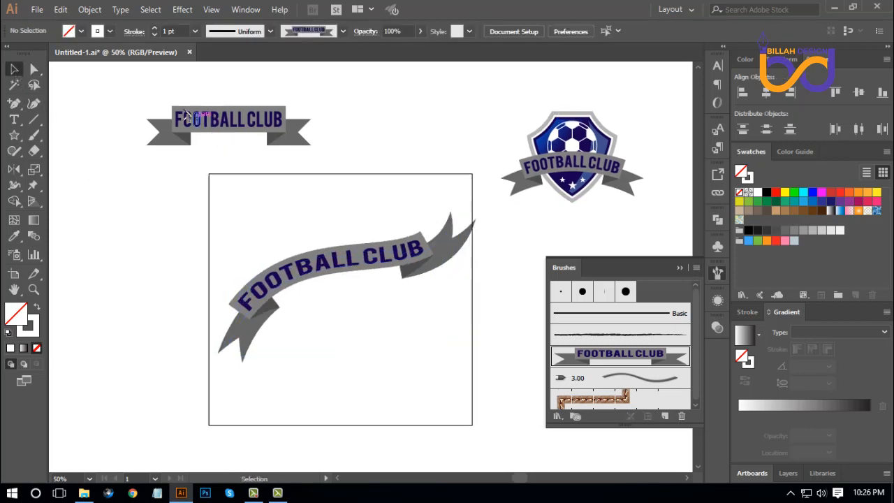
# Step: Delete the curved ribbon and the straight banner copy, and move the complete shield logo to the middle of the artboard
pyautogui.moveTo(157, 90); pyautogui.dragTo(431, 347)
pyautogui.press('Delete')
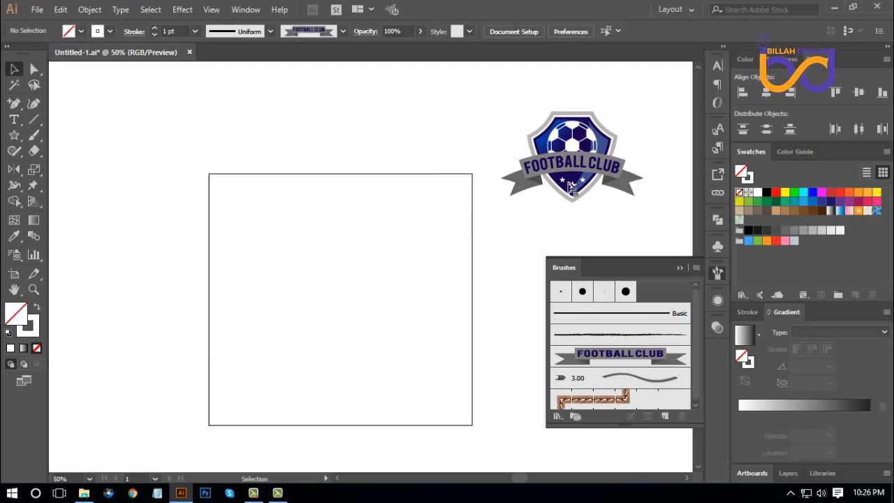
pyautogui.moveTo(531, 124); pyautogui.dragTo(631, 219)
pyautogui.moveTo(608, 159); pyautogui.dragTo(365, 293)
pyautogui.click(441, 373)
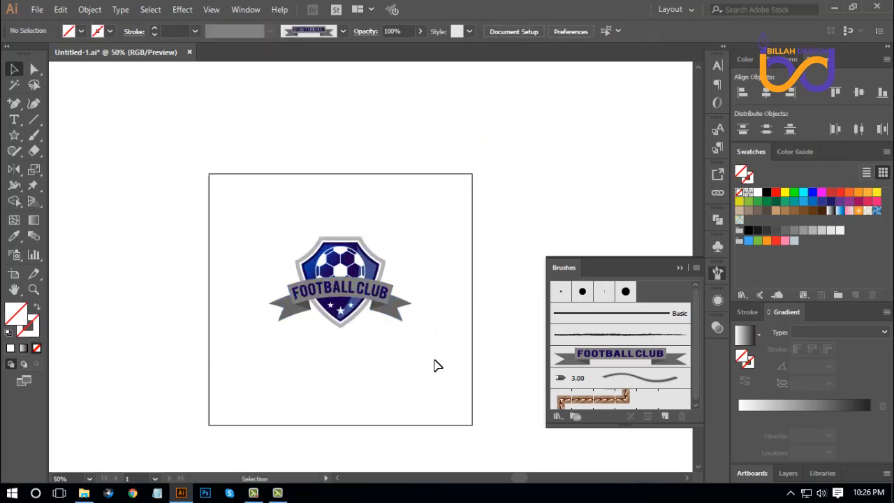
pyautogui.hotkey('ctrl', '=')
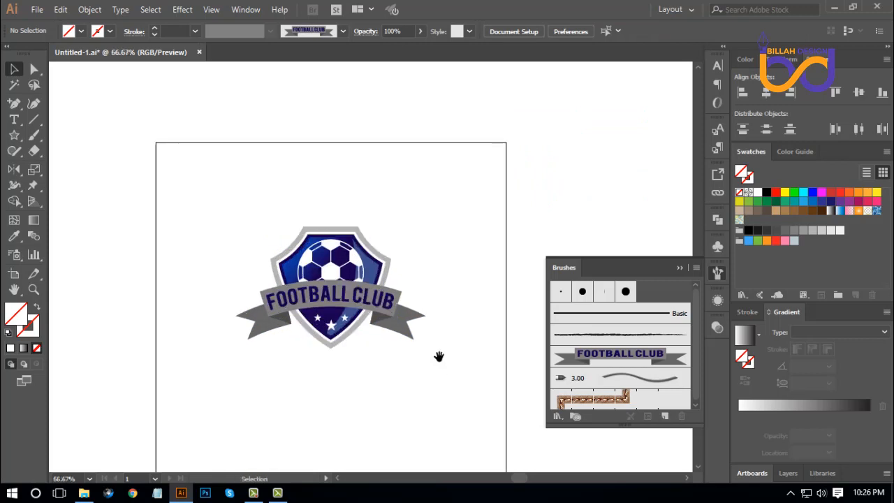
pyautogui.scroll(-3, 436, 329)
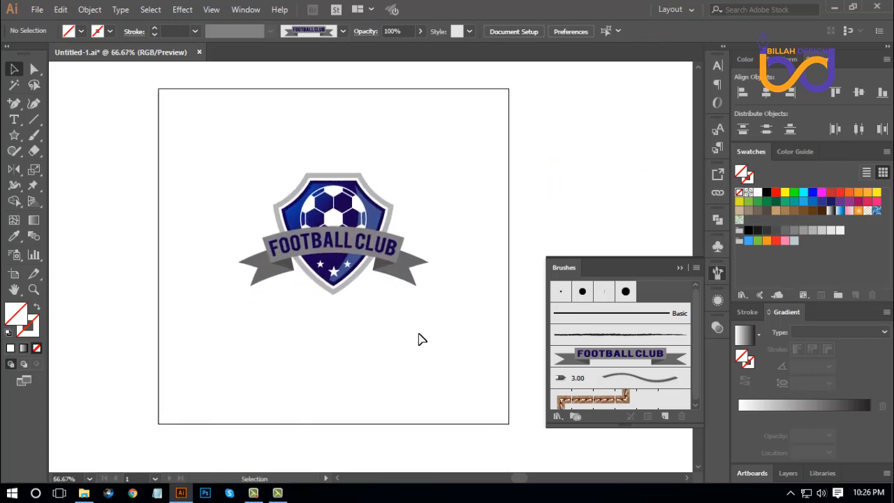